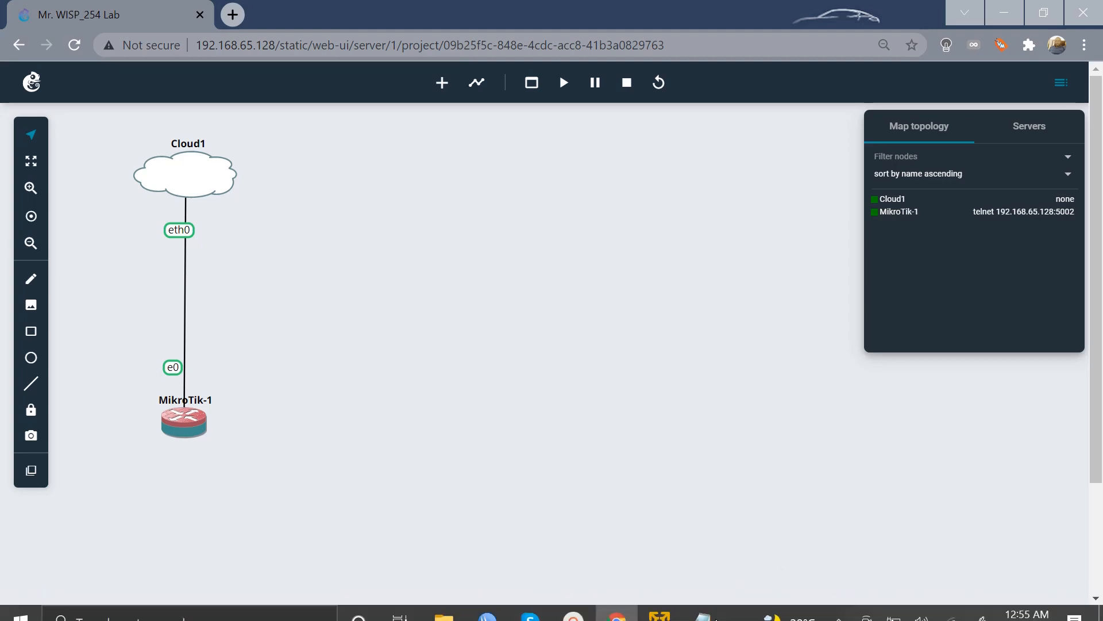
- Switch to Notepad and review the public IP block and the private 172.10.10.0/24 subnet plan
left_click(704, 610)
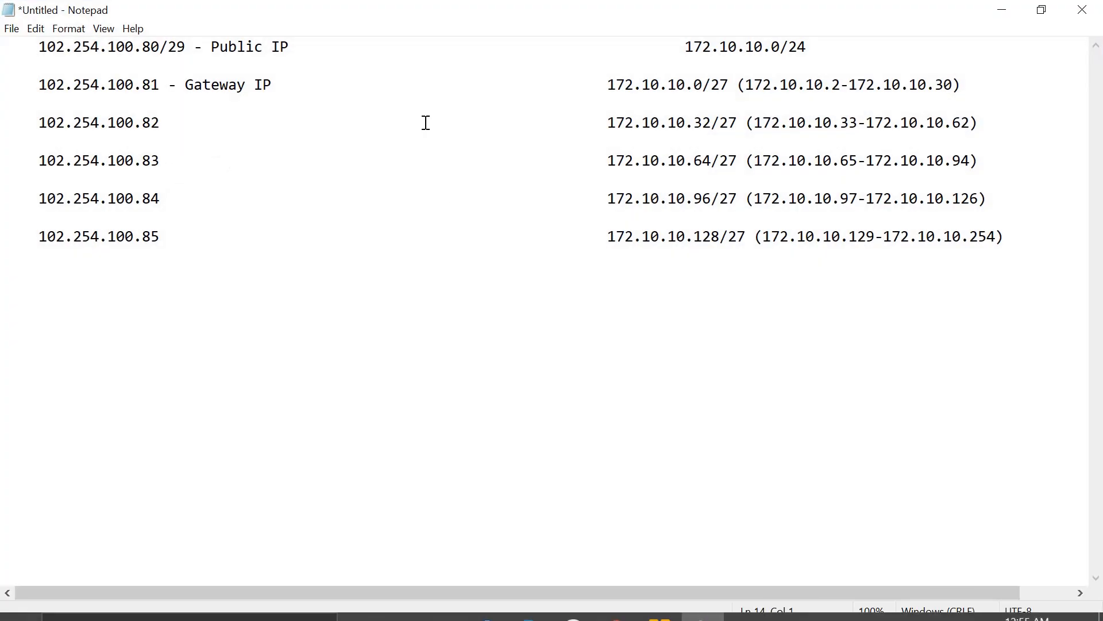
left_click(426, 122)
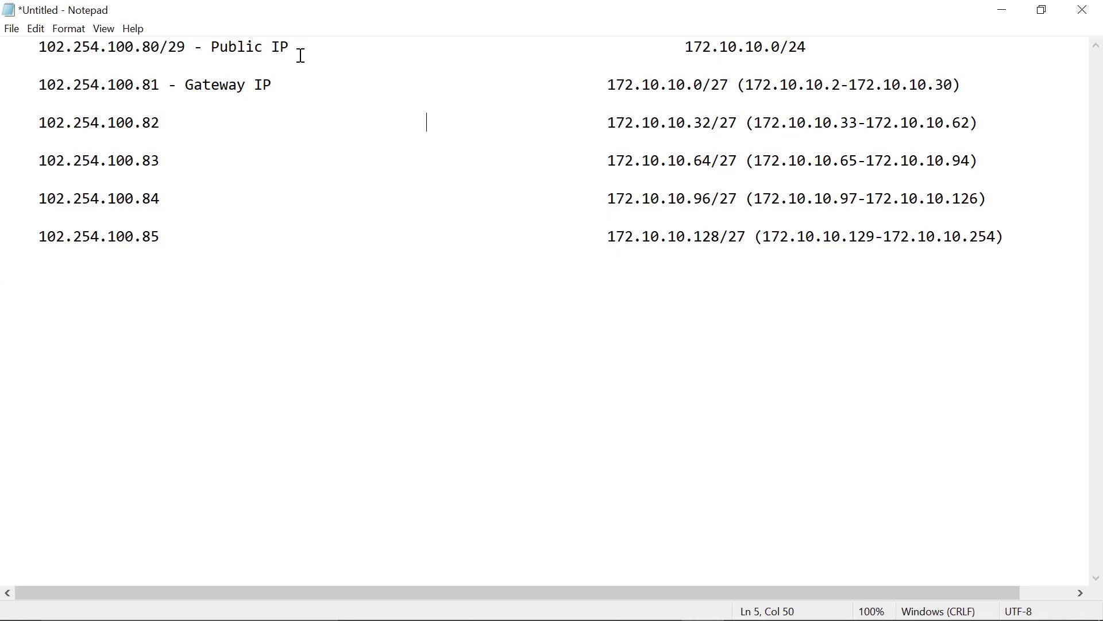
left_click_drag(296, 46, 35, 46)
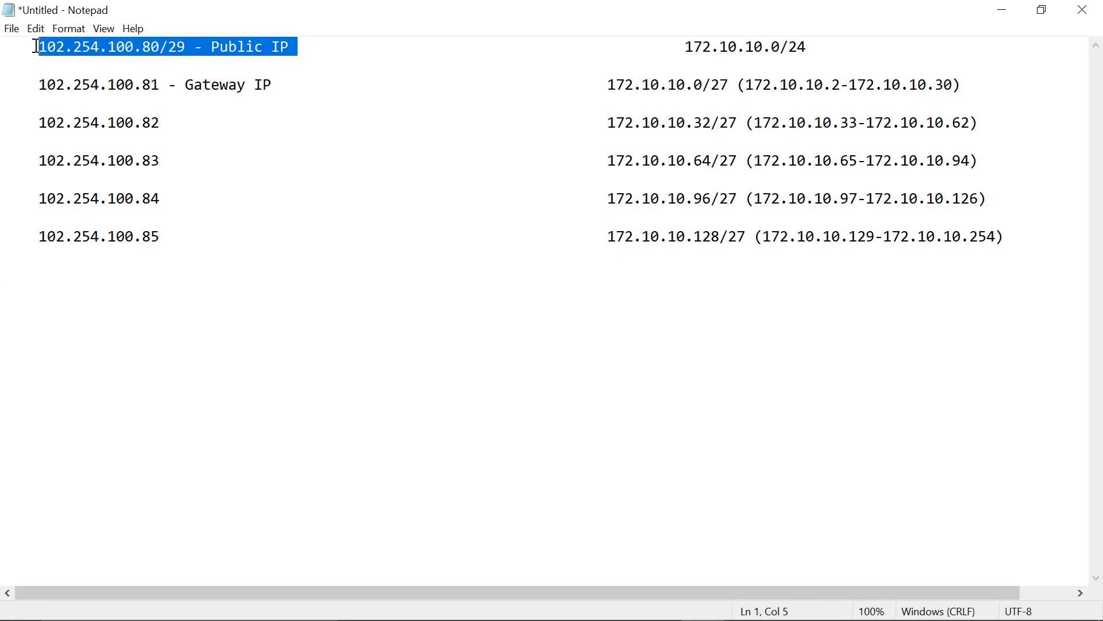
left_click(268, 145)
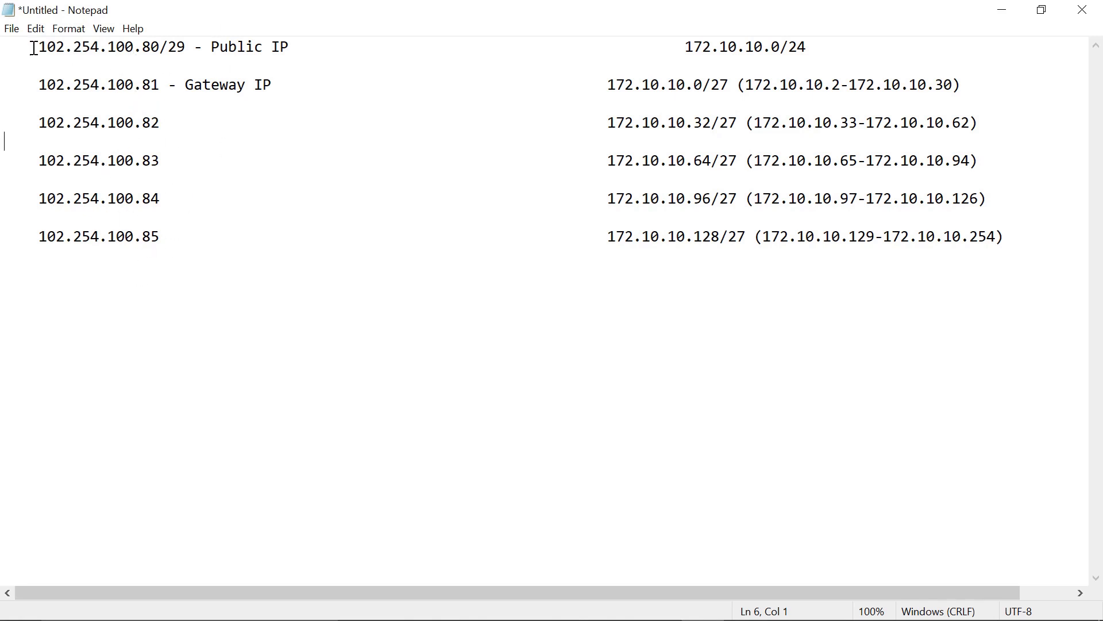
left_click_drag(30, 47, 299, 47)
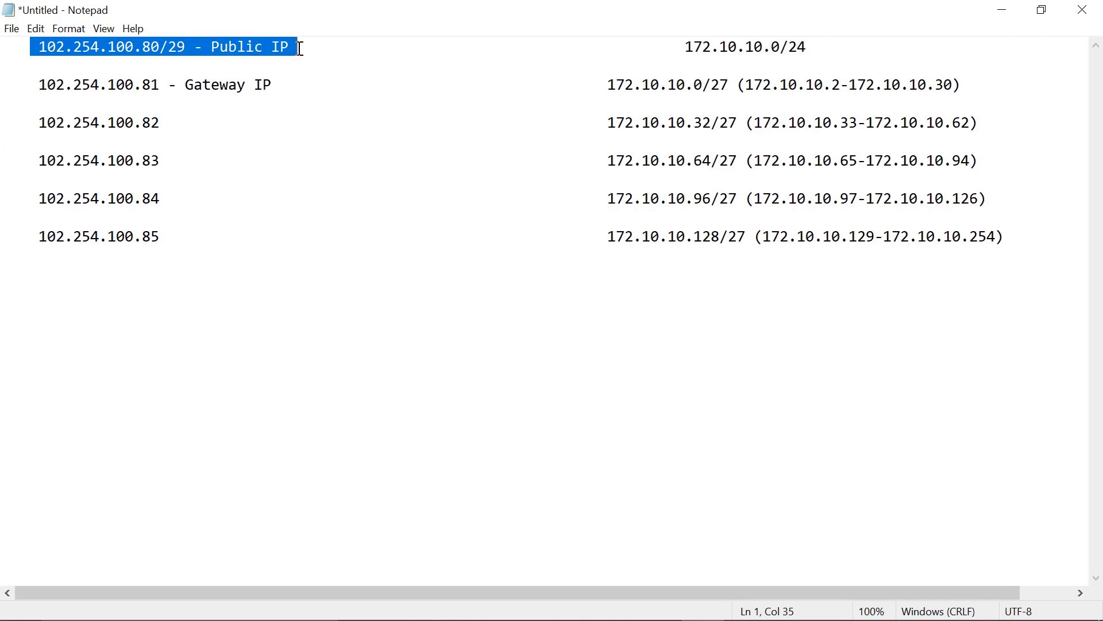
left_click(289, 194)
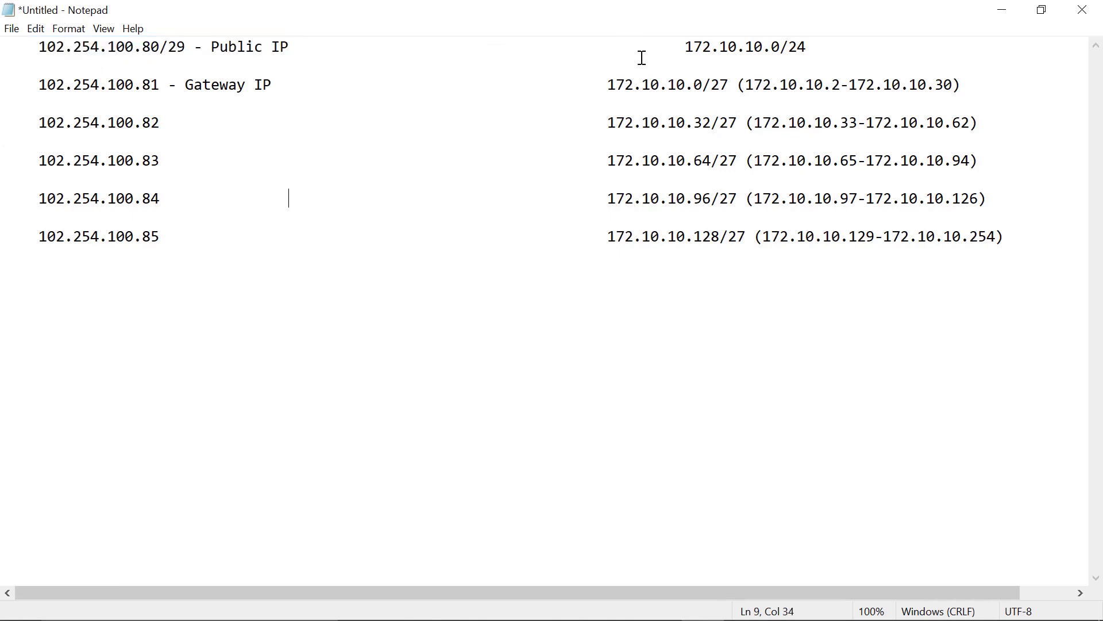
left_click_drag(678, 46, 816, 46)
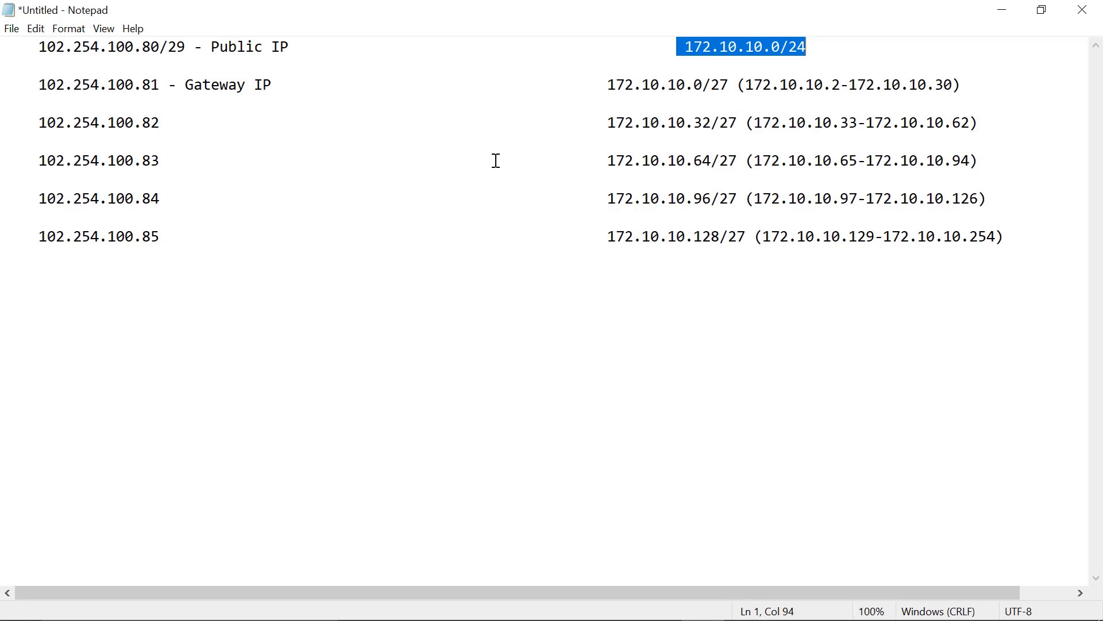
left_click(839, 45)
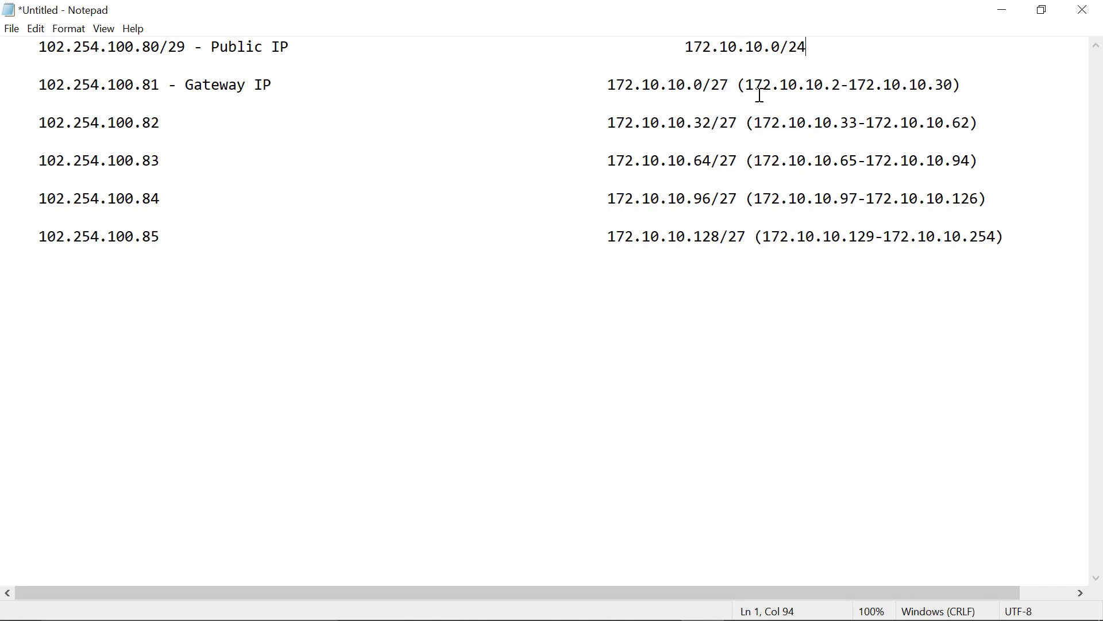
left_click(1003, 10)
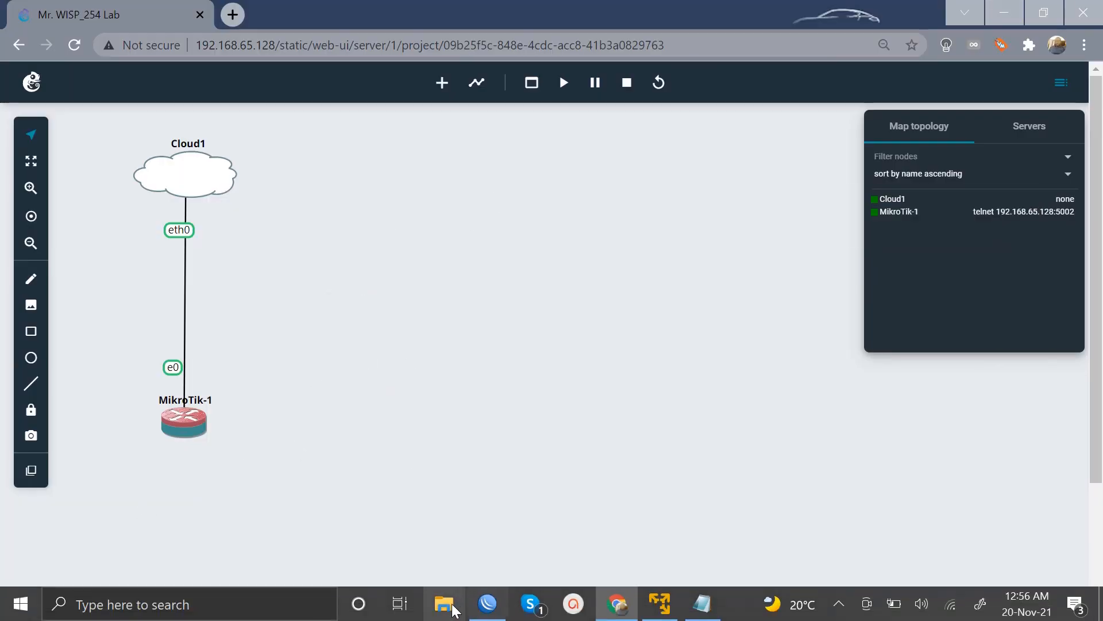
- Switch to WinBox, close the Firewall window, and add the IP address 102.254.100.80/29 on interface ether1
left_click(488, 616)
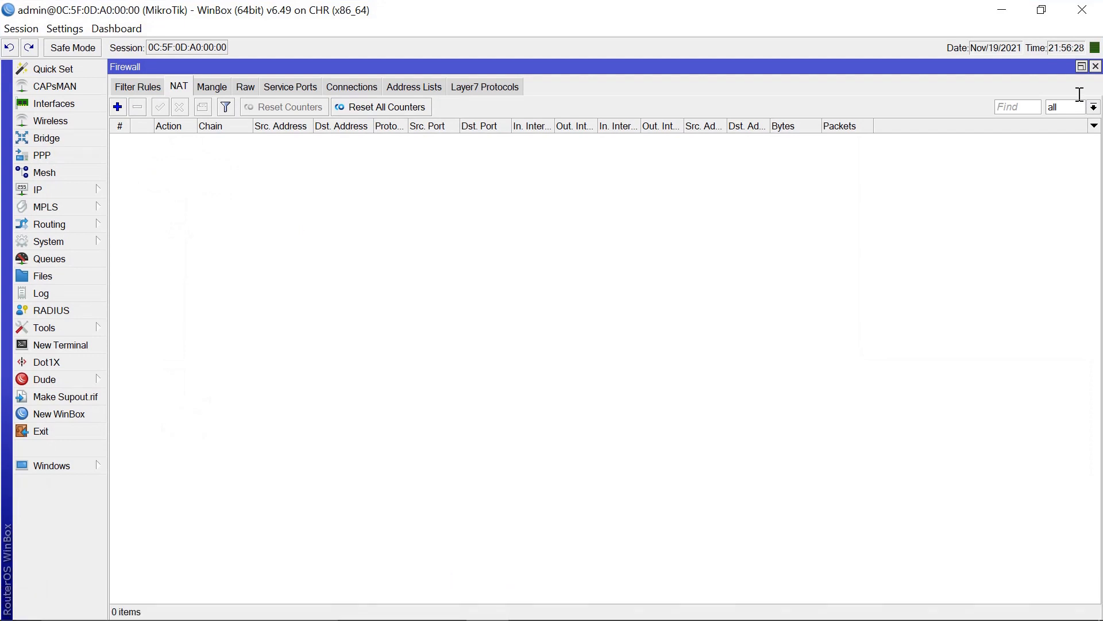
left_click(1096, 67)
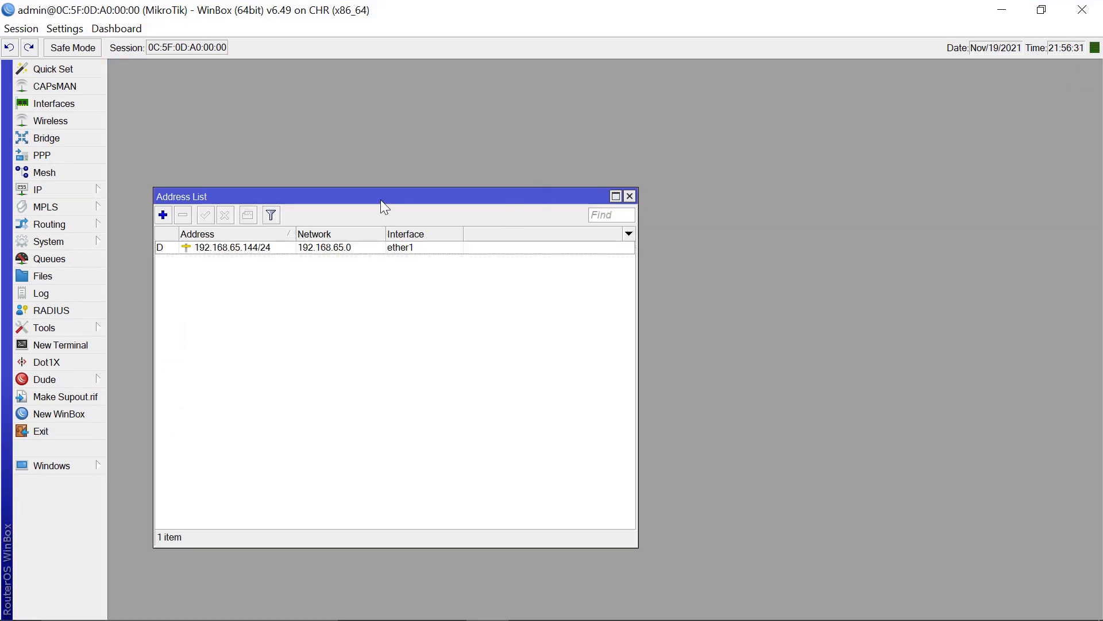
left_click(210, 253)
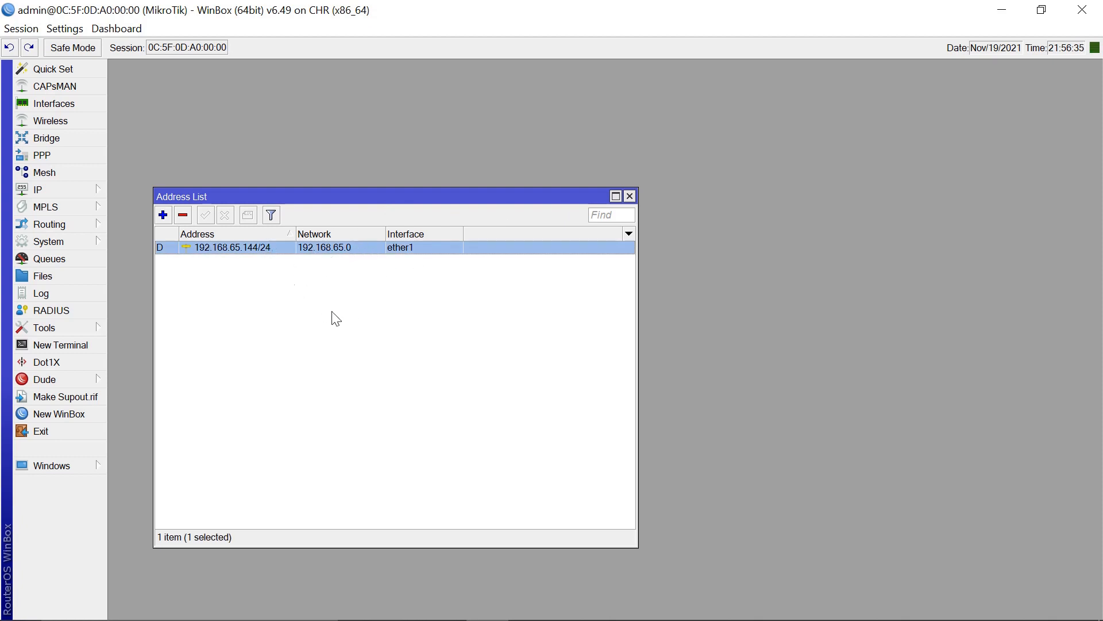
left_click(164, 216)
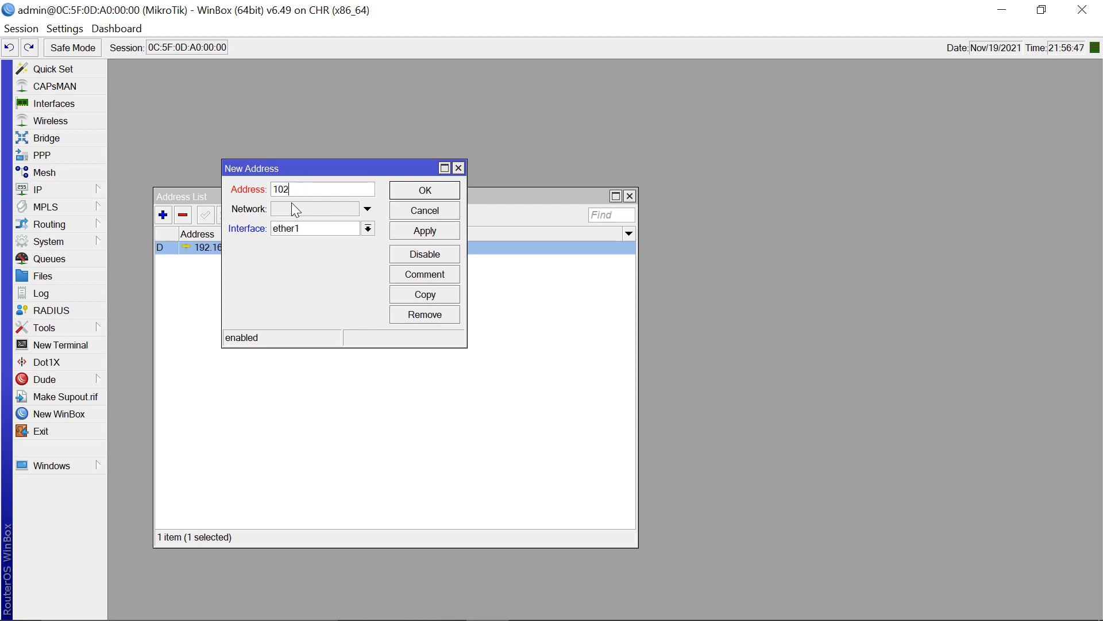
type("254.100.80/29")
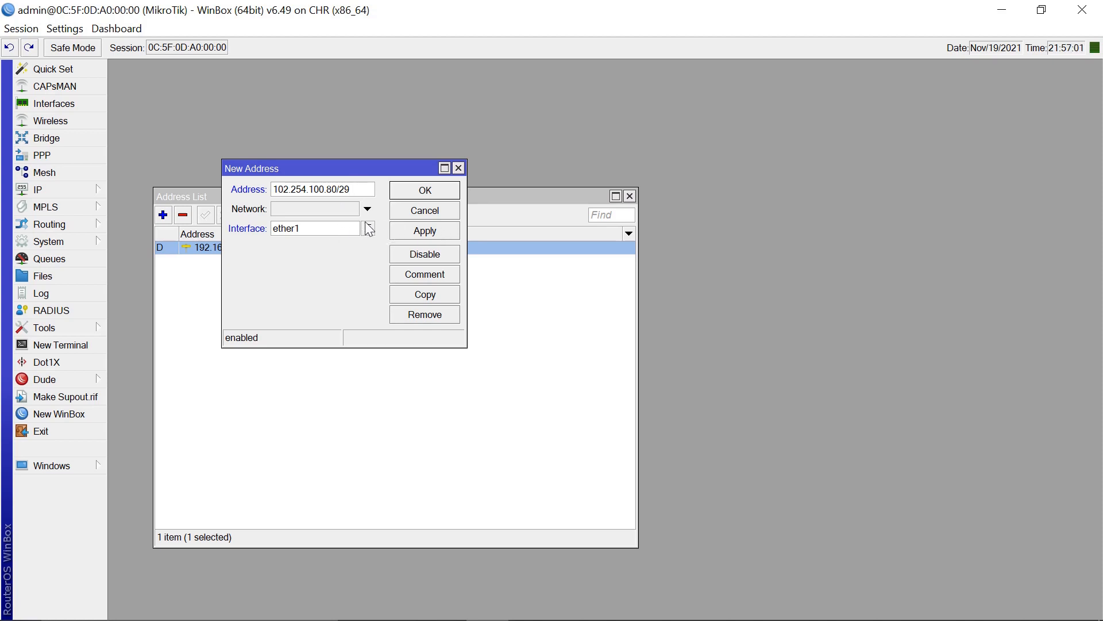
left_click(435, 230)
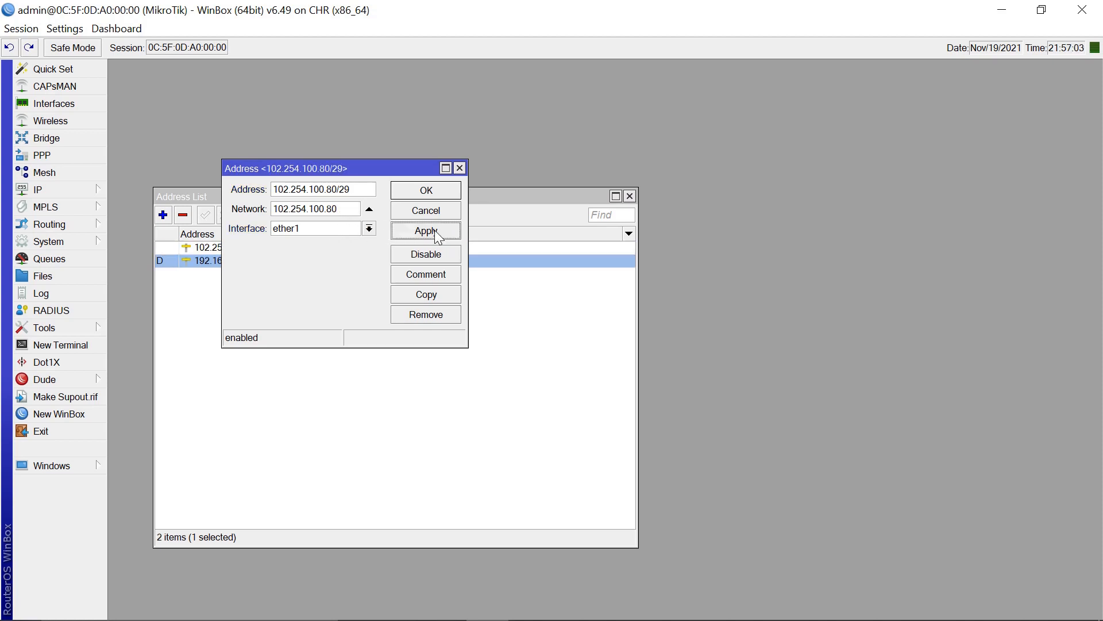
left_click(423, 192)
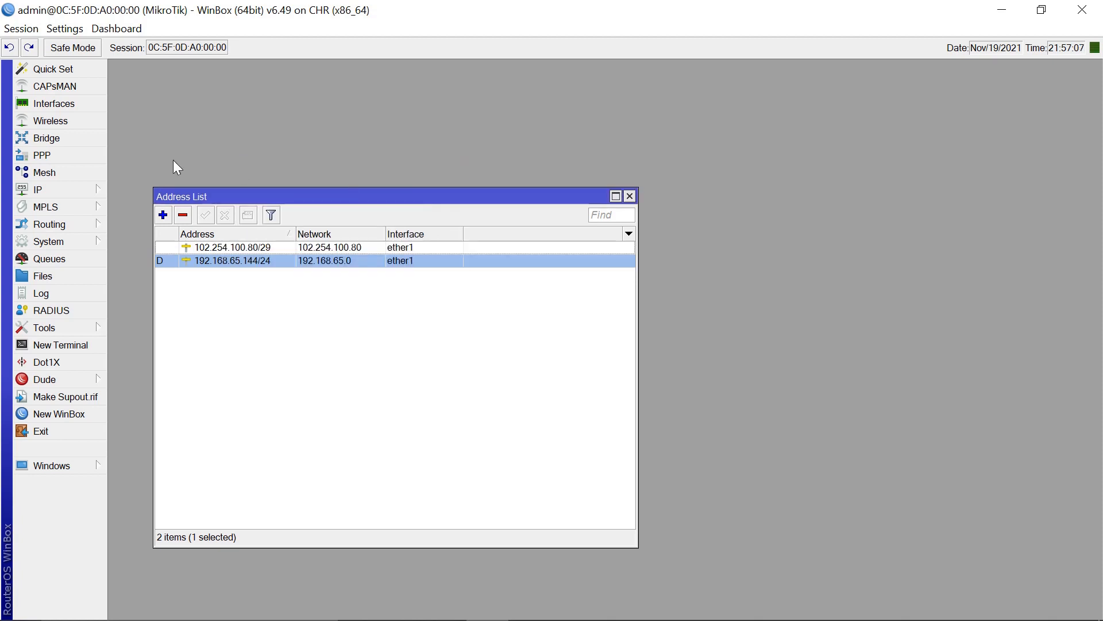
- Add a default route for destination 0.0.0.0/0 with gateway 102.254.100.81, and close the route list
left_click(36, 189)
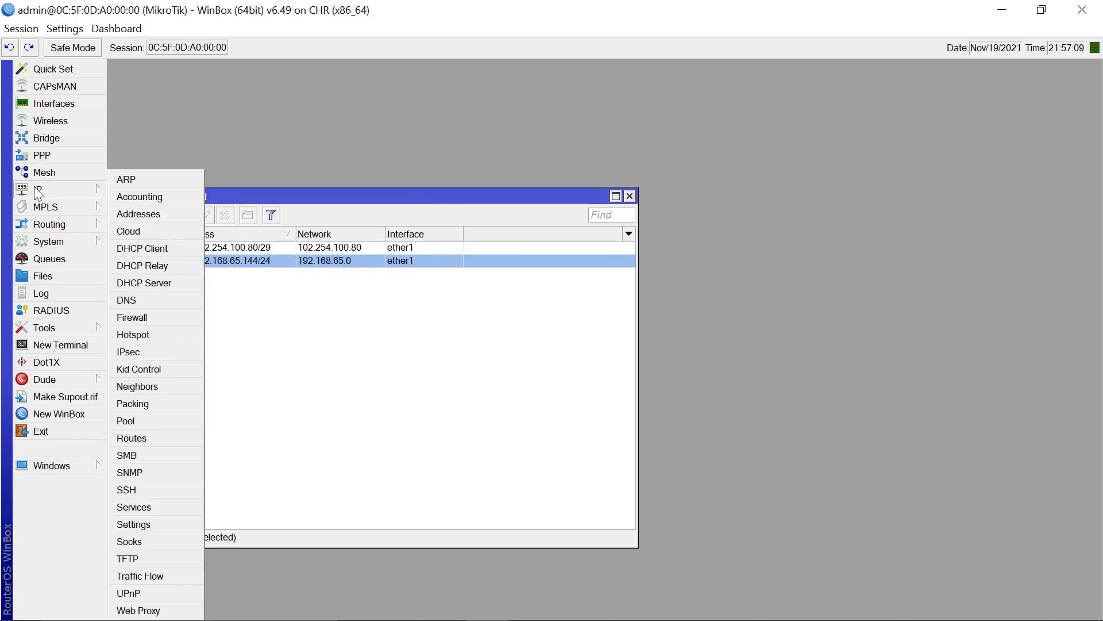
left_click(146, 436)
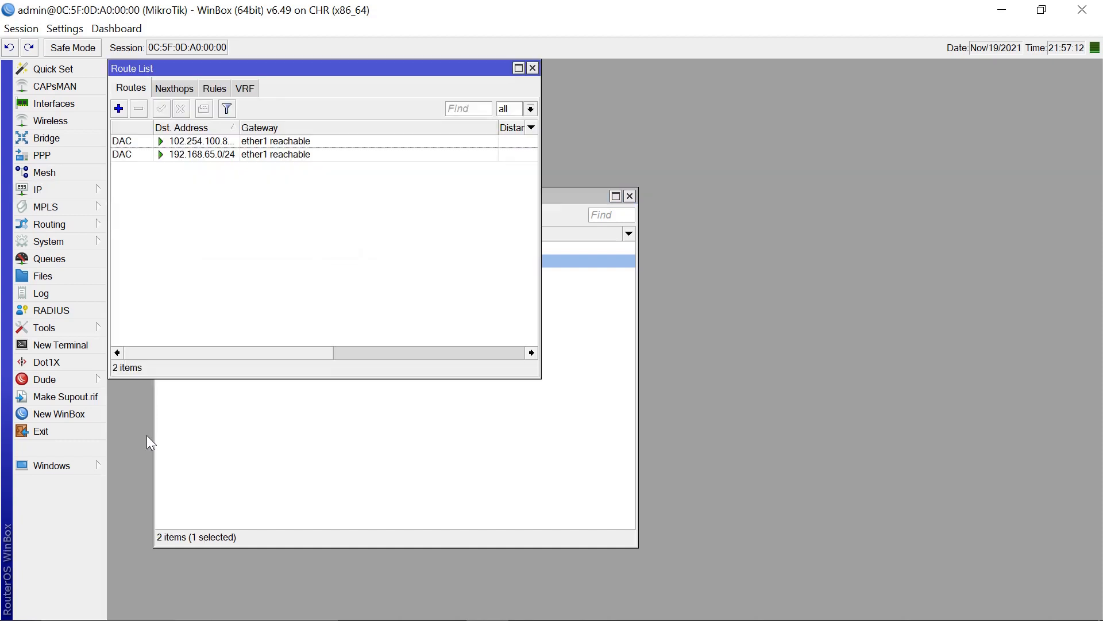
left_click(119, 109)
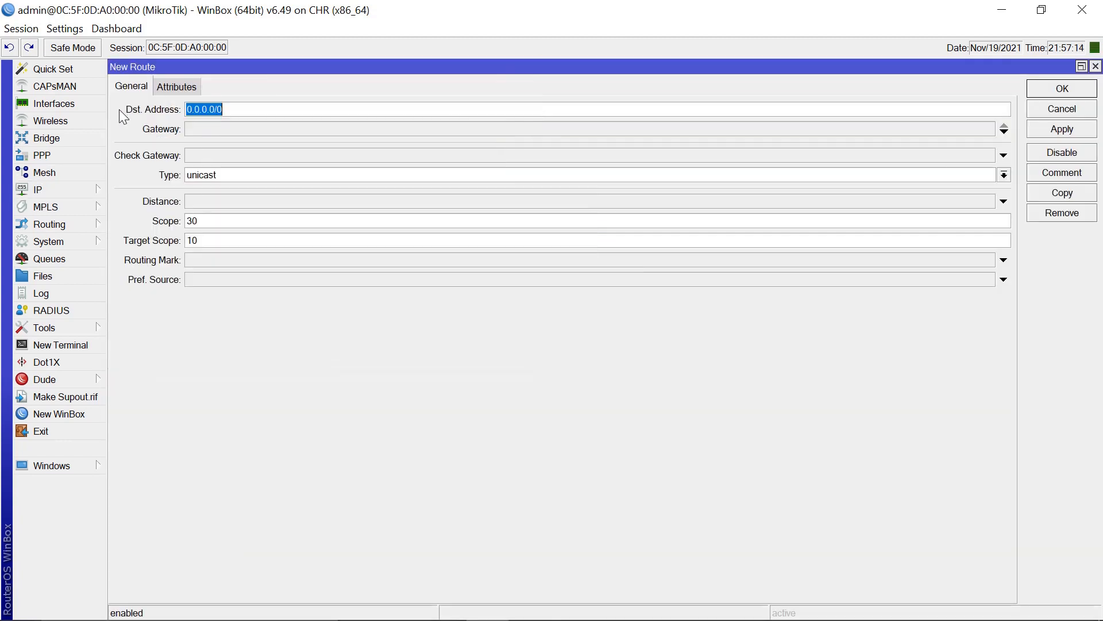
left_click(218, 128)
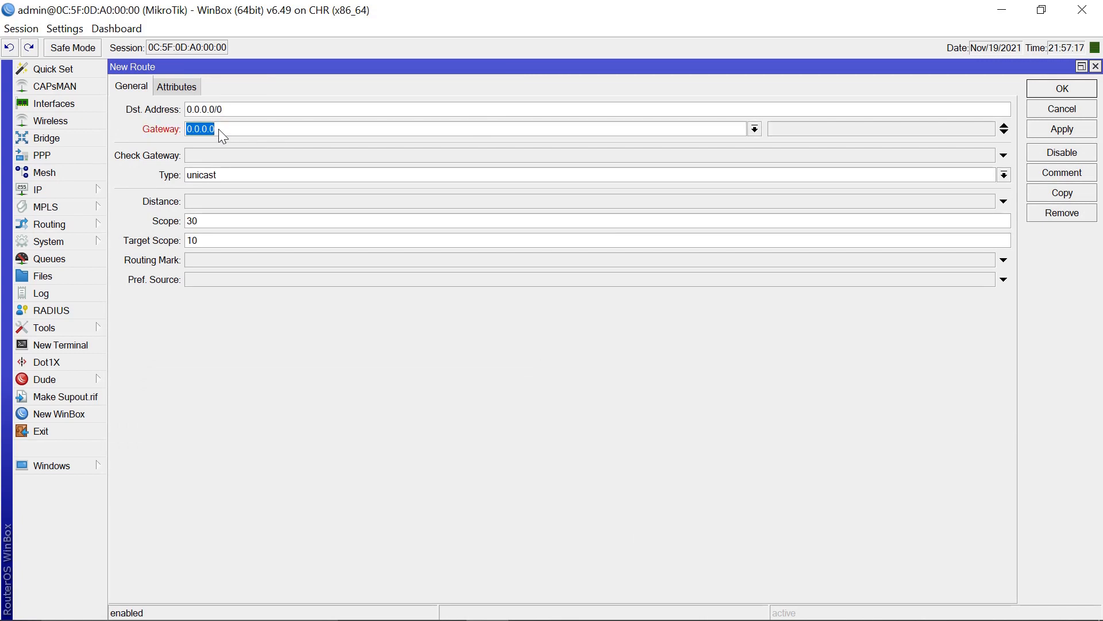
type("102.254.100.81")
left_click(1061, 125)
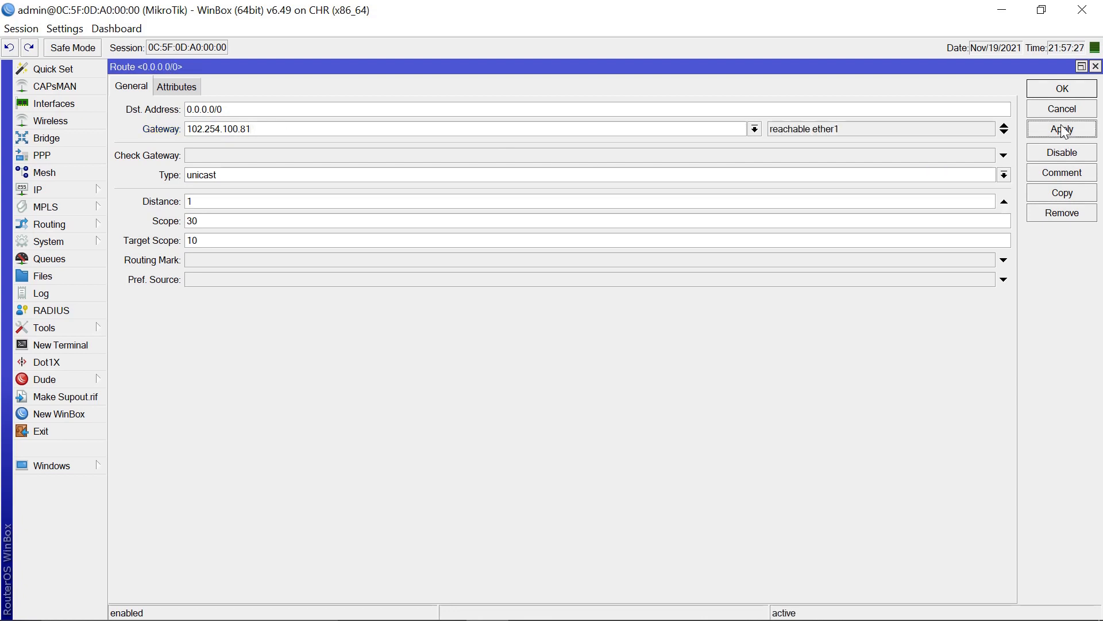
left_click(1050, 88)
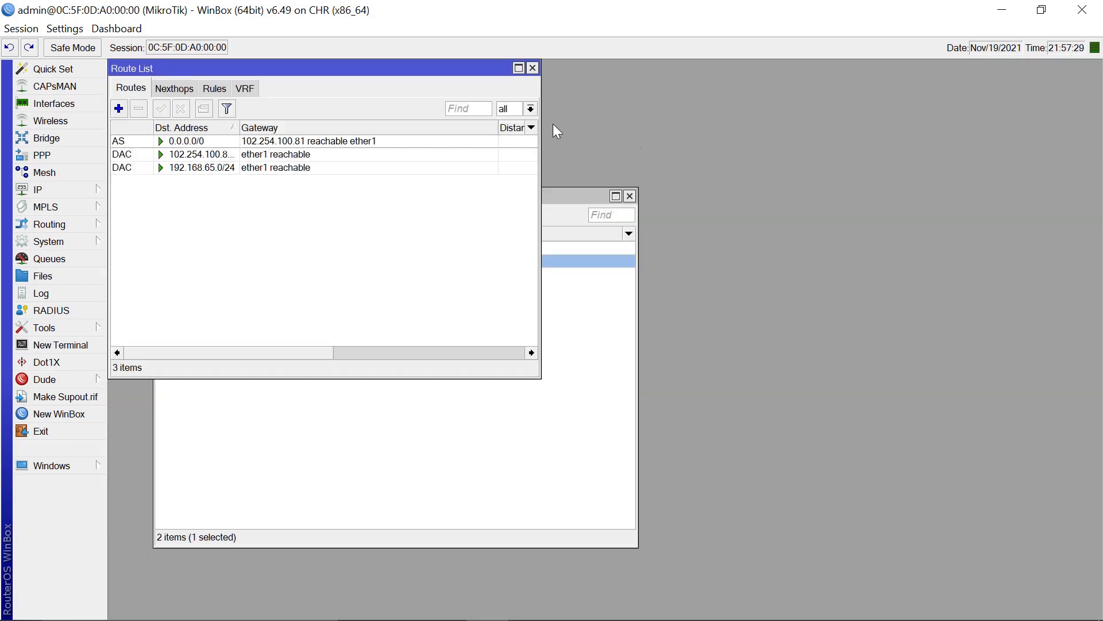
left_click(533, 68)
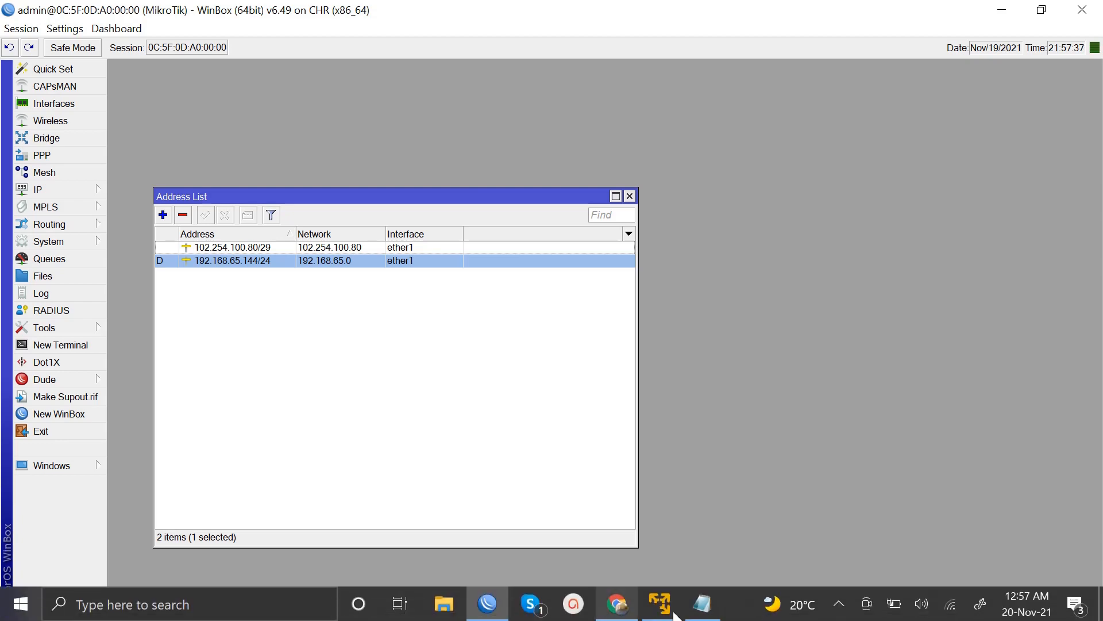
- Switch to the Notepad plan and review the individual public addresses listed below the gateway IP
left_click(700, 616)
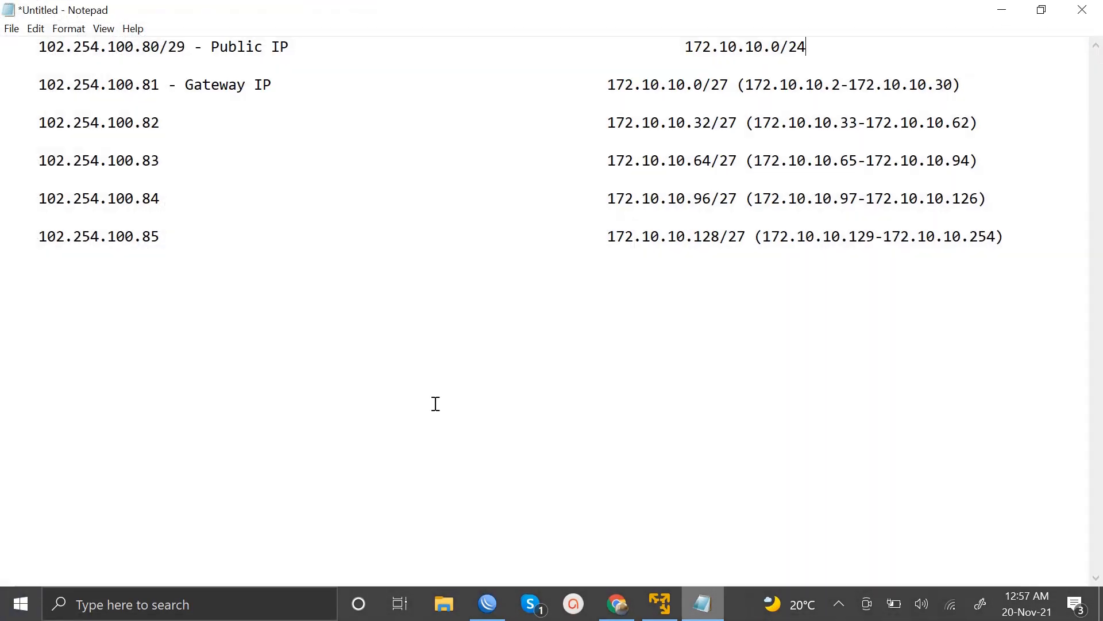
left_click(172, 240)
left_click_drag(172, 240, 65, 120)
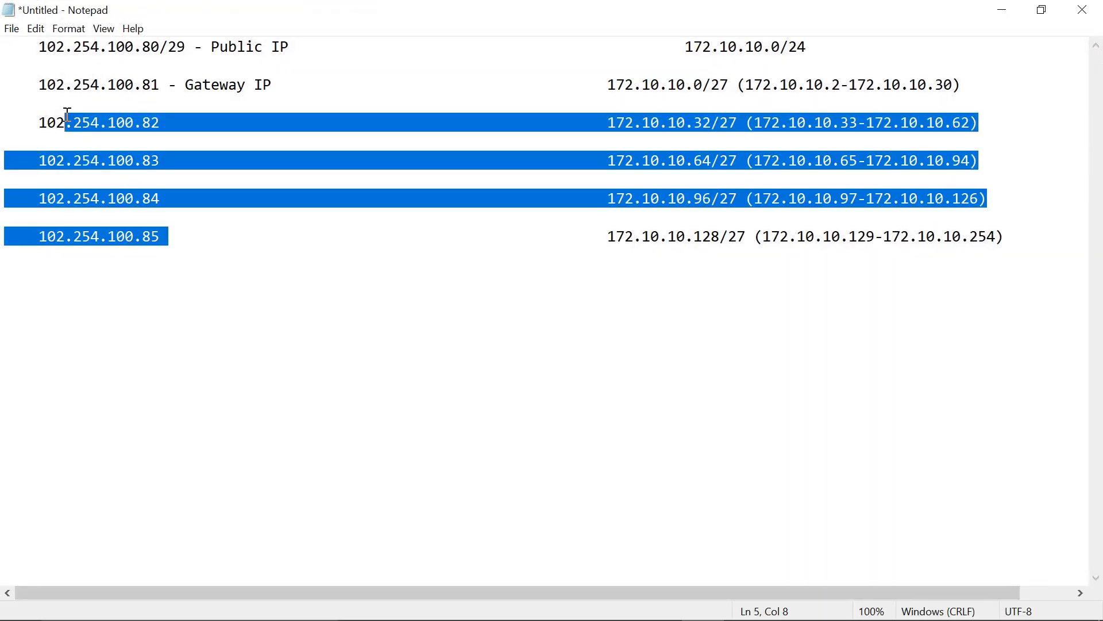
left_click(238, 304)
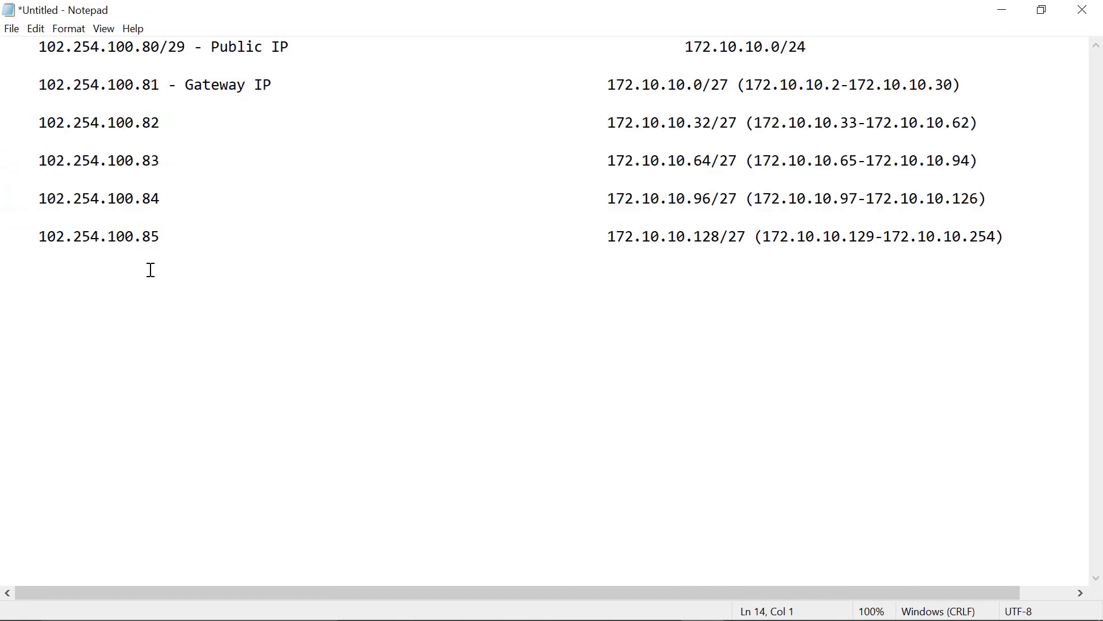
left_click(1002, 6)
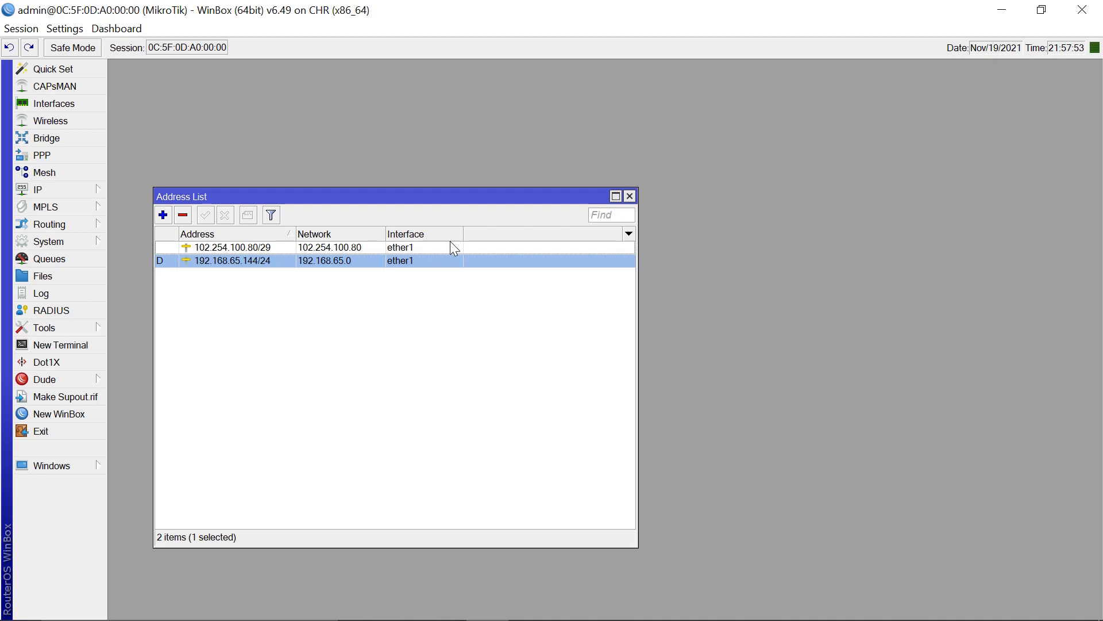
- Add the public IP address 102.254.100.82 on interface ether1 in the router's address list
left_click(164, 215)
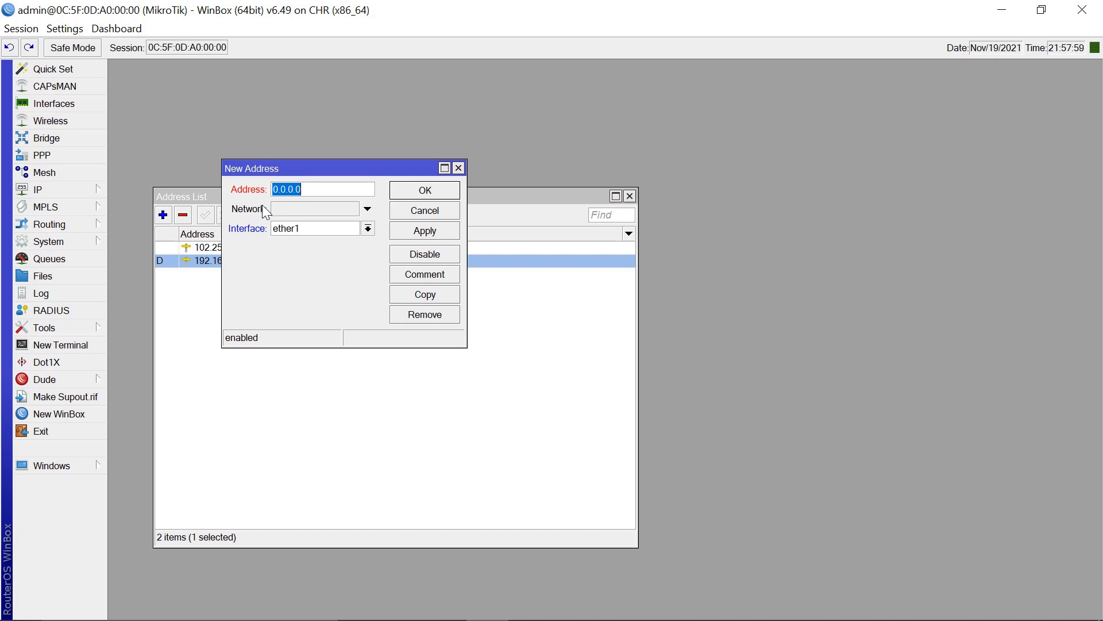
type("102.254.100.8")
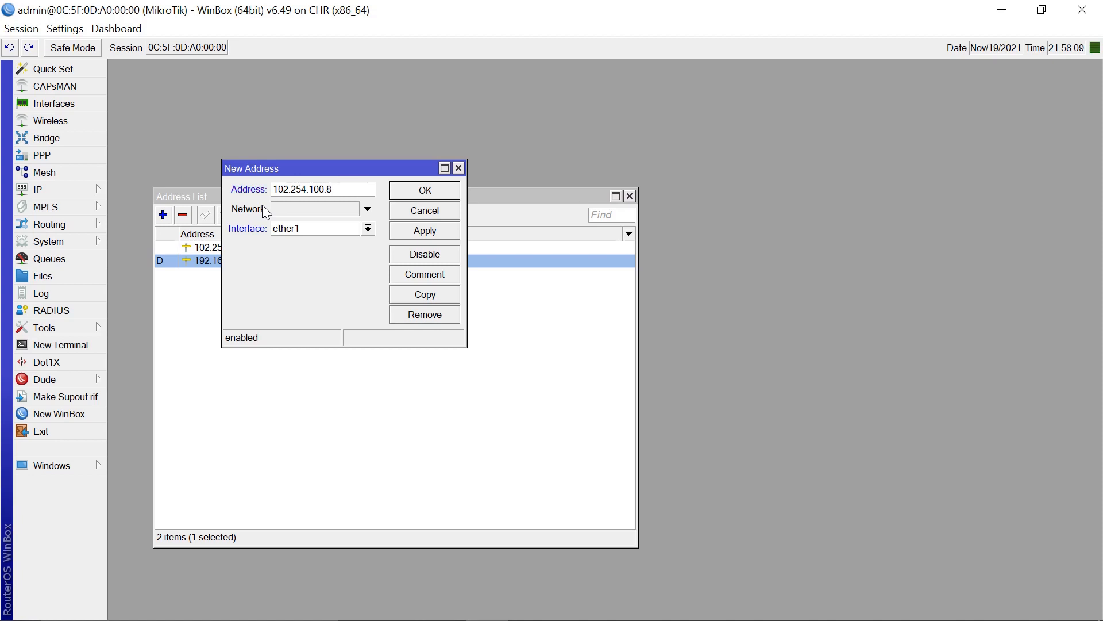
type("2")
left_click(424, 232)
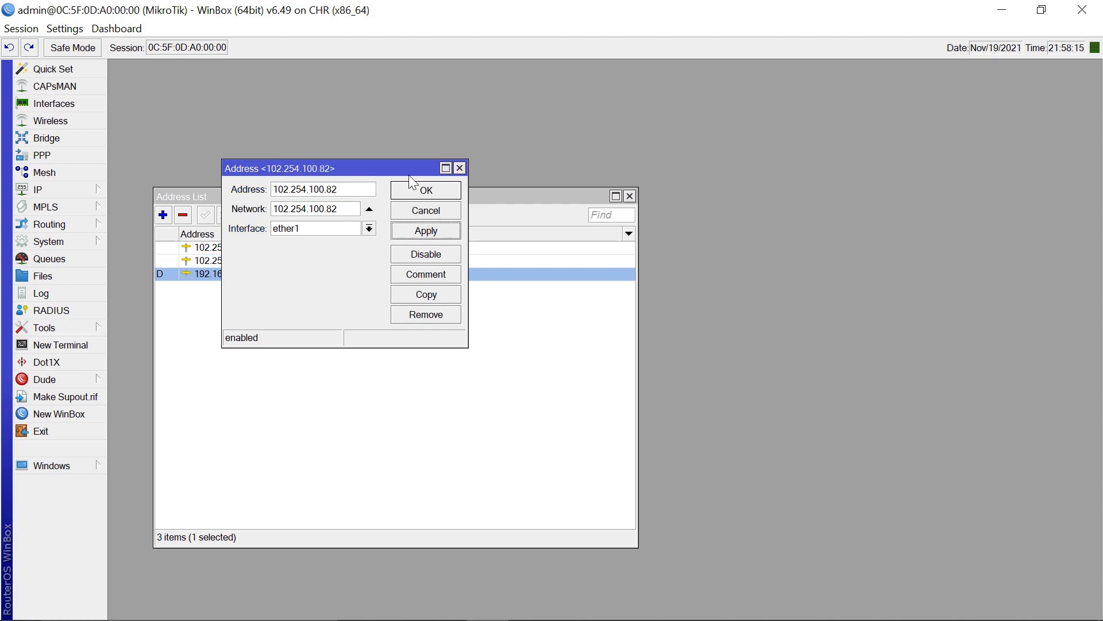
left_click(426, 190)
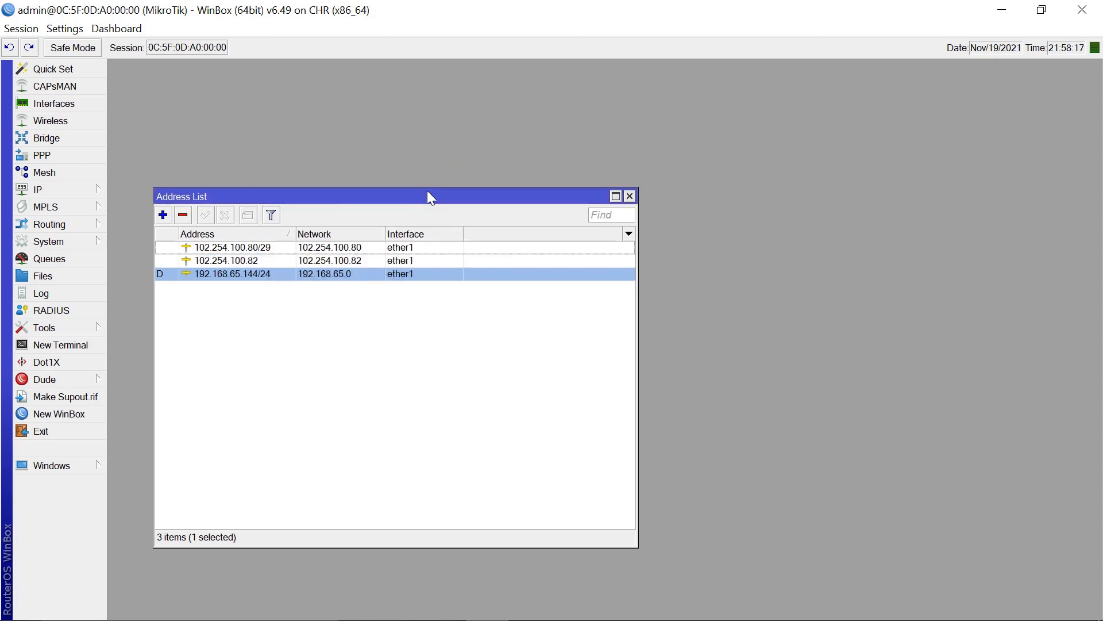
- Add the public IP address 102.254.100.83 on interface ether1 in the router's address list
left_click(162, 216)
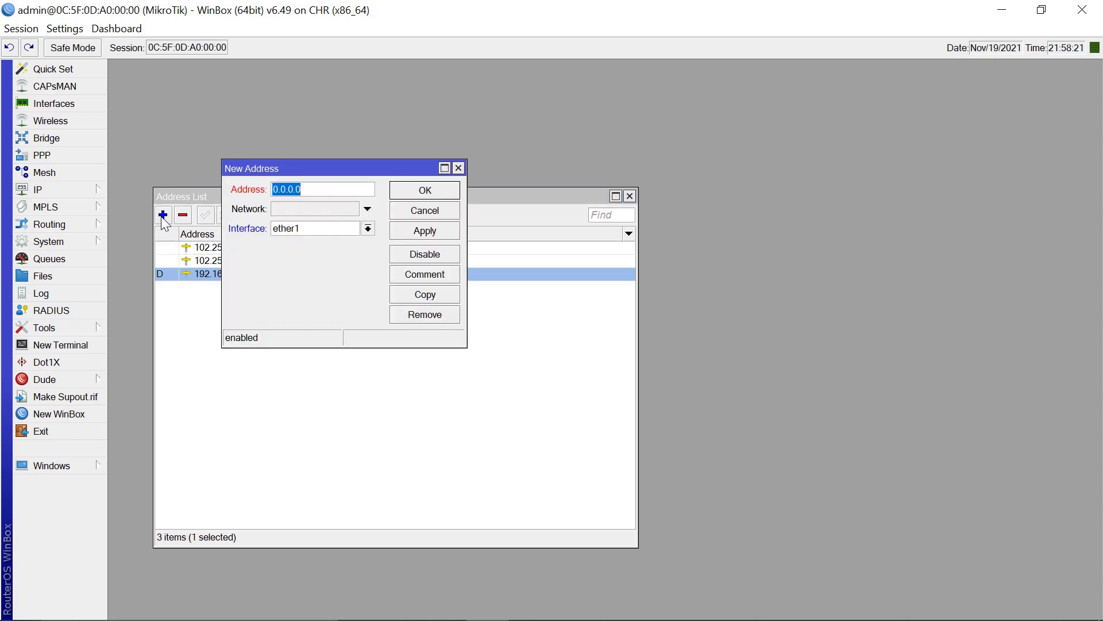
type("102.254.100.8")
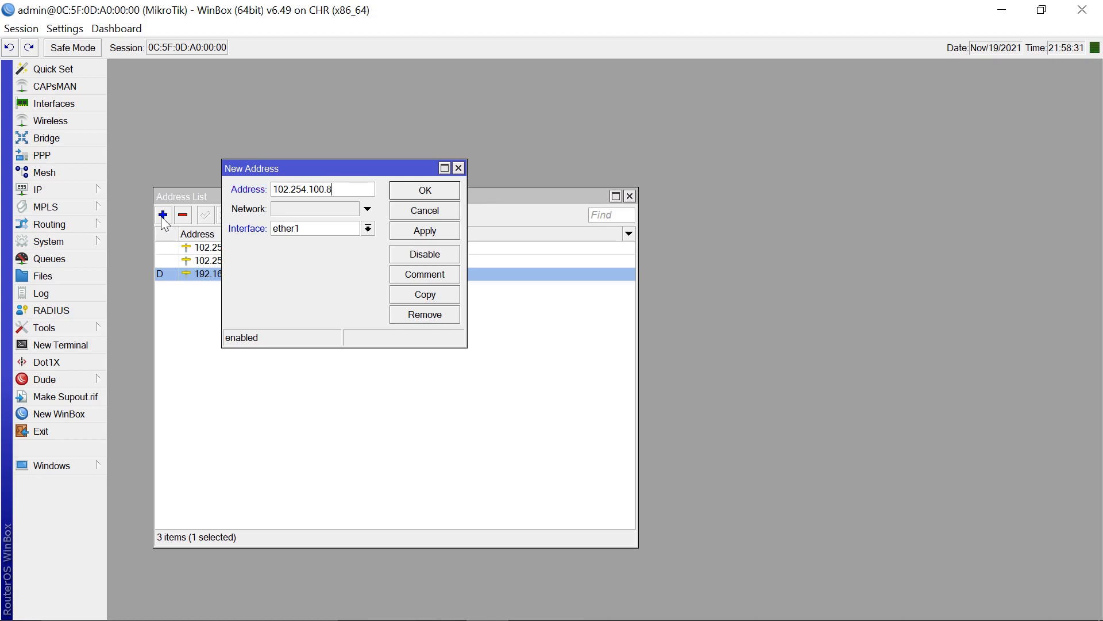
type("3")
left_click_drag(331, 167, 463, 175)
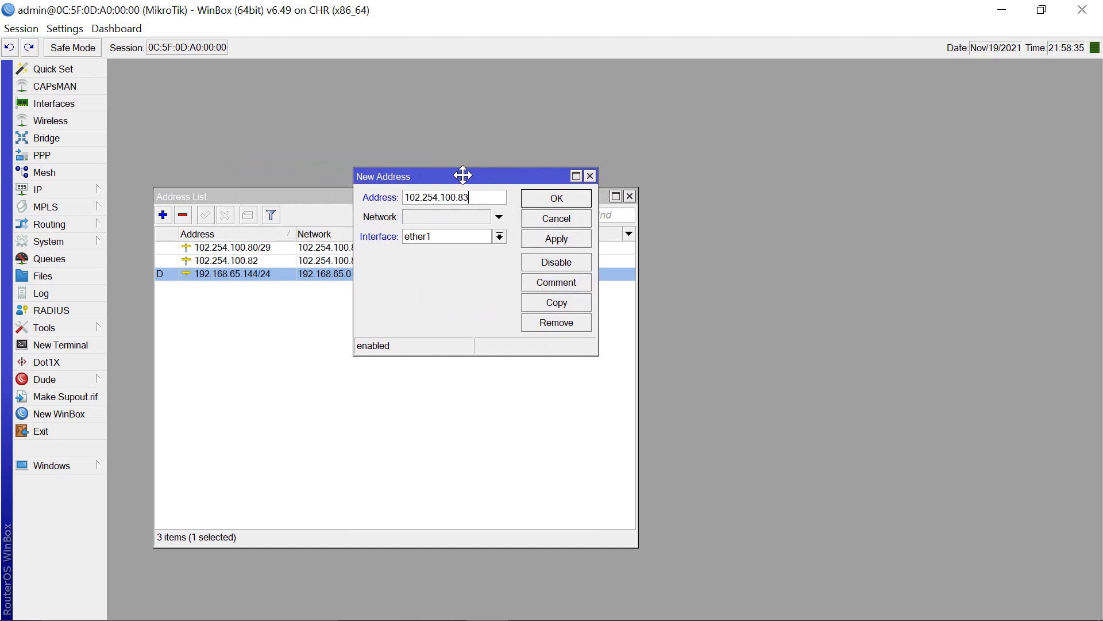
left_click(556, 239)
left_click(558, 198)
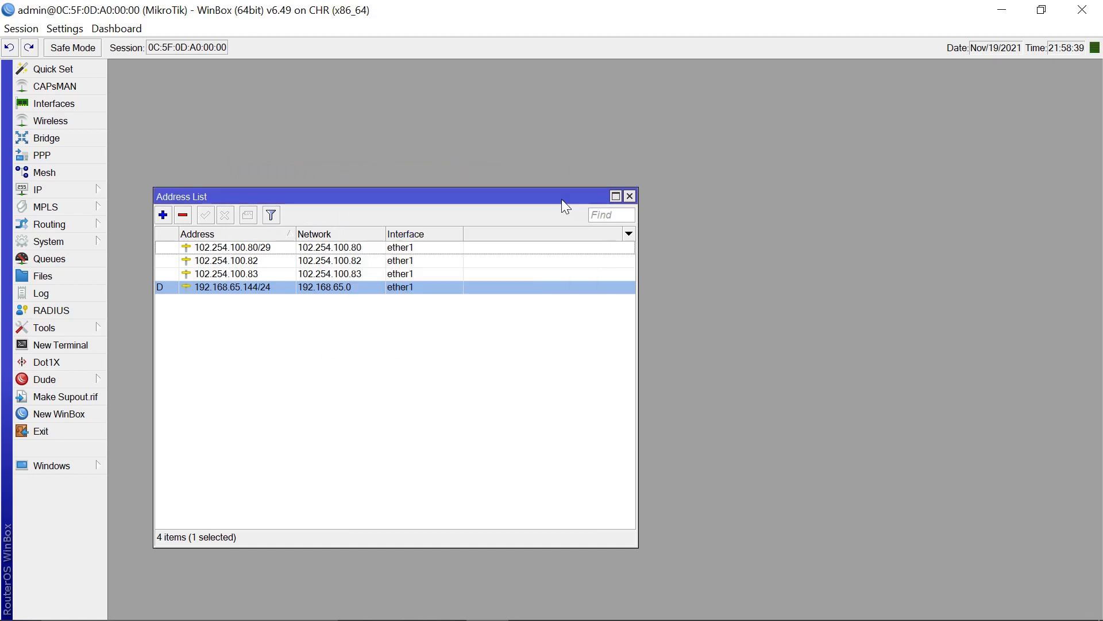
- Add the public IP address 102.254.100.84 on interface ether1 in the router's address list
left_click(165, 218)
type("102")
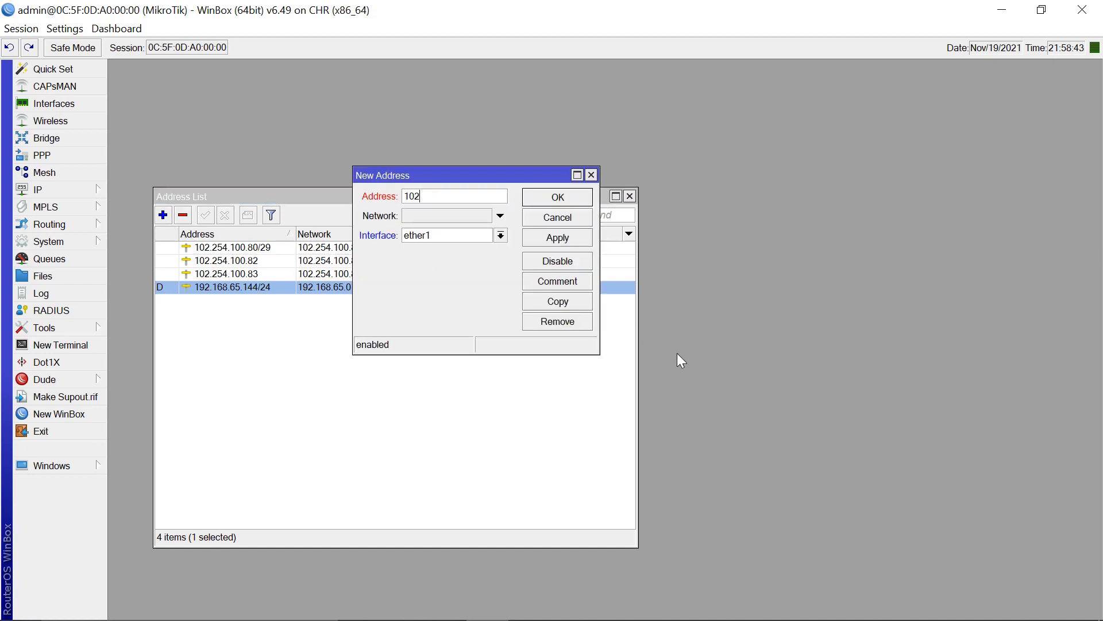
type(".254.100.84")
left_click(551, 196)
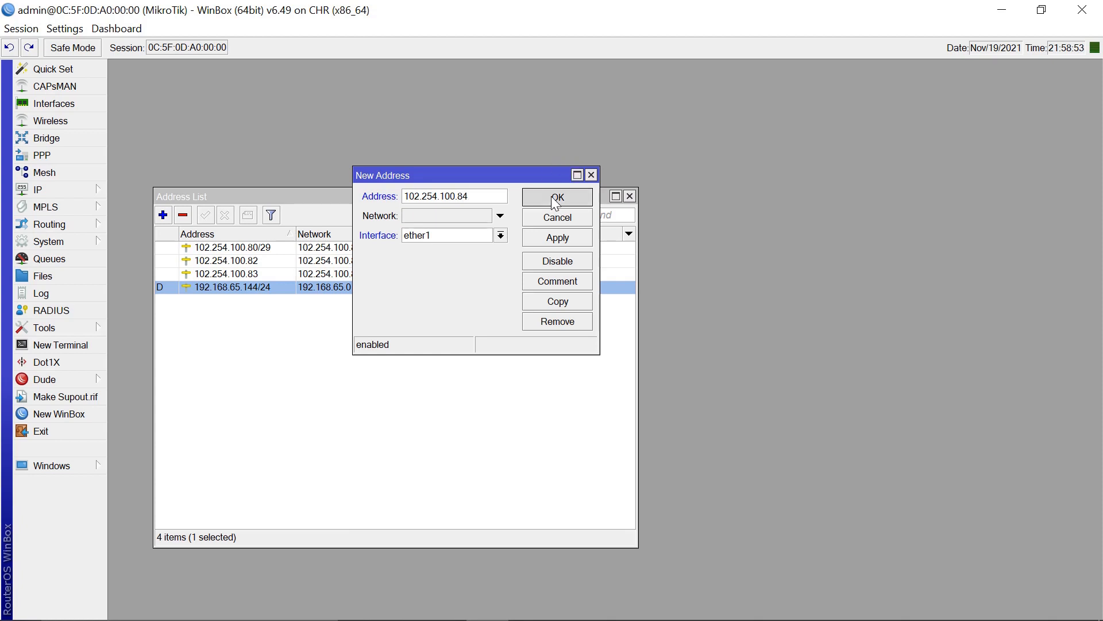
- Add the public IP address 102.254.100.85 on interface ether1, and close the address list
left_click(163, 215)
type("102")
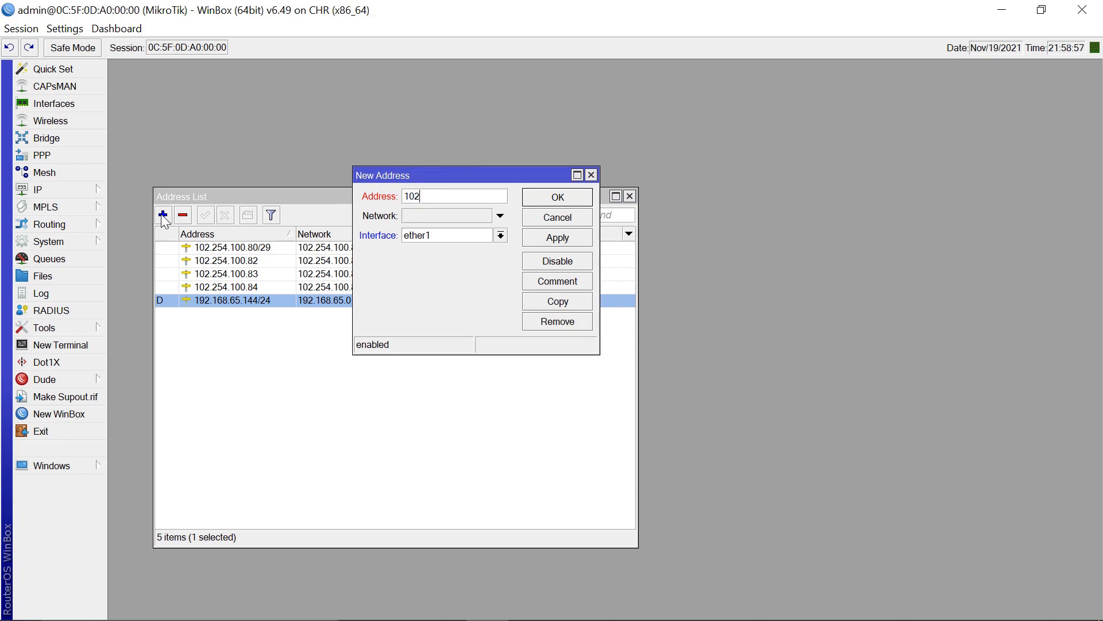
type(".254.100.85")
left_click(549, 237)
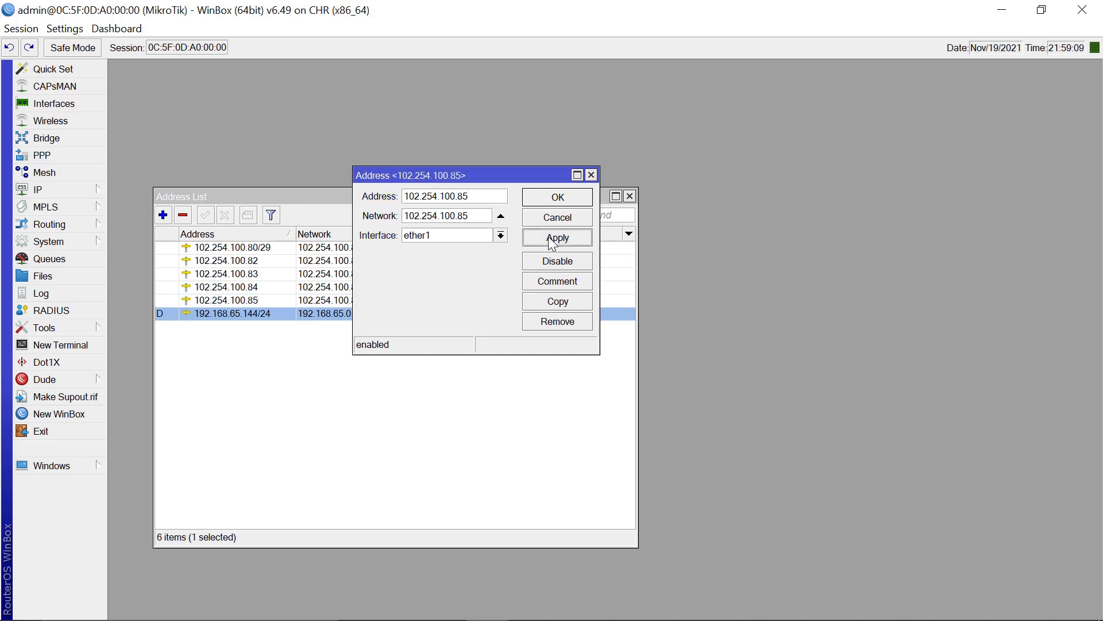
left_click(558, 198)
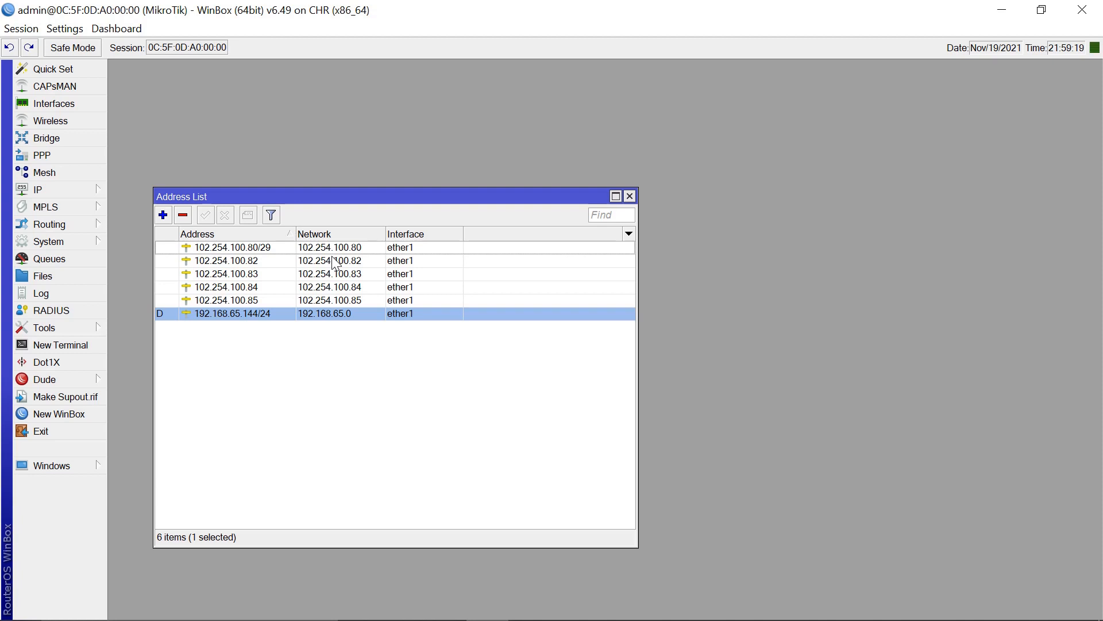
left_click(632, 199)
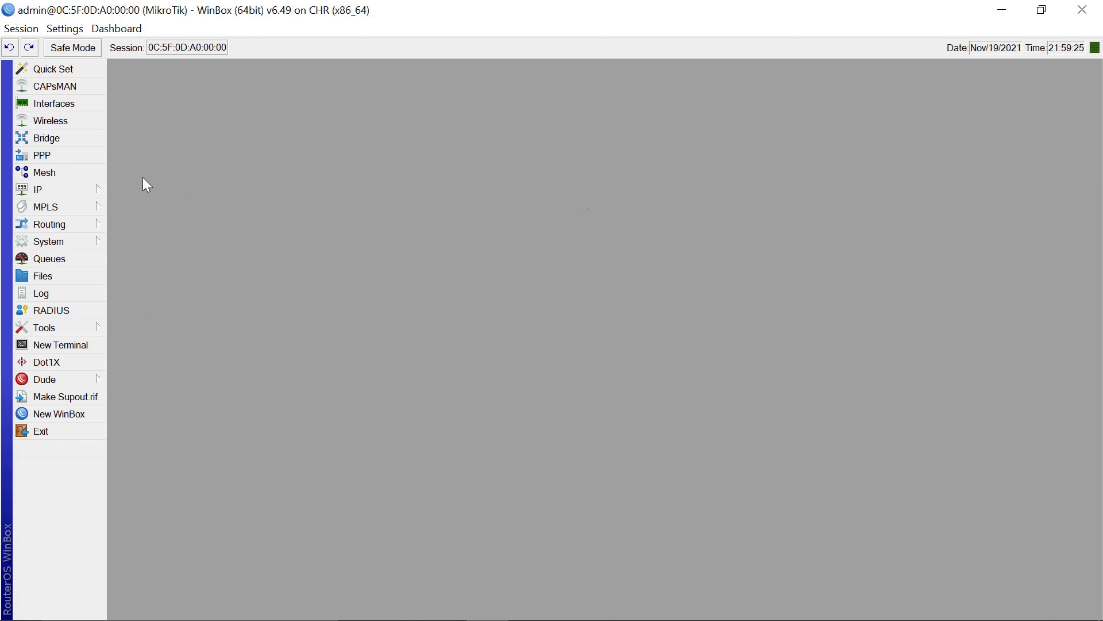
- Create a new bridge interface named "Lastmile bridge" with the other settings left at their defaults
left_click(62, 139)
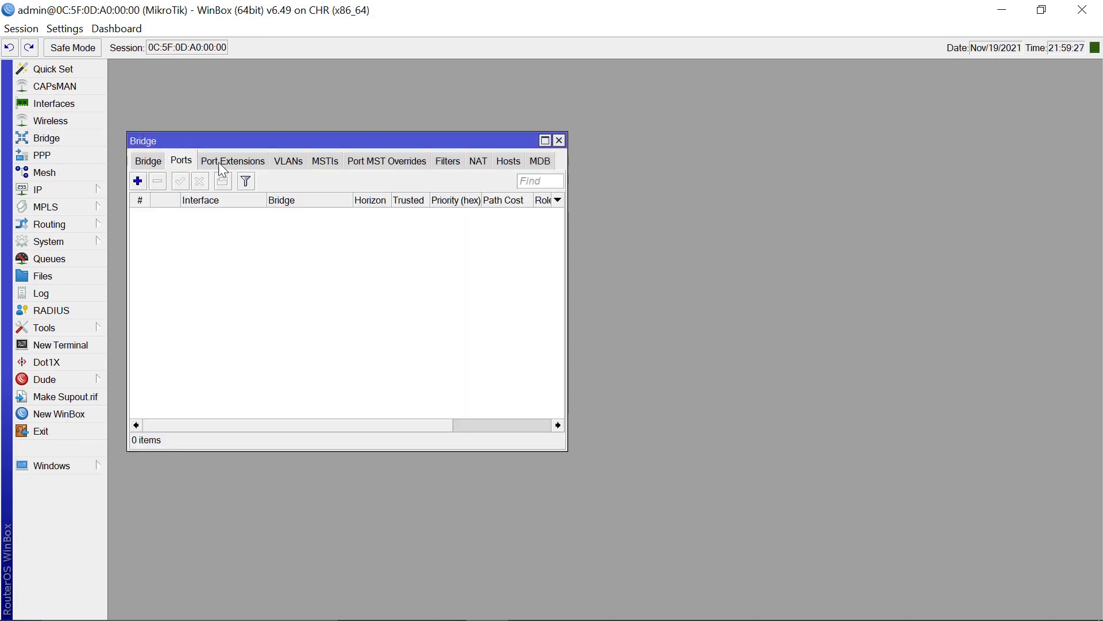
left_click(147, 162)
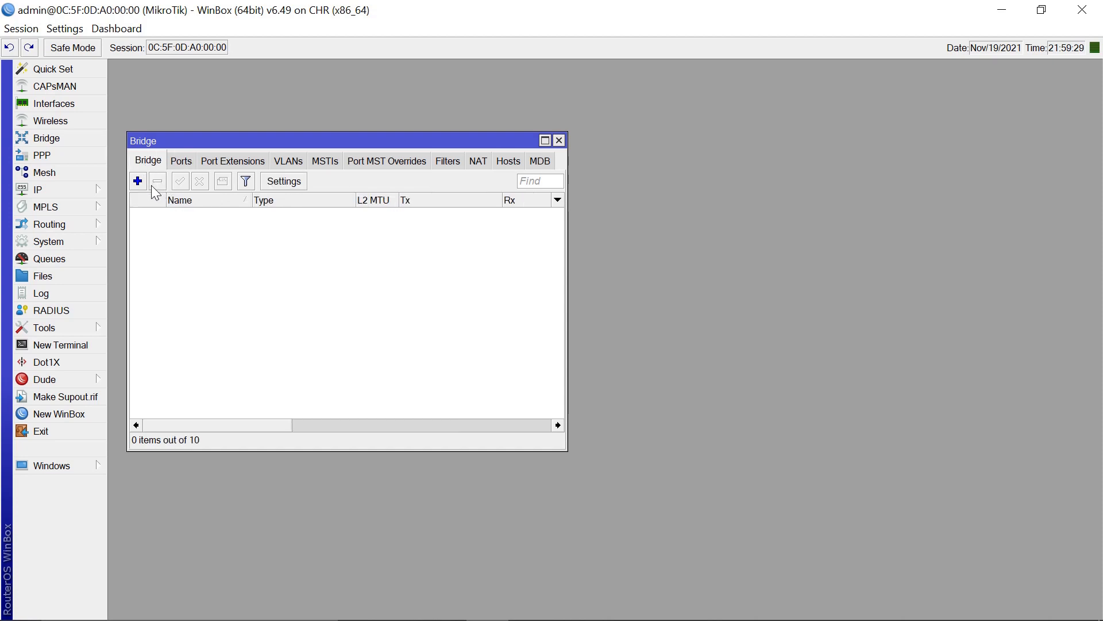
left_click(138, 181)
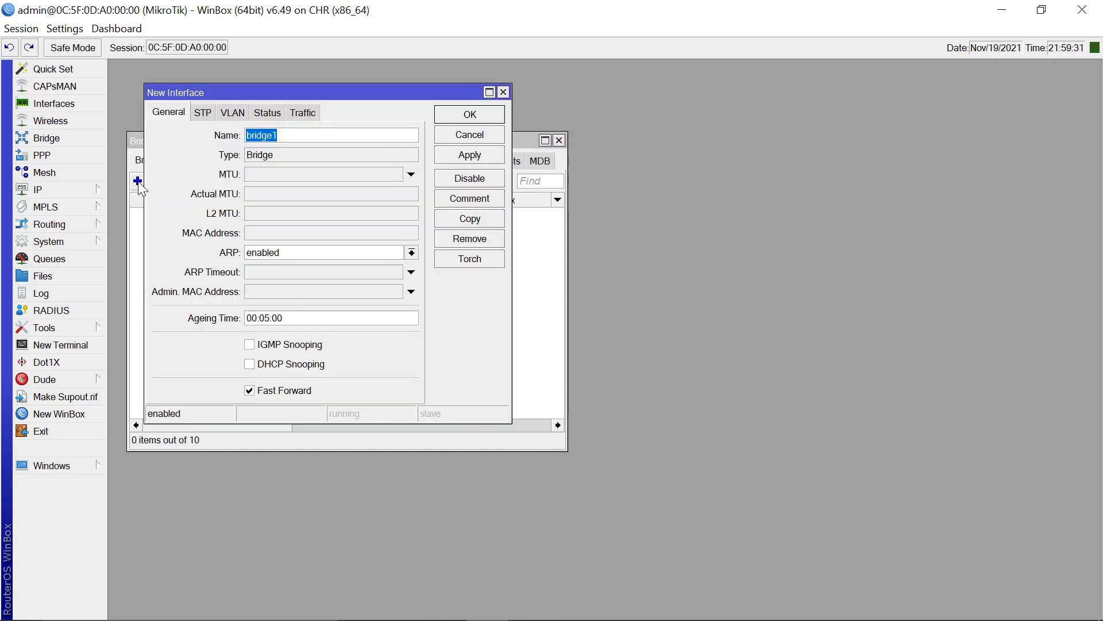
type("bridge")
key("Home")
type("Lastmile")
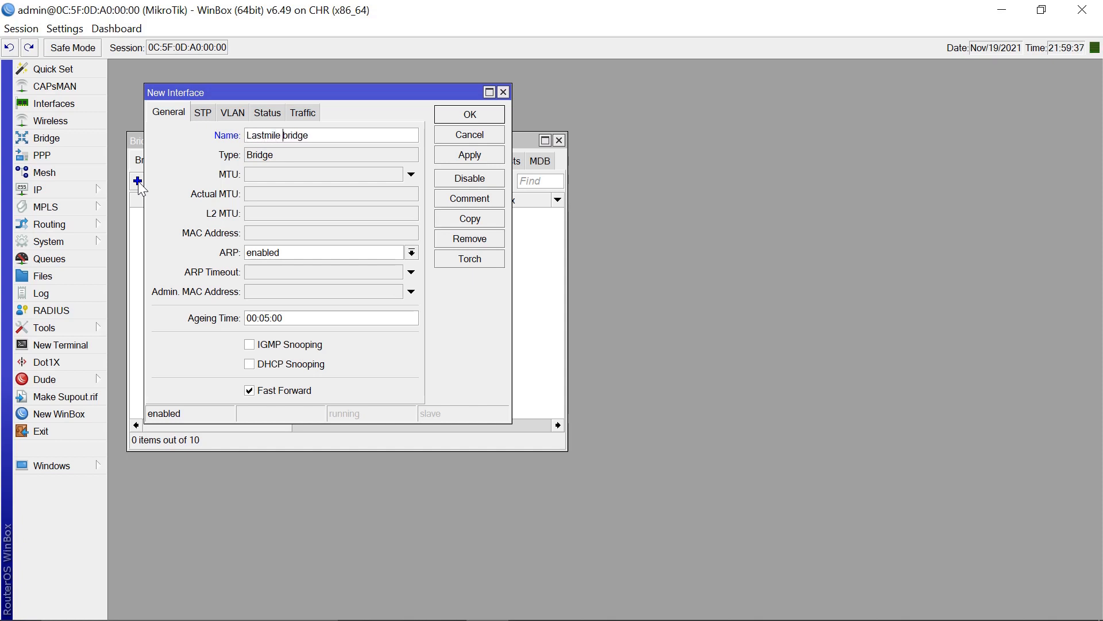
left_click(475, 121)
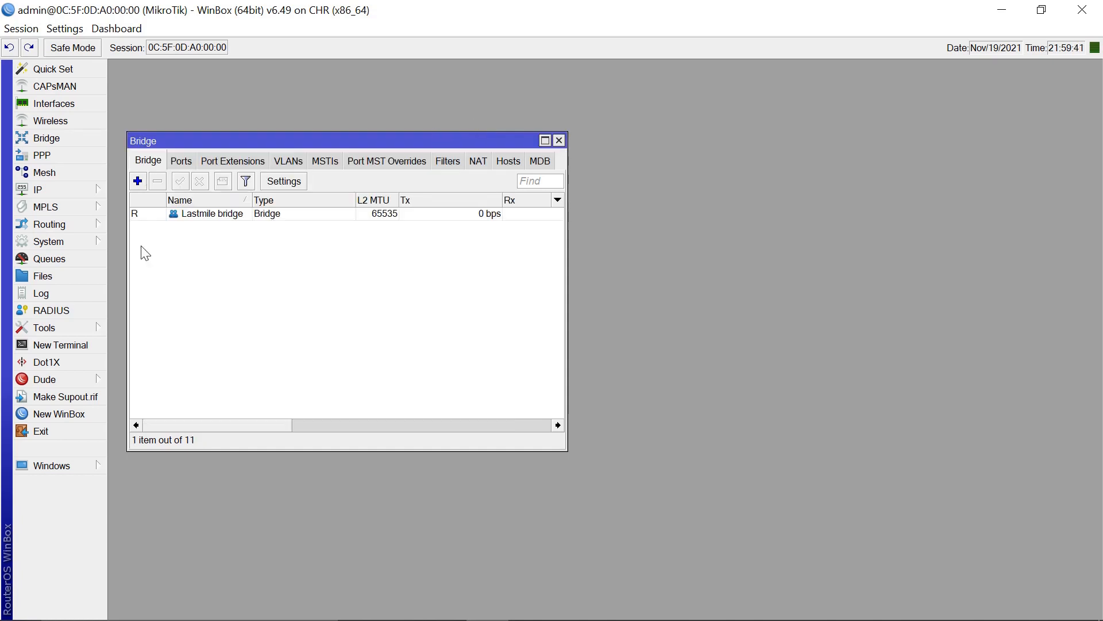
- Add interface ether2 as a port of the Lastmile bridge
left_click(178, 163)
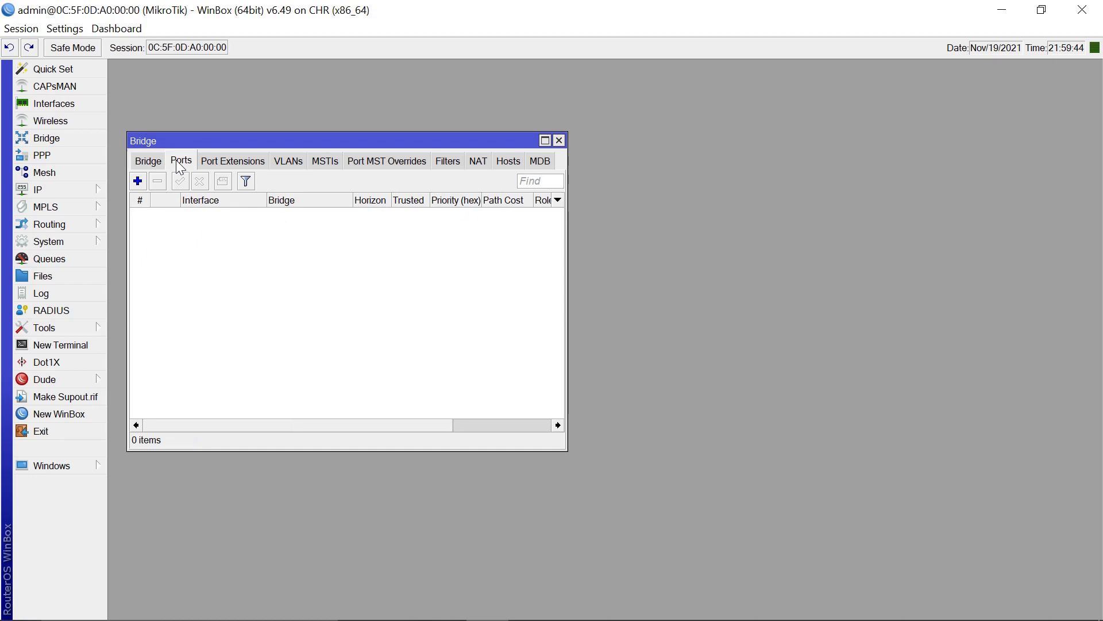
left_click(138, 181)
left_click(390, 156)
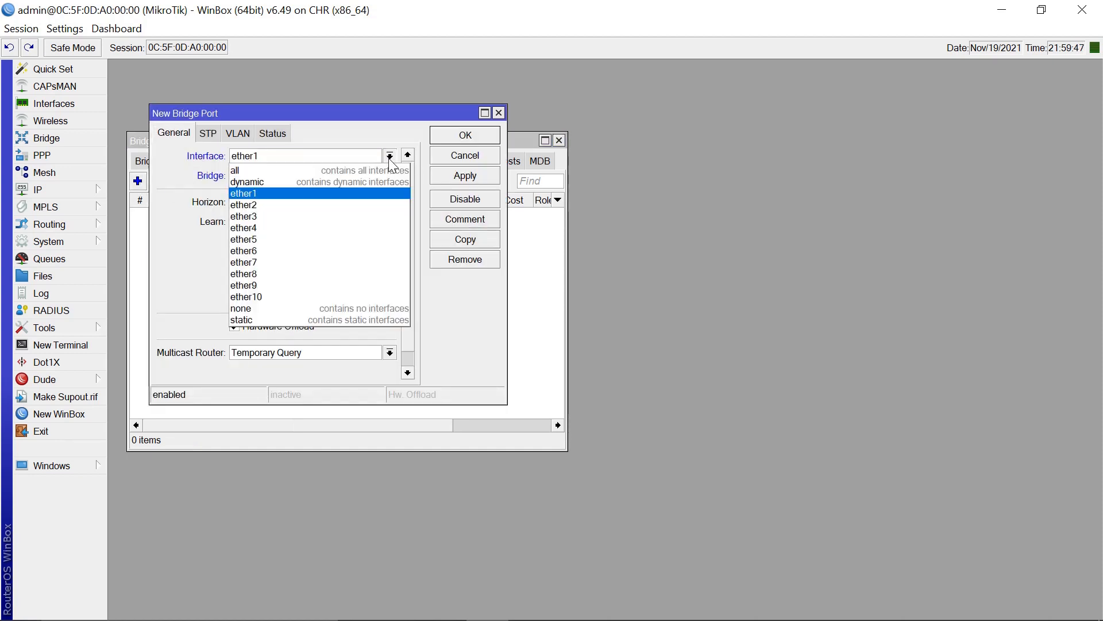
left_click(261, 204)
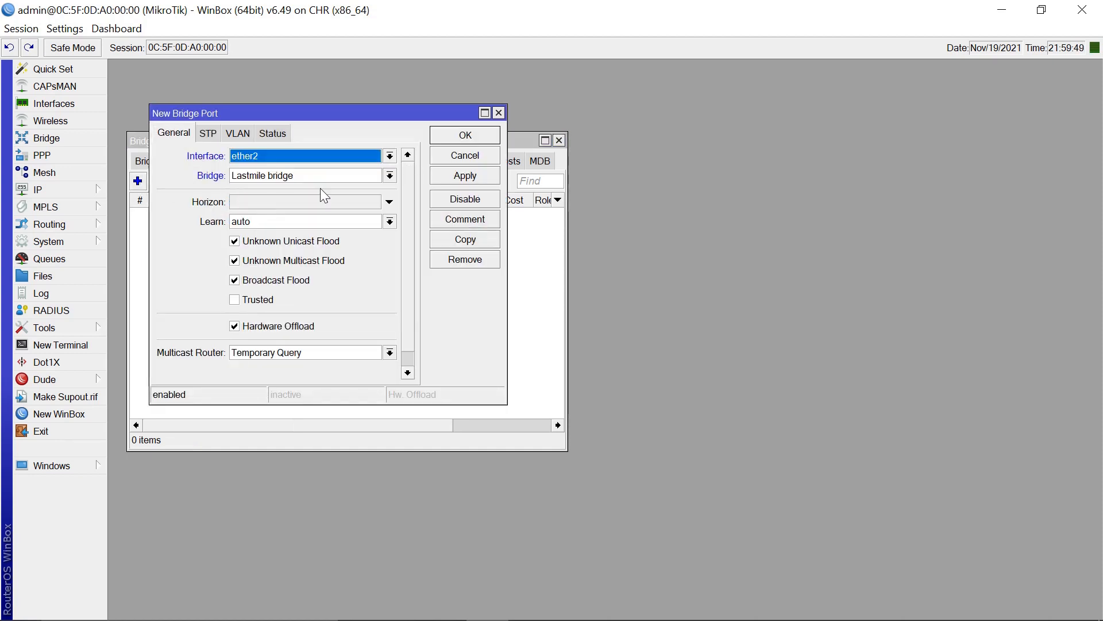
left_click(460, 137)
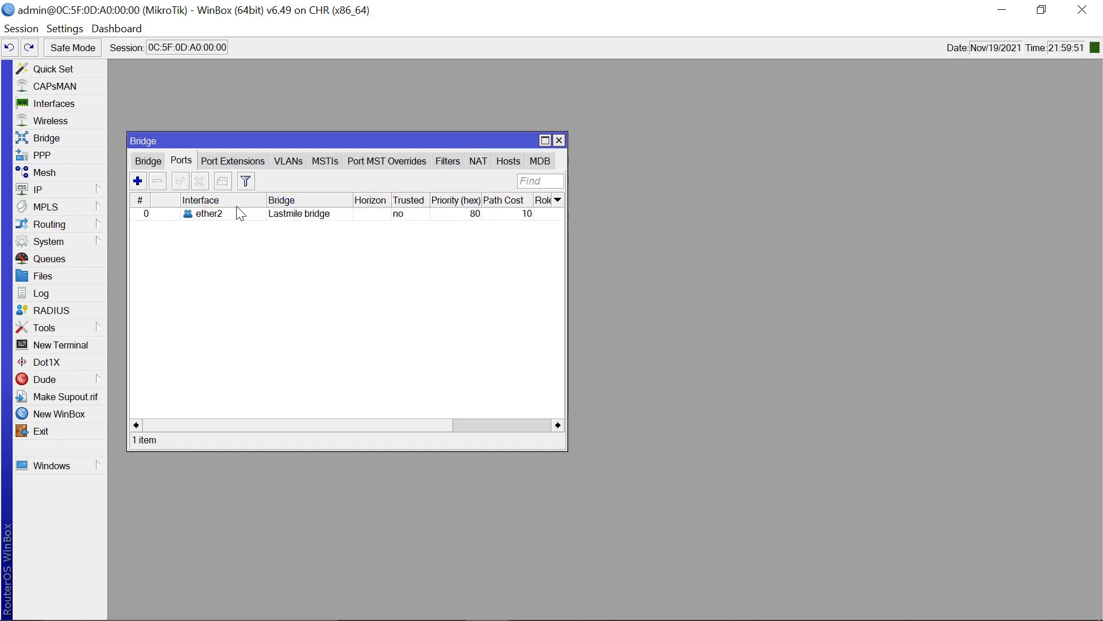
- Add interface ether3 as a port of the Lastmile bridge, and close the bridge window
left_click(138, 181)
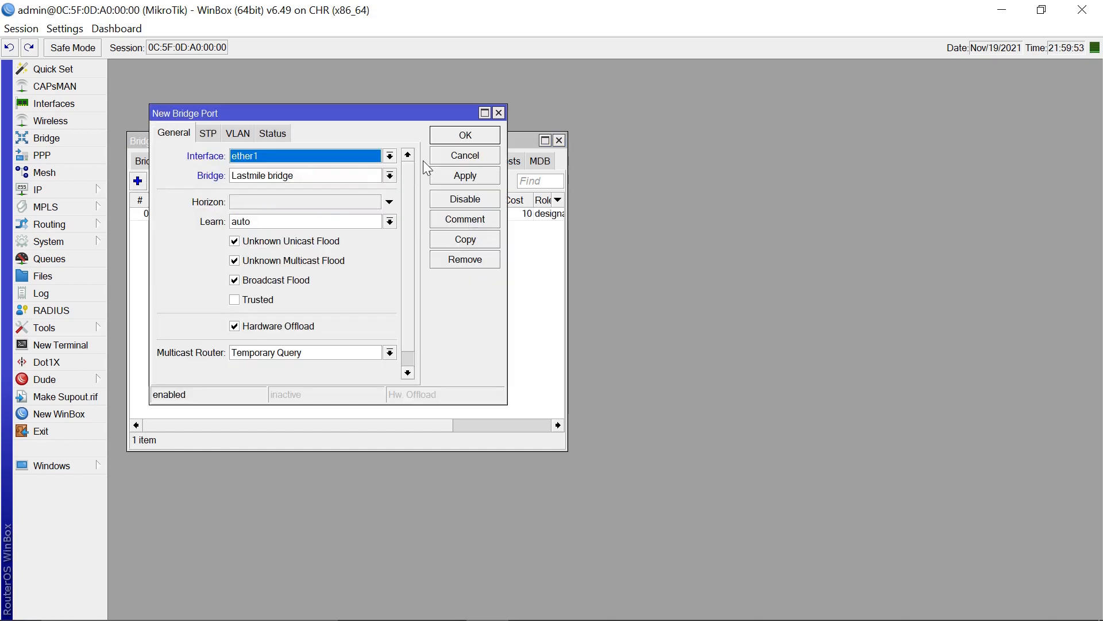
left_click(390, 156)
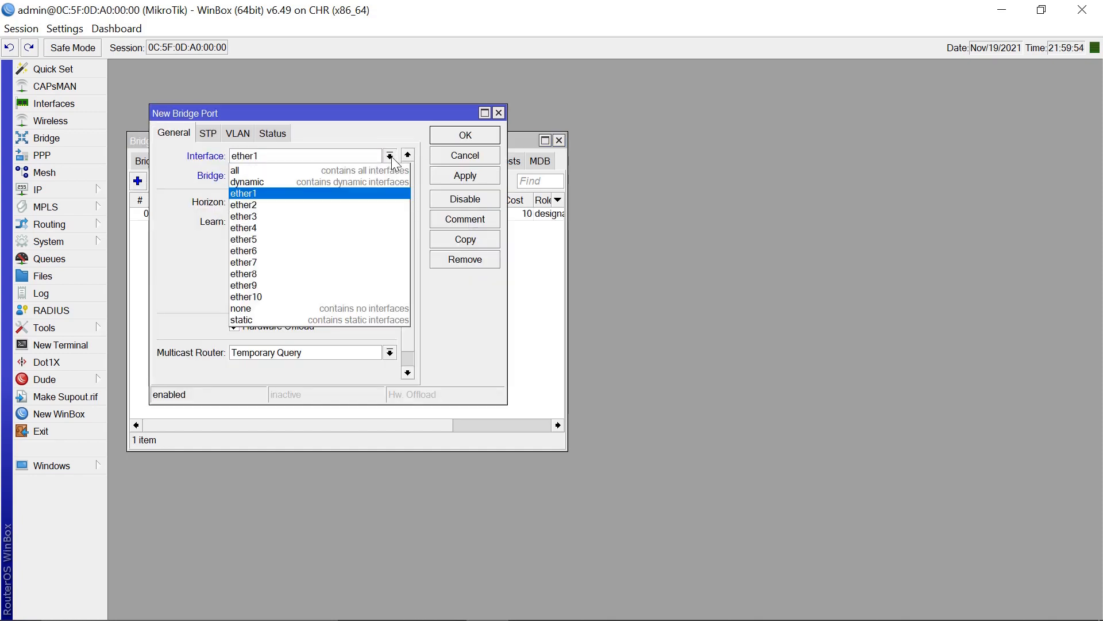
left_click(268, 222)
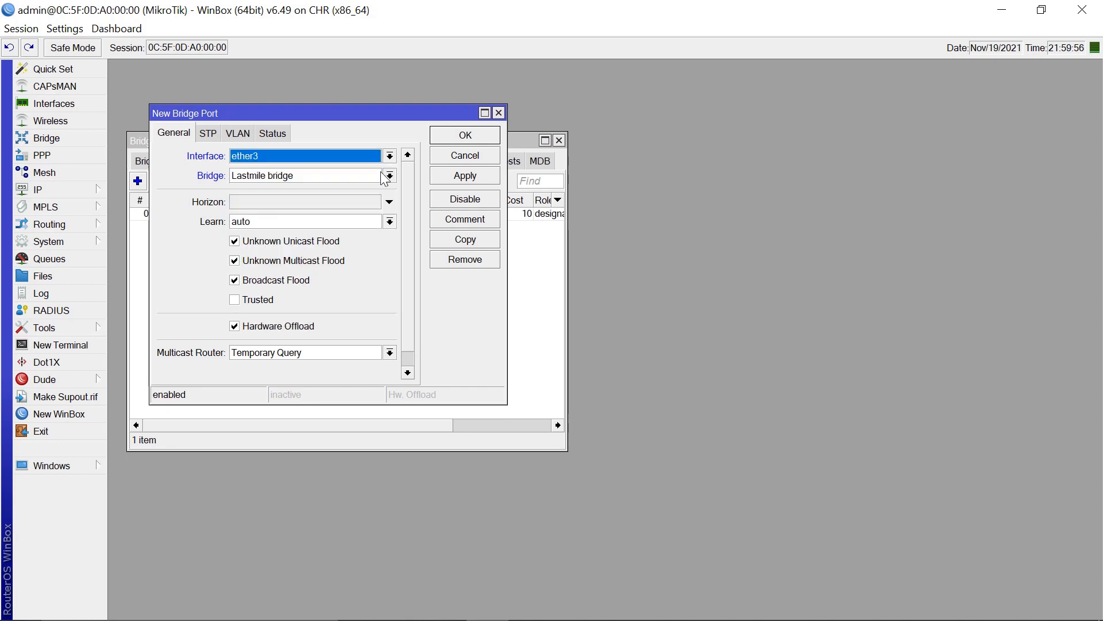
left_click(438, 137)
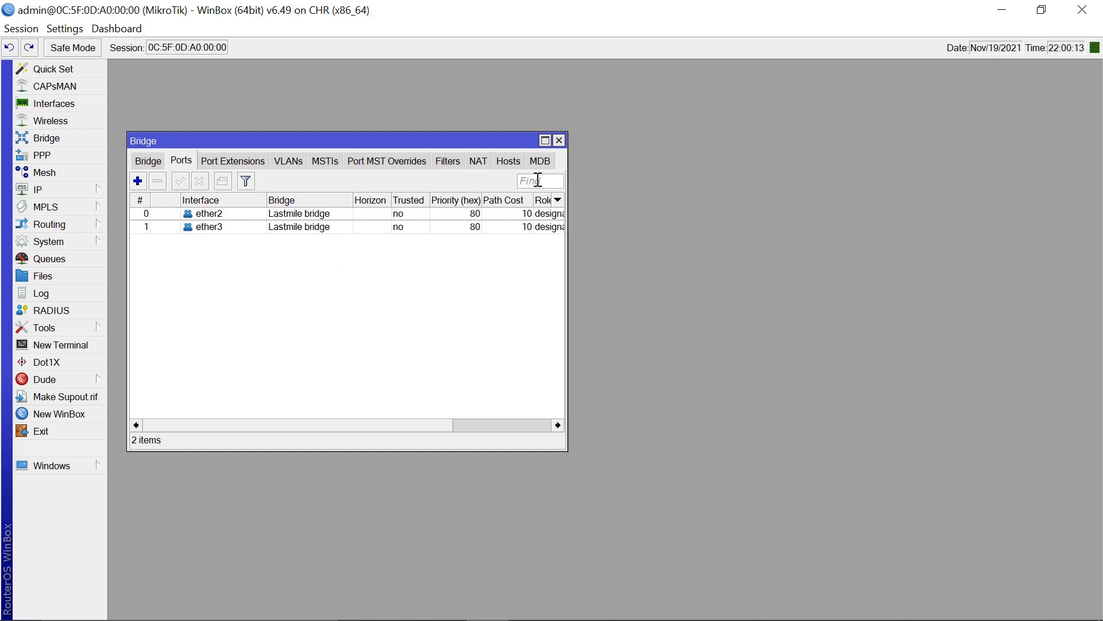
left_click(559, 141)
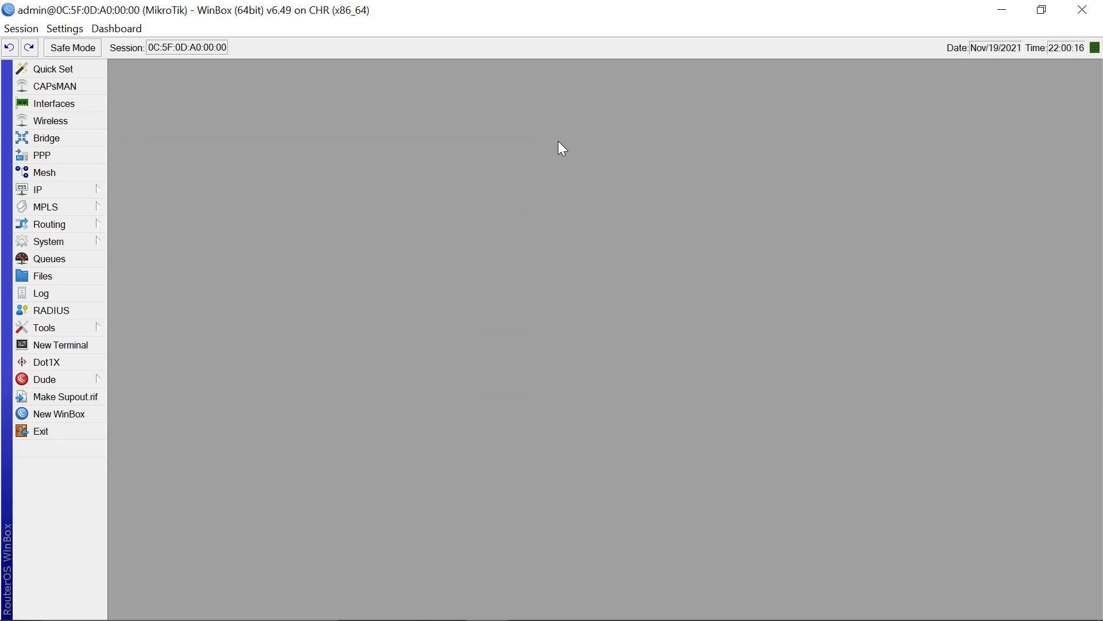
- Add the private address 172.10.10.0/24 on the Lastmile bridge interface in the router's address list, and close the list
left_click(29, 191)
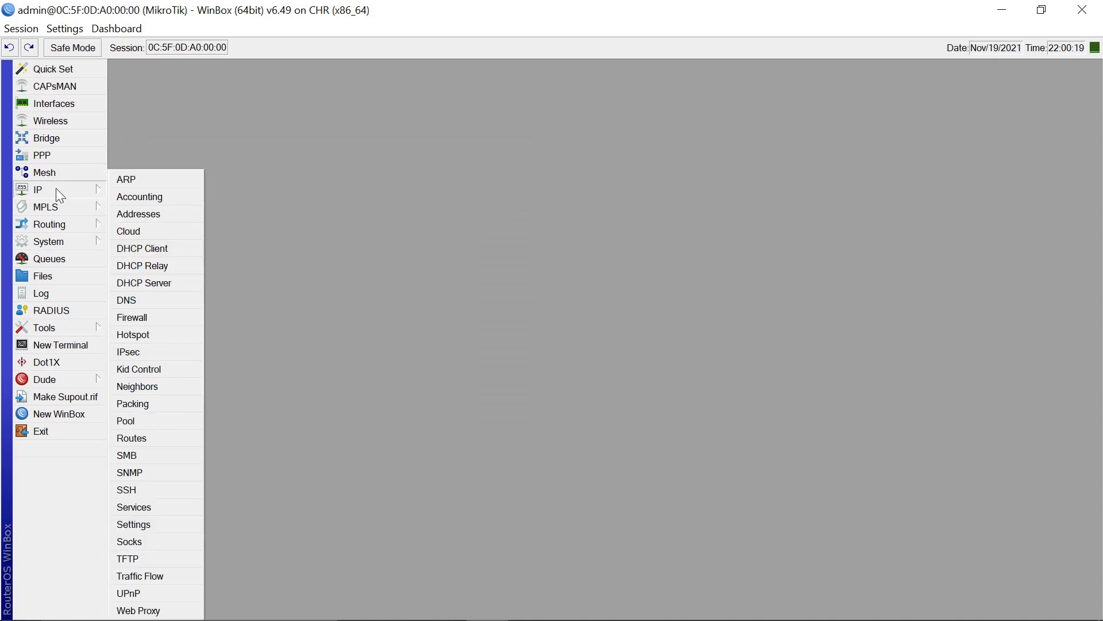
left_click(141, 215)
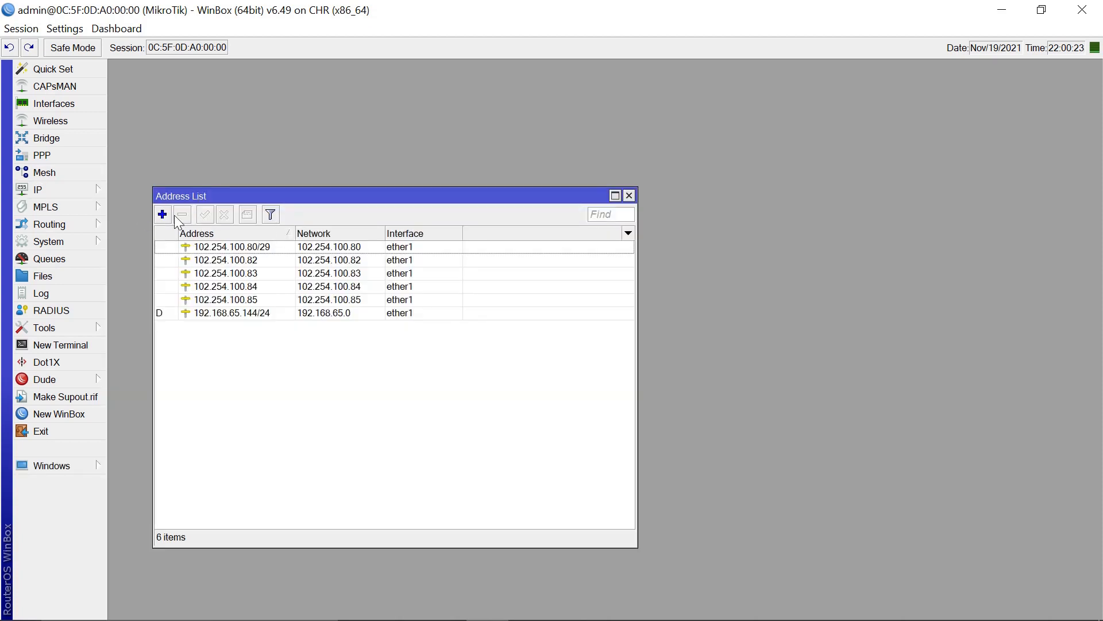
left_click(162, 215)
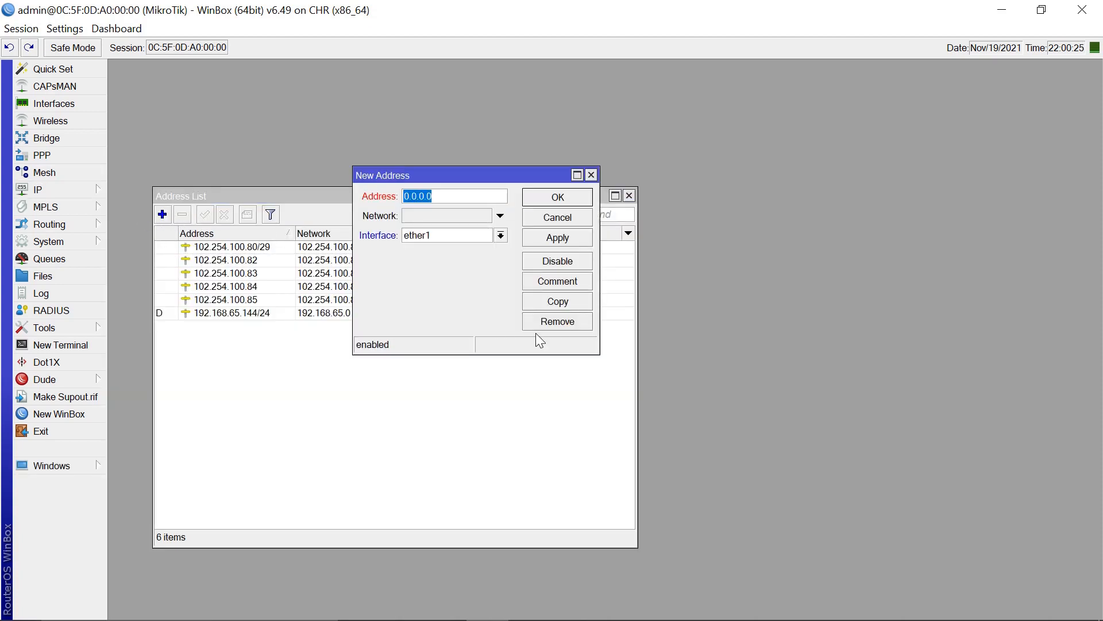
type("2.10.10.0/24")
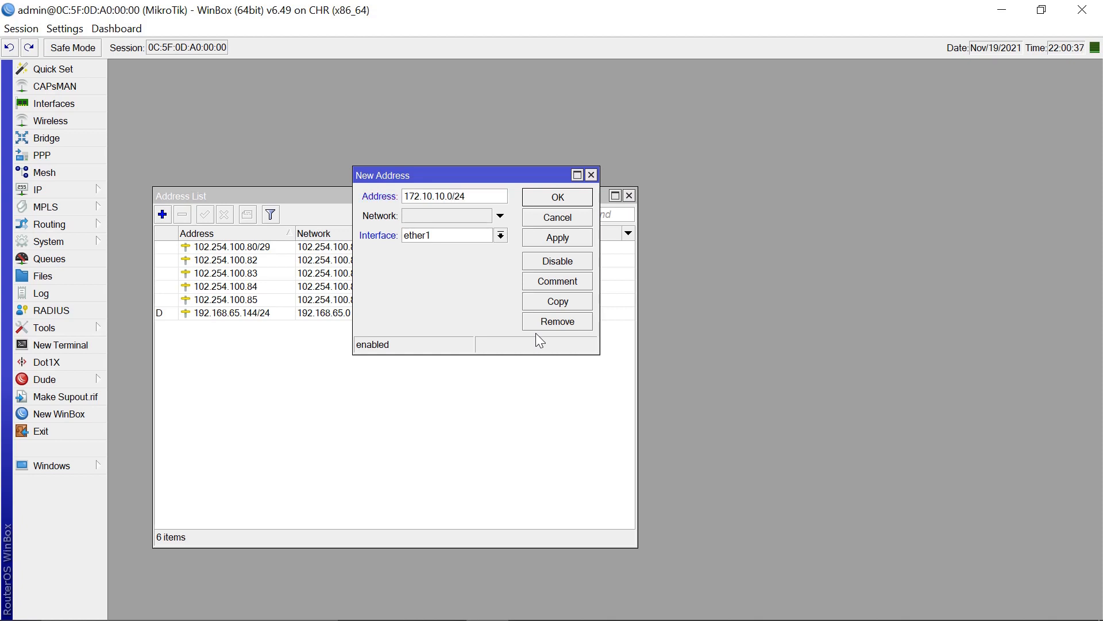
left_click(500, 235)
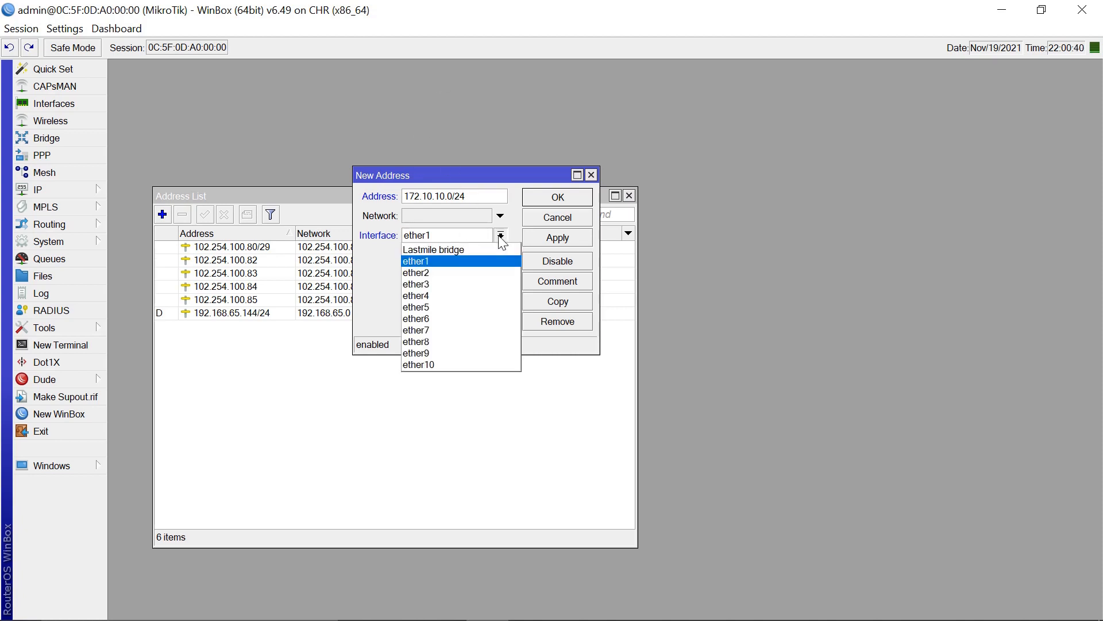
left_click(447, 248)
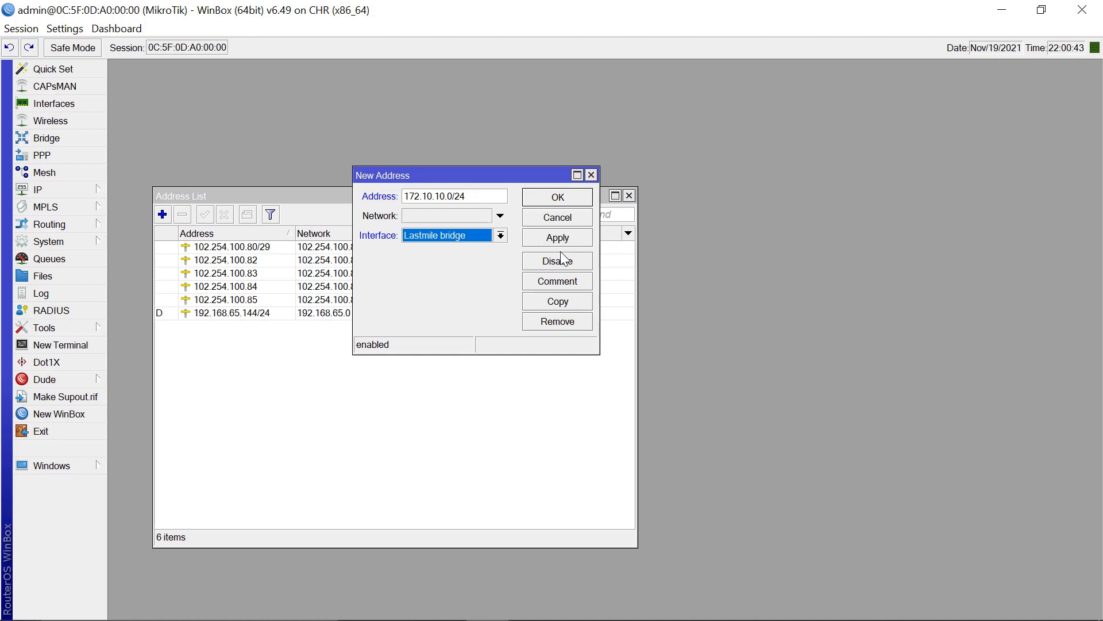
left_click(547, 238)
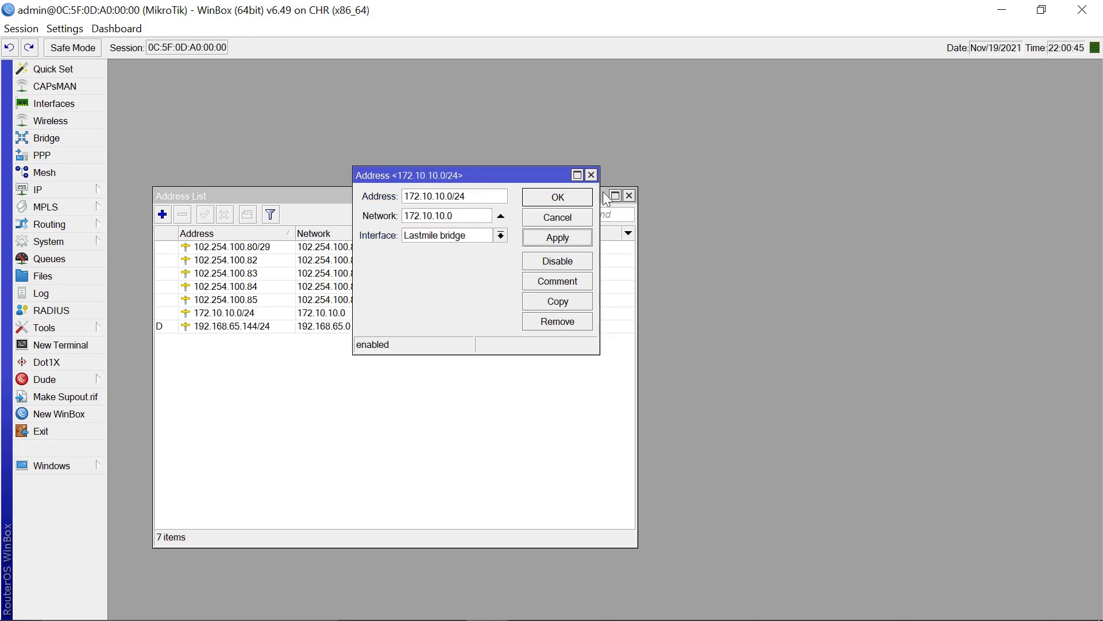
left_click(556, 202)
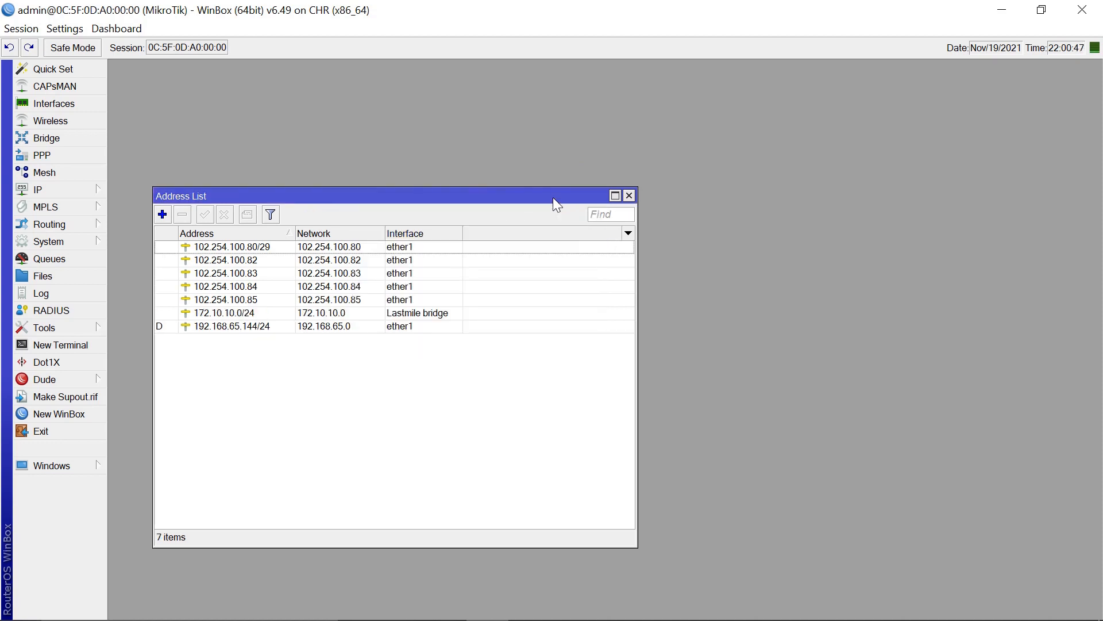
left_click(630, 196)
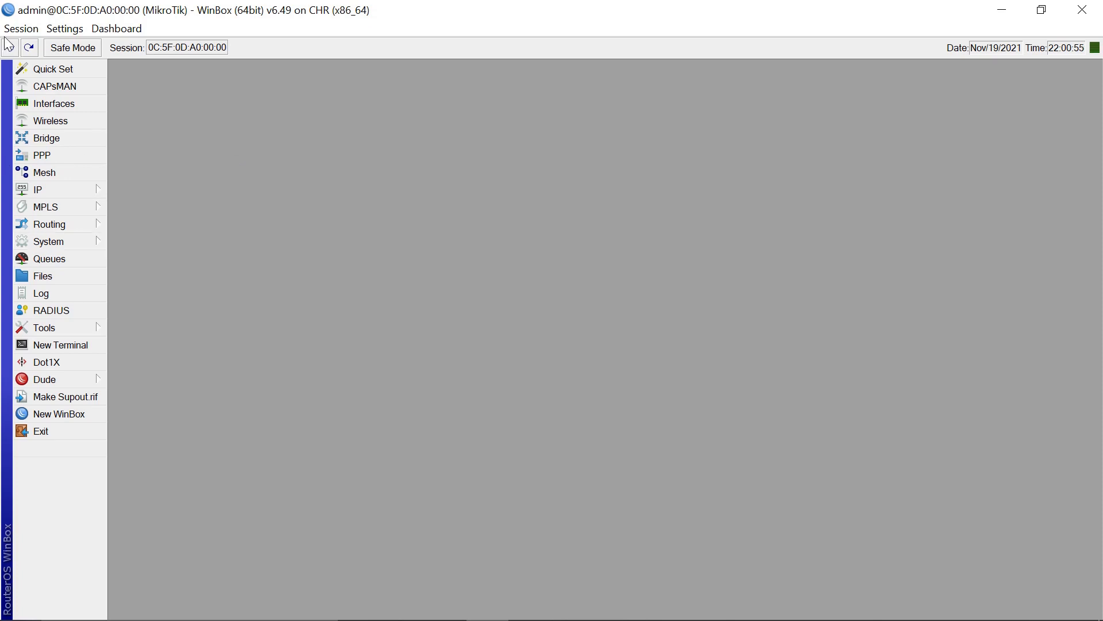
left_click(42, 191)
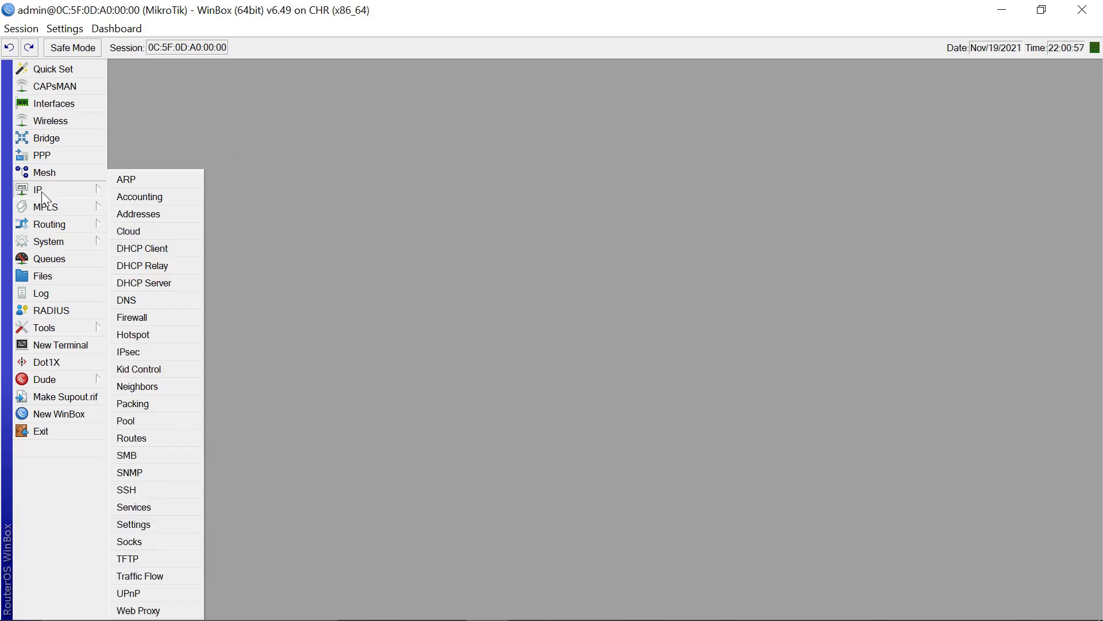
left_click(161, 287)
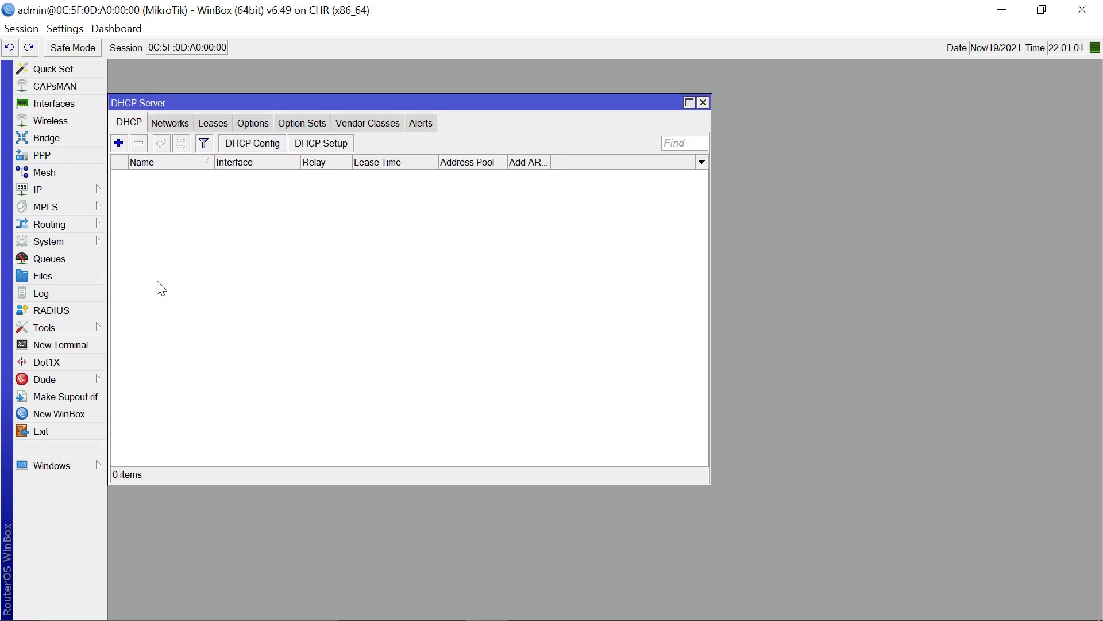
left_click(703, 103)
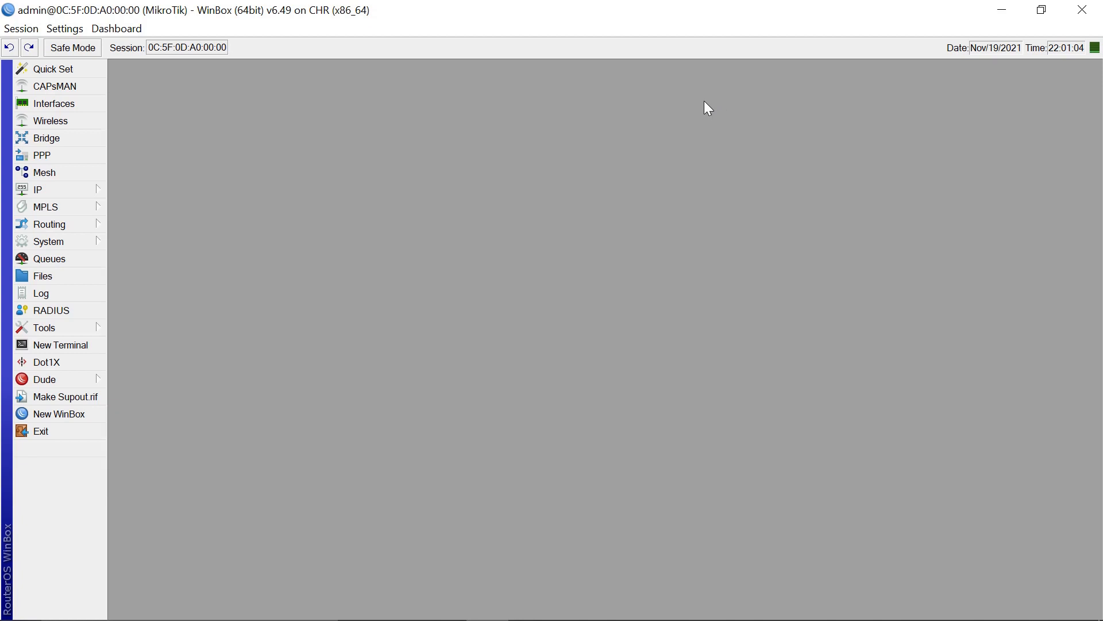
- Create an IP pool named "CGNAT POOL" with addresses 172.10.10.2-172.10.10.30, checking the range against the Notepad address plan before saving
left_click(35, 187)
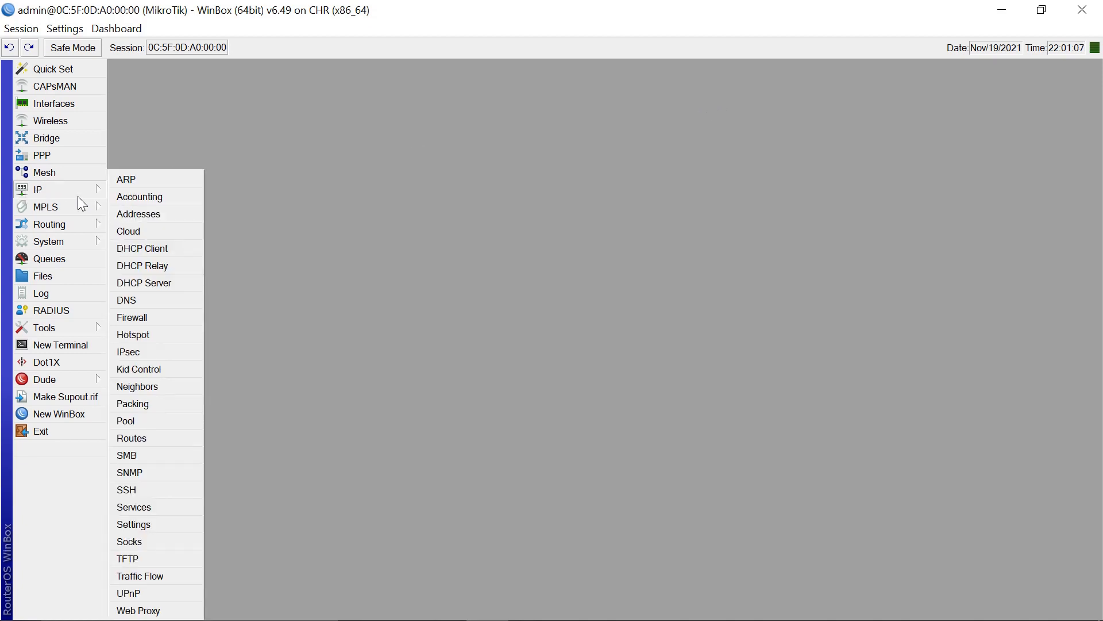
left_click(126, 421)
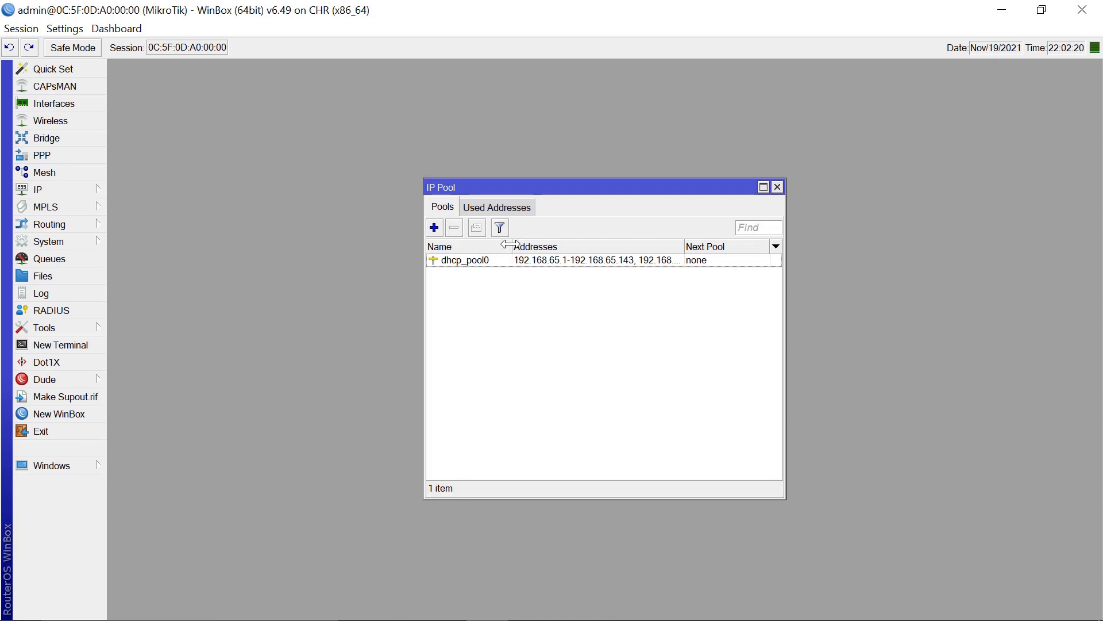
left_click(435, 227)
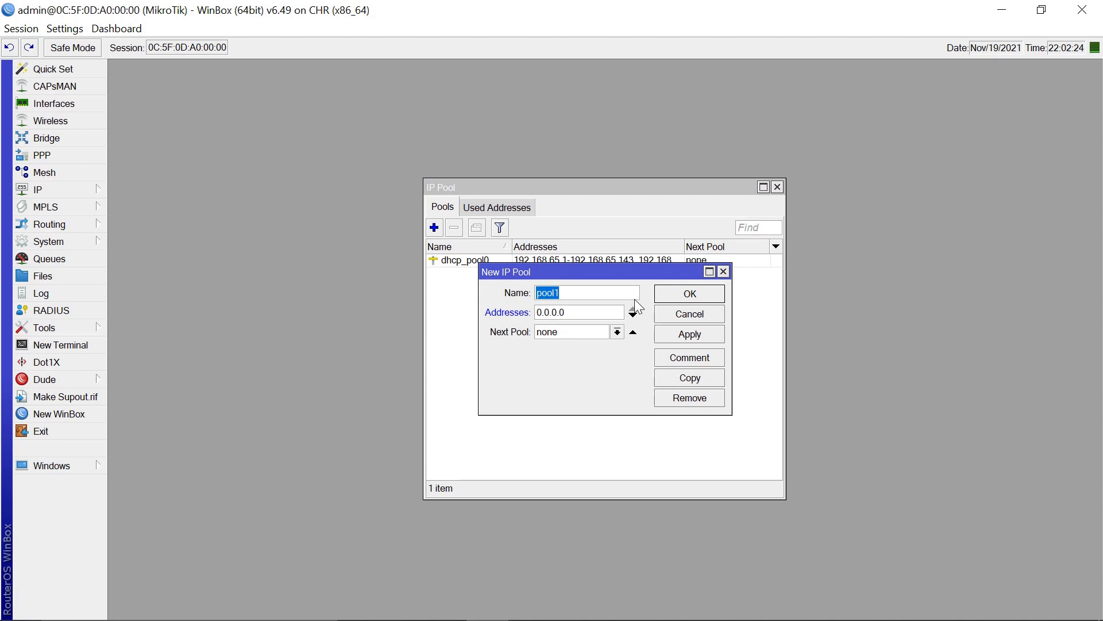
type("CGNAT POOL")
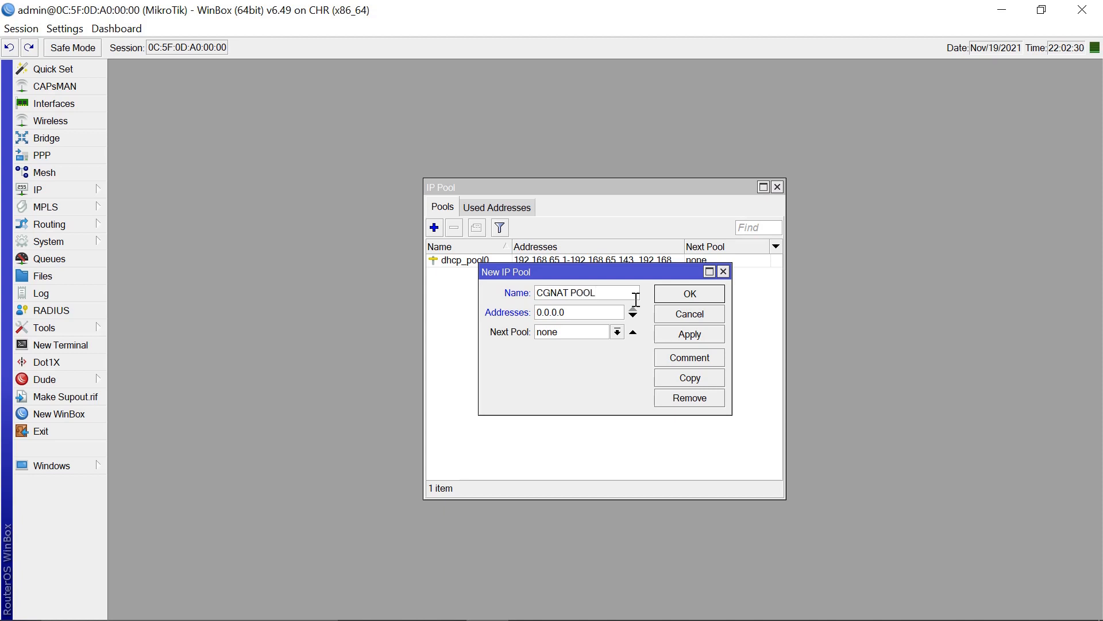
double_click(590, 313)
type("172")
type(".10")
type(".10")
type("2")
type("-172")
type(".10.10")
type(".30")
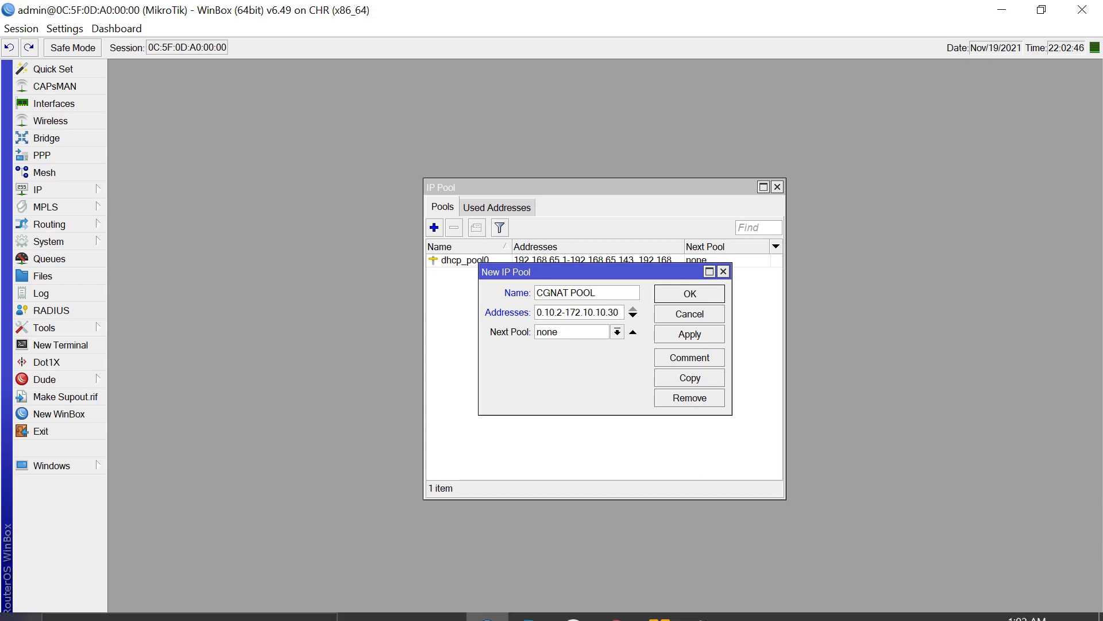
left_click(702, 618)
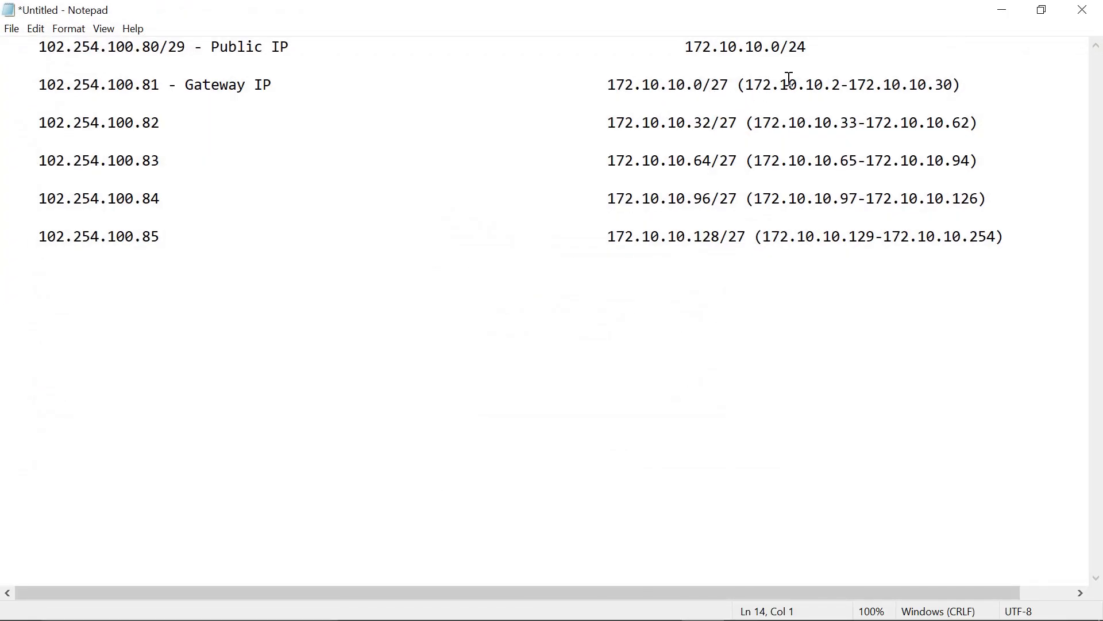
left_click(1003, 10)
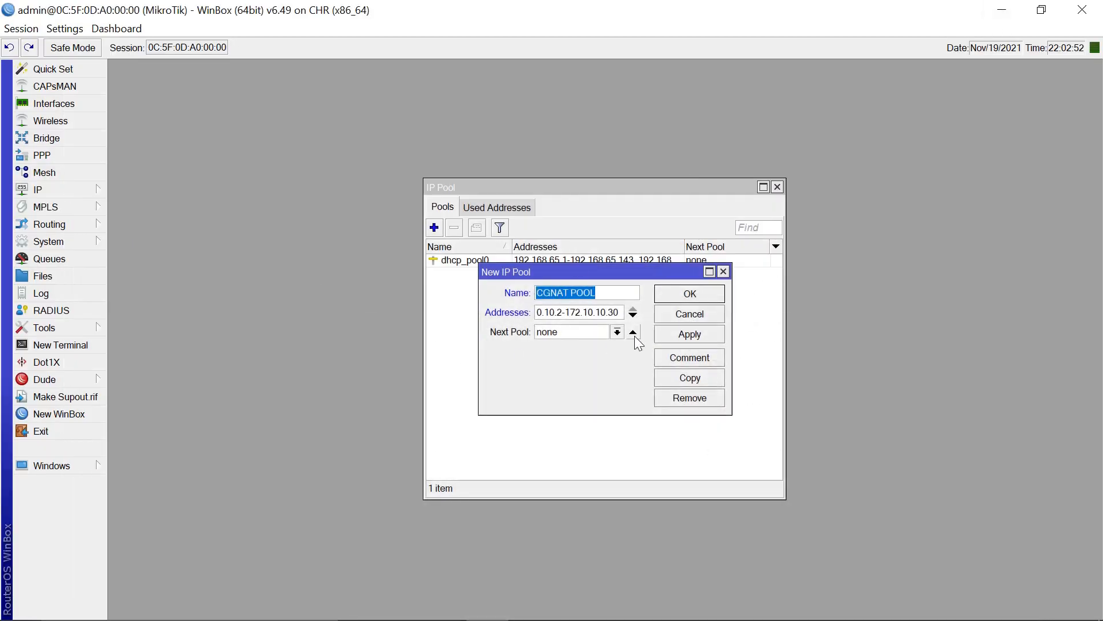
left_click(692, 294)
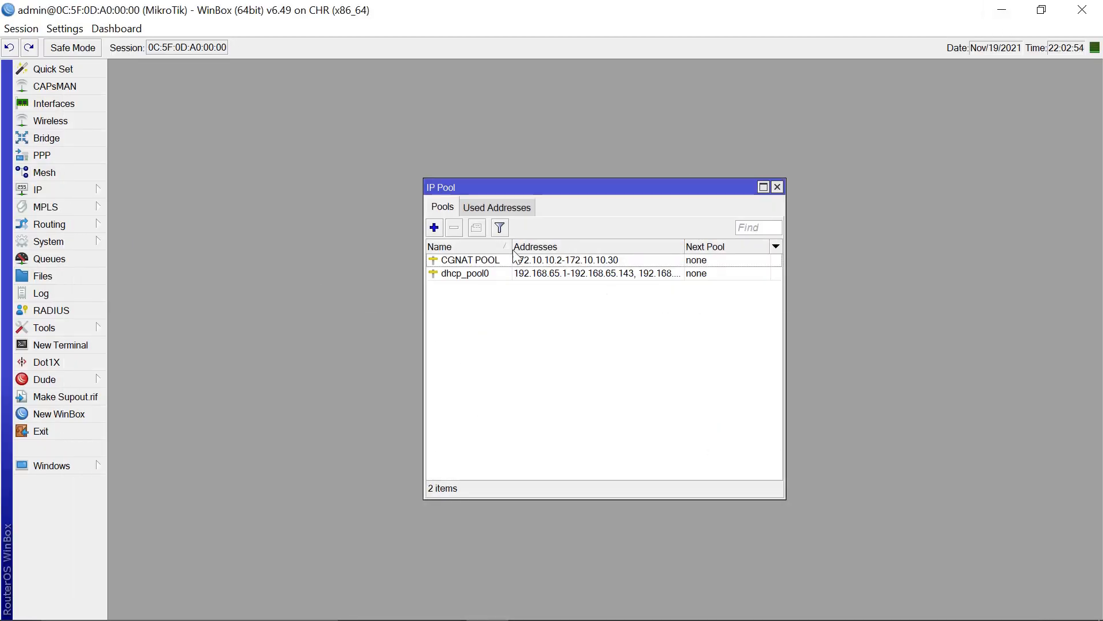
- Create a second IP pool named "CGNAT POOL2" with the address range 172.10.10.33-172.10.10.62 and no next pool
left_click(435, 229)
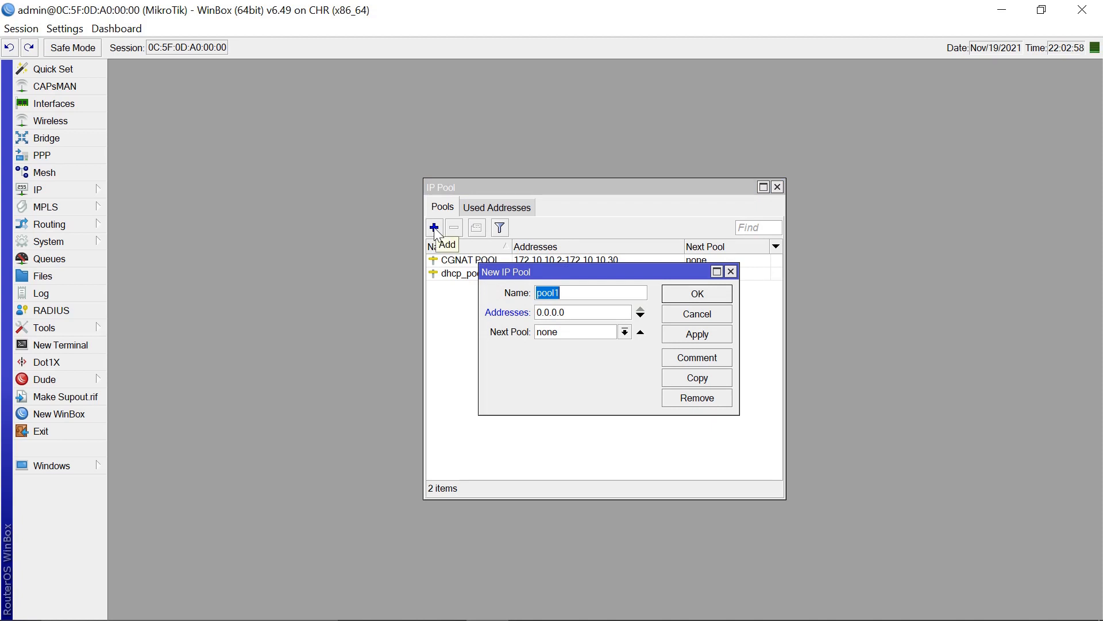
type("CGNAT")
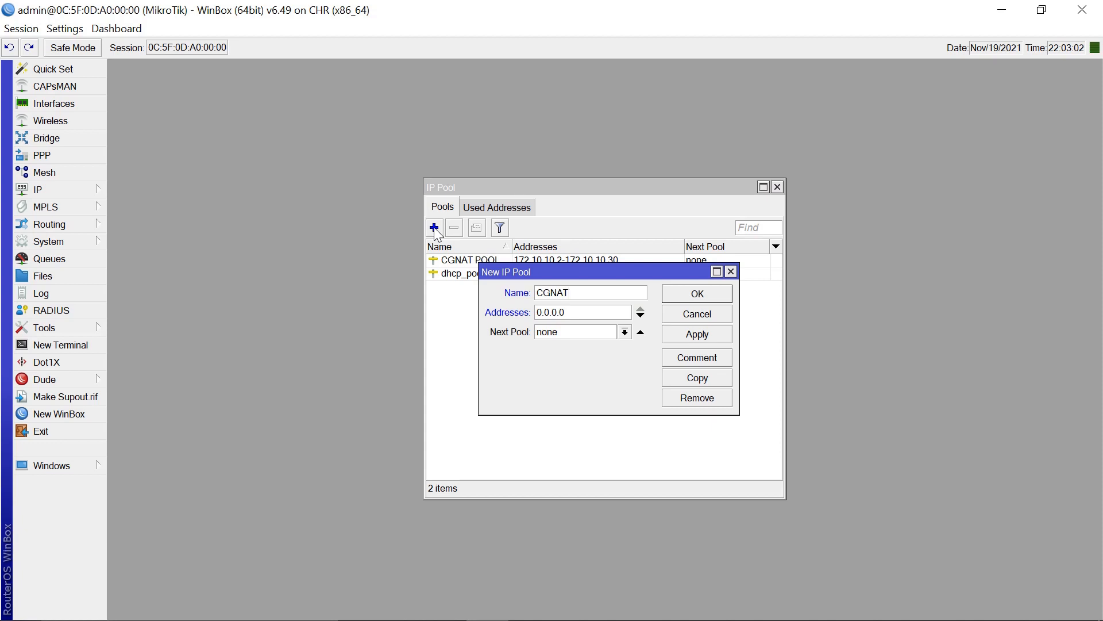
type(" POOL2")
left_click(594, 313)
double_click(594, 317)
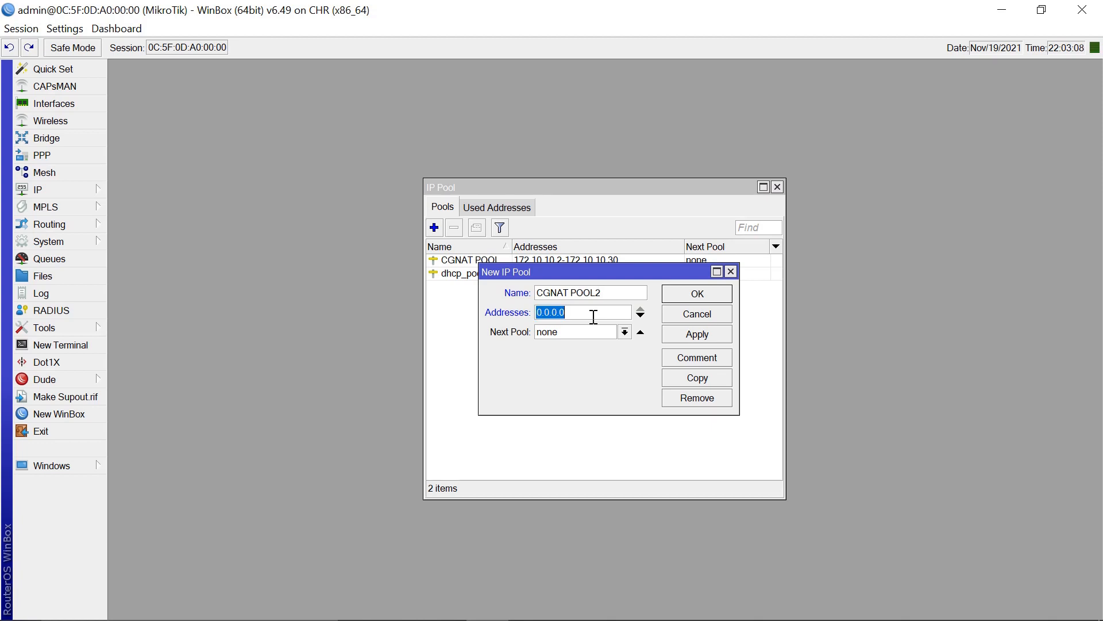
type("172.1")
type("0.1")
type("0")
type(".3")
type("3")
type("-")
type("172")
type(".10")
type(".10")
type(".")
type("62")
left_click(705, 296)
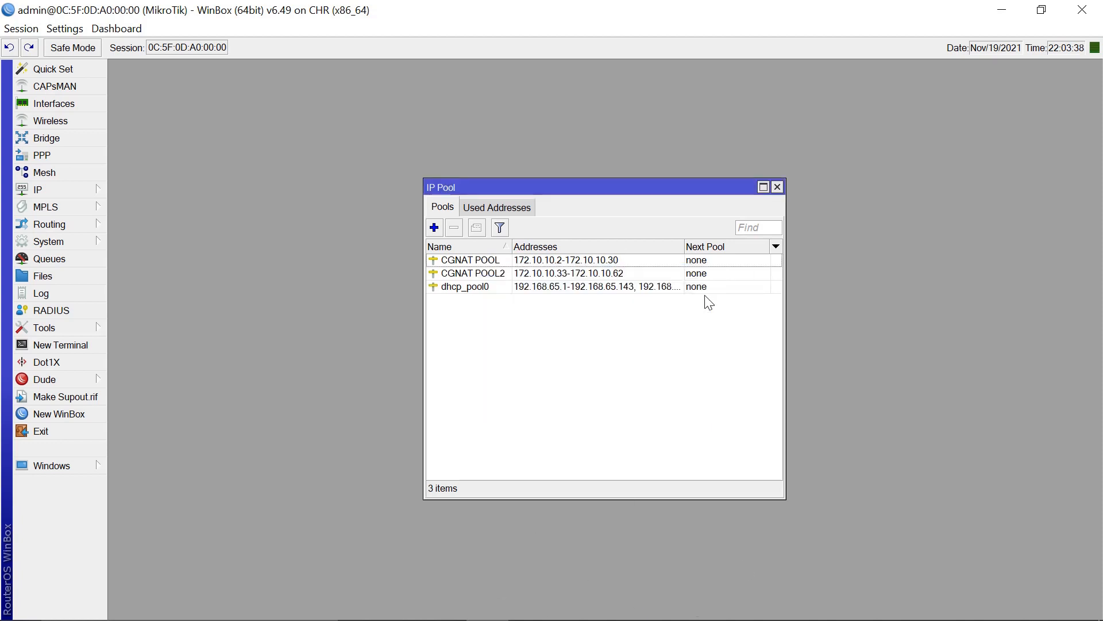
- Create a third IP pool named "CGNAT POOL3" with the address range 172.10.10.65-172.10.10.94 and apply it
left_click(435, 233)
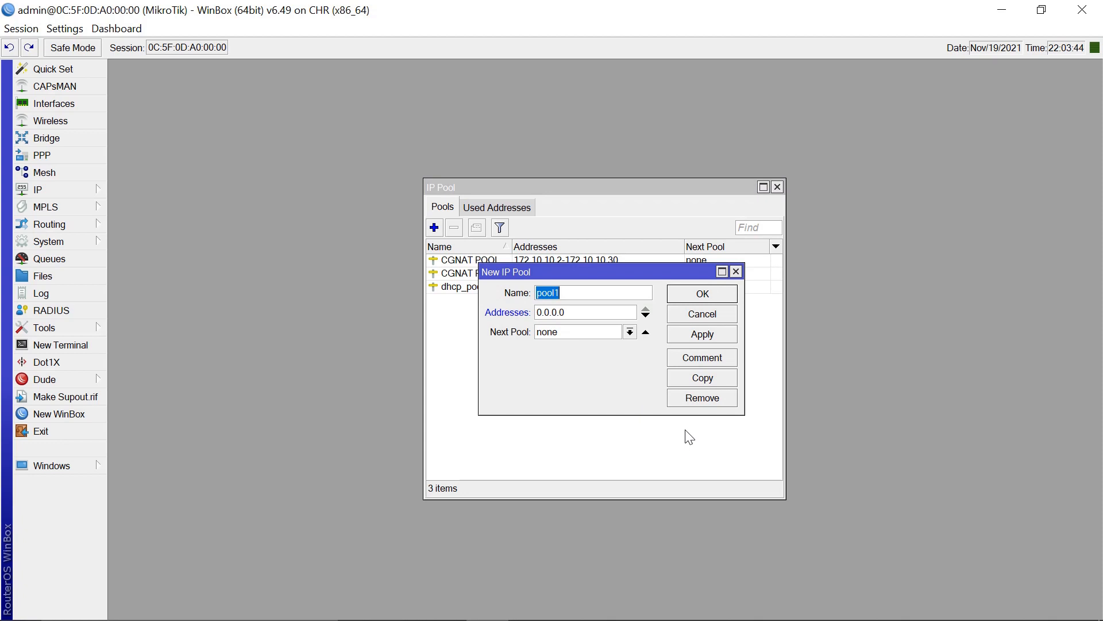
type("CGNAT POOL3")
double_click(590, 311)
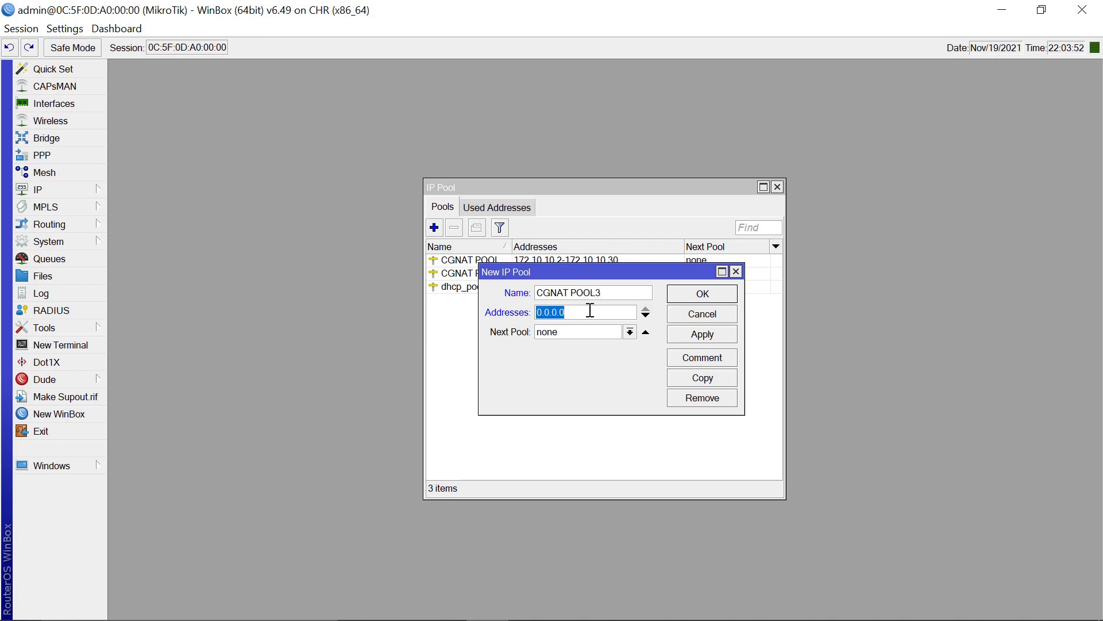
type("172.10.10.65-172.10")
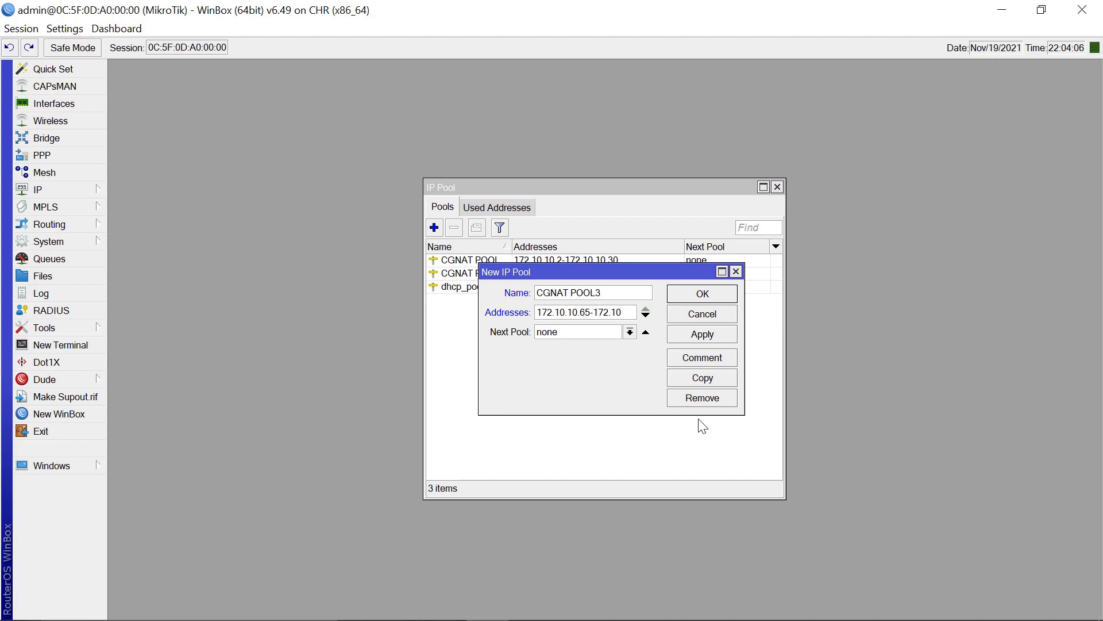
type(".10.94")
left_click(711, 331)
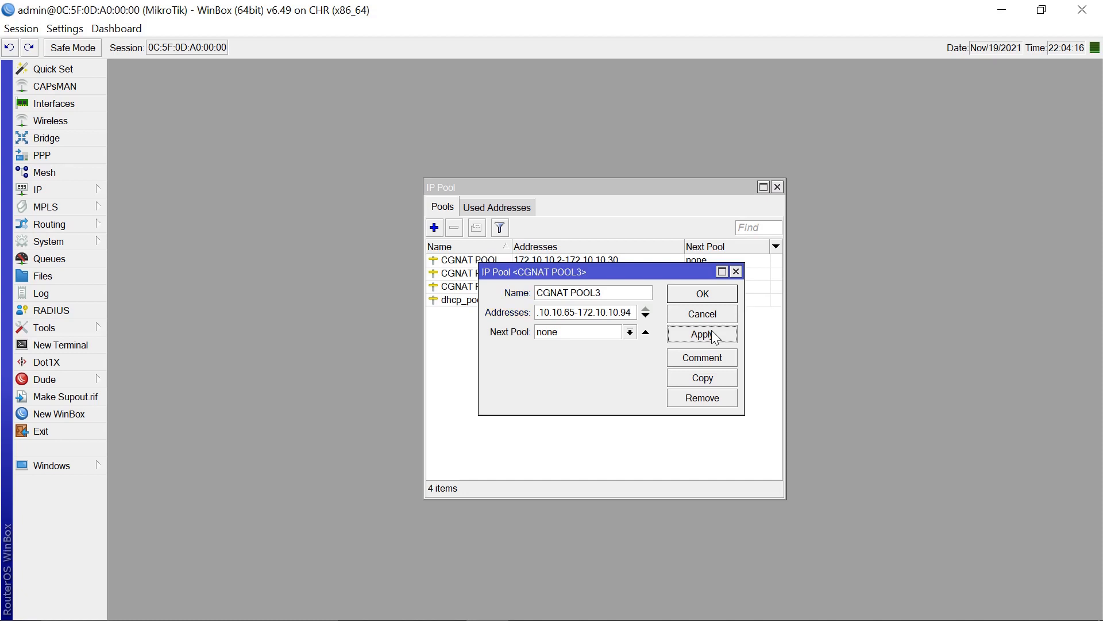
- Copy CGNAT POOL3 to a new pool named "CGNAT POOL4" with addresses 172.10.10.97-172.10.10.126, saving and closing both pool dialogs
left_click(703, 380)
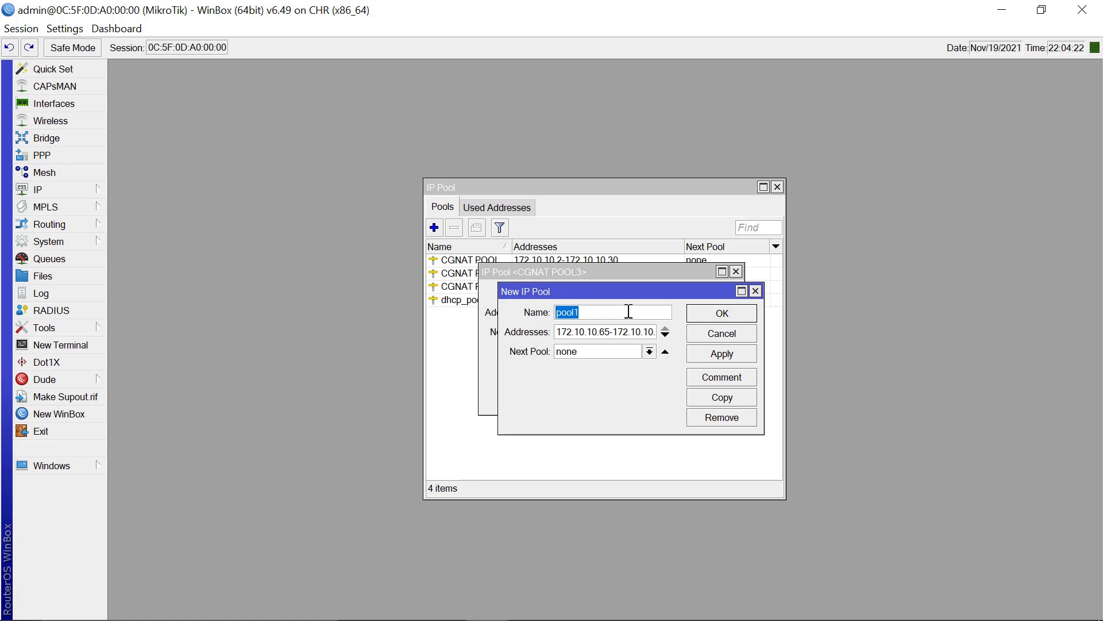
type("CGNAT POOL4")
key("BackSpace")
key("BackSpace")
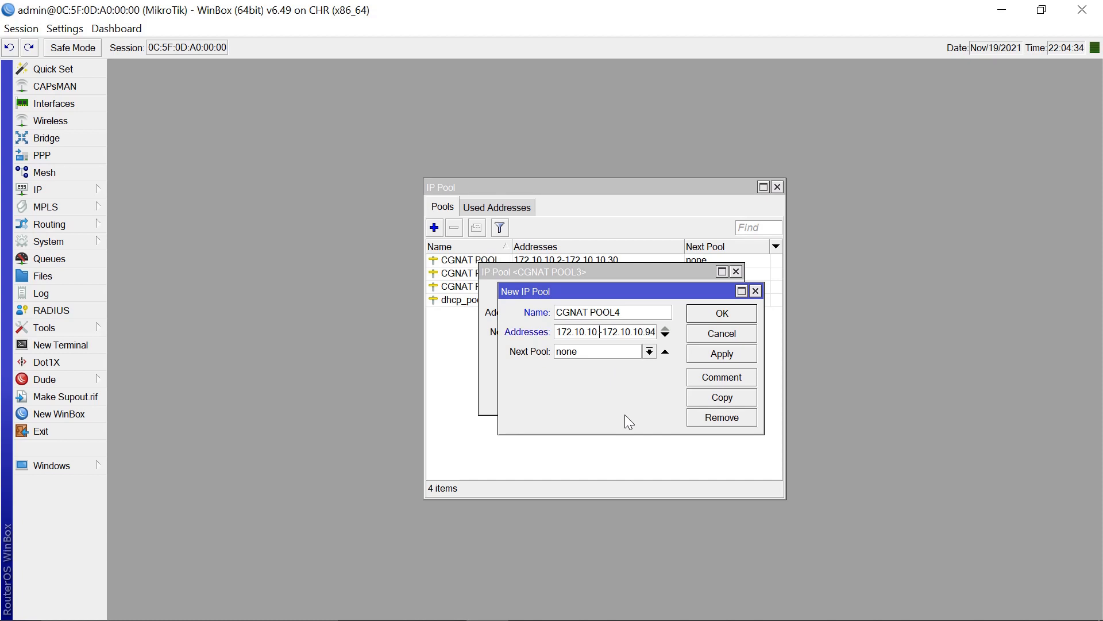
type("97")
key("End")
key("BackSpace")
key("BackSpace")
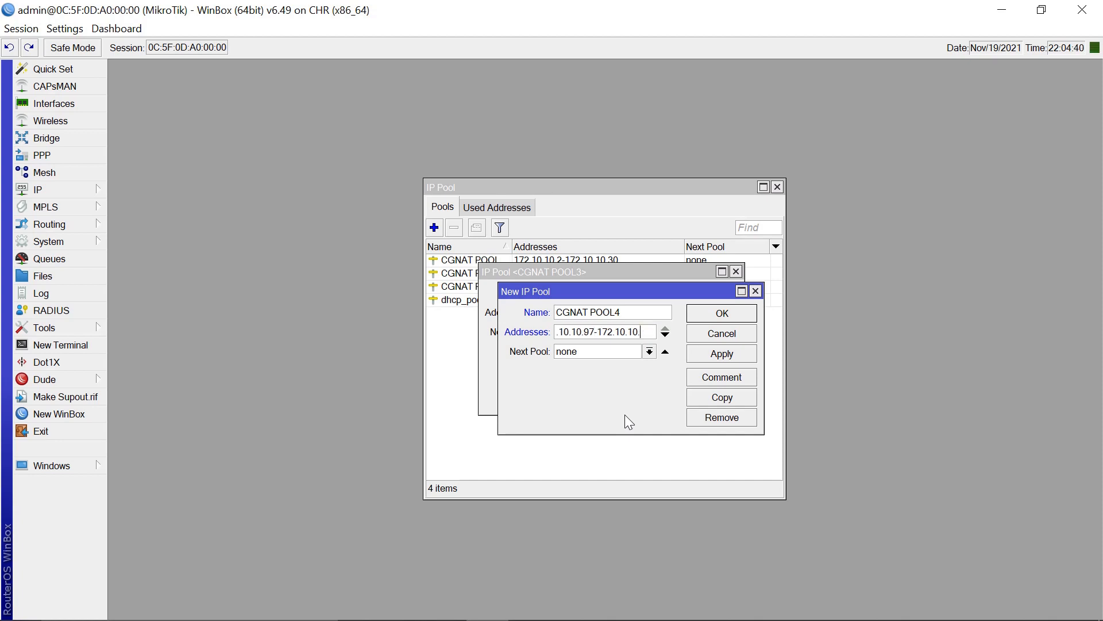
type("126")
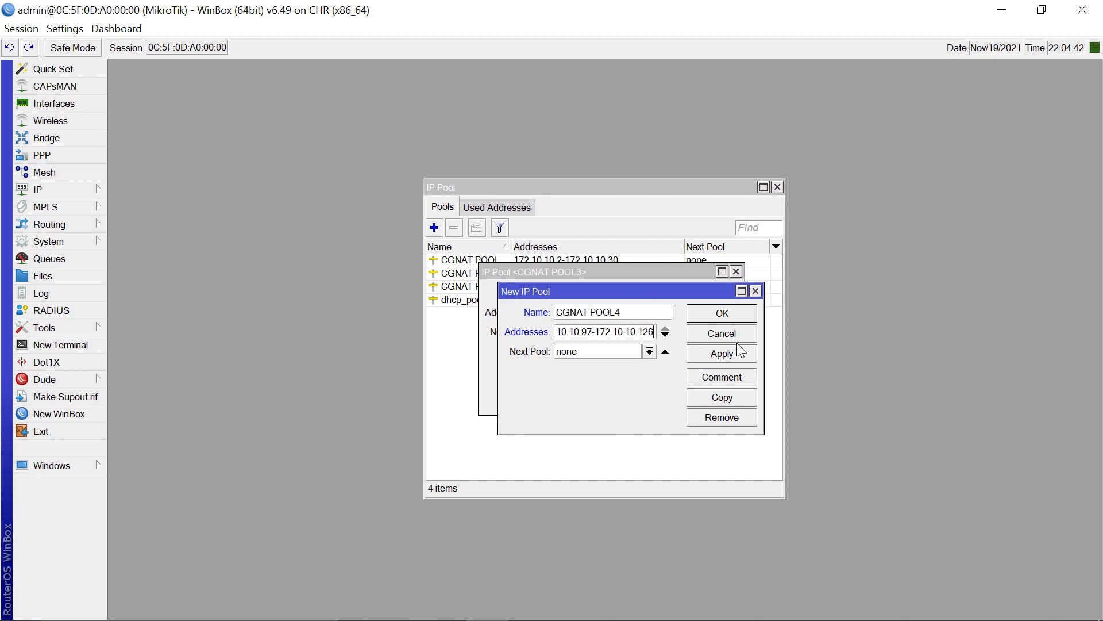
left_click(737, 353)
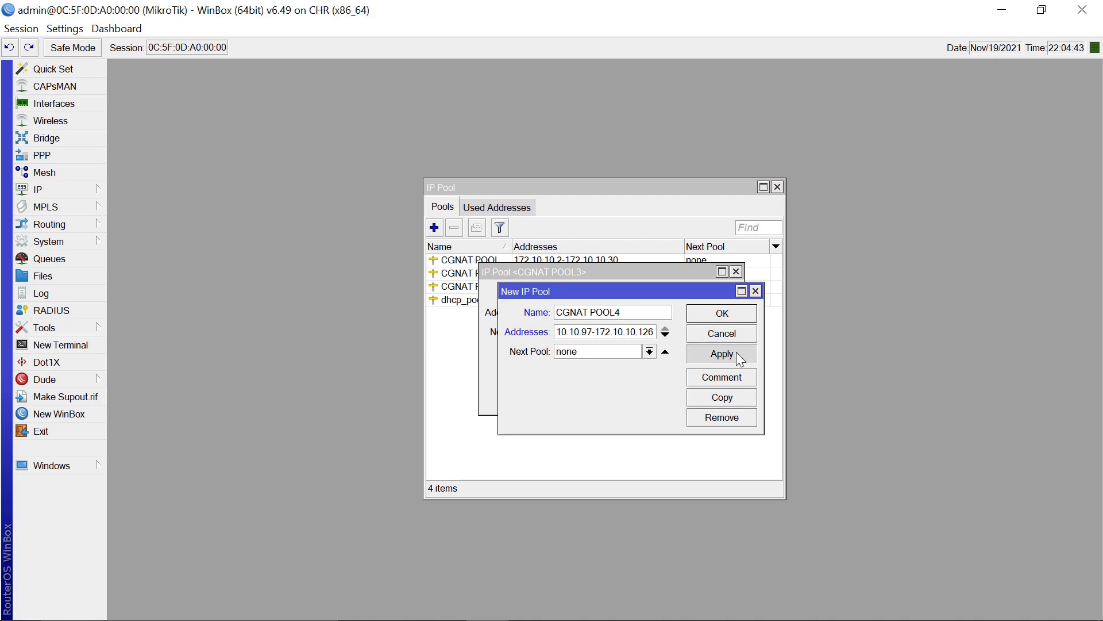
left_click(729, 314)
left_click(704, 300)
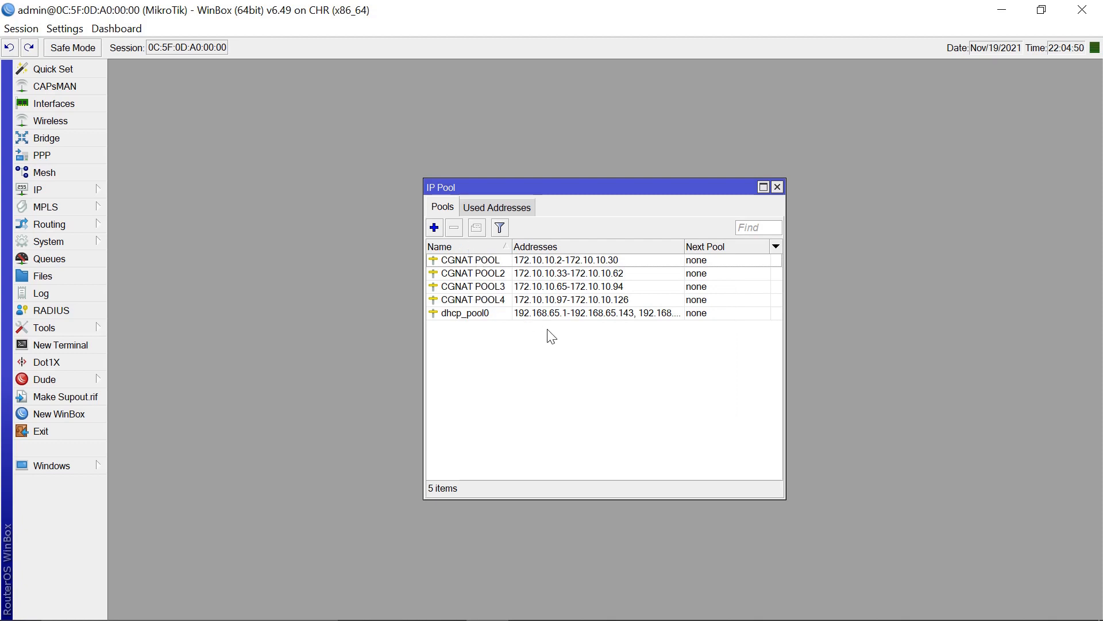
- Create a fifth IP pool named "CGNAT POOL5" with the address range 172.10.10.129-172.10.10.254
left_click(436, 230)
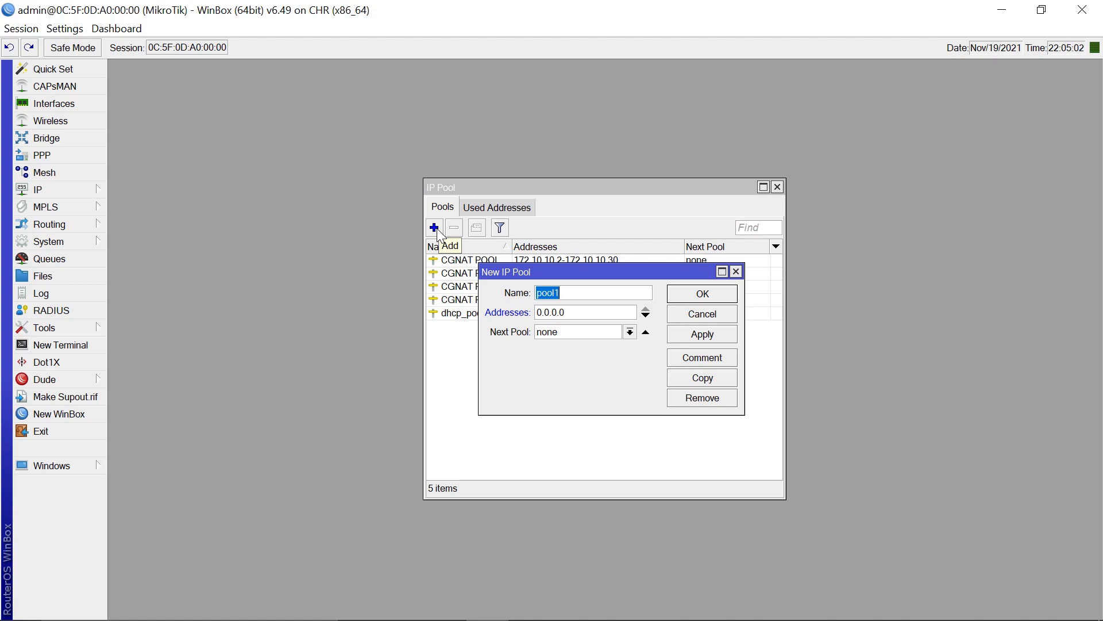
type("CGNAT")
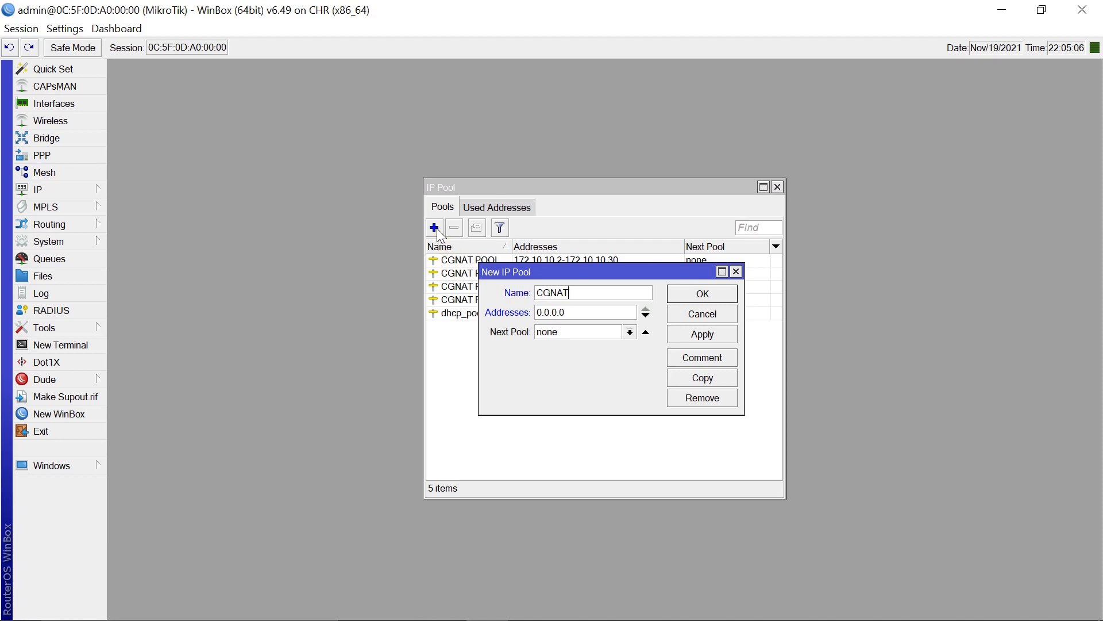
type(" POOL5")
left_click_drag(585, 272, 619, 266)
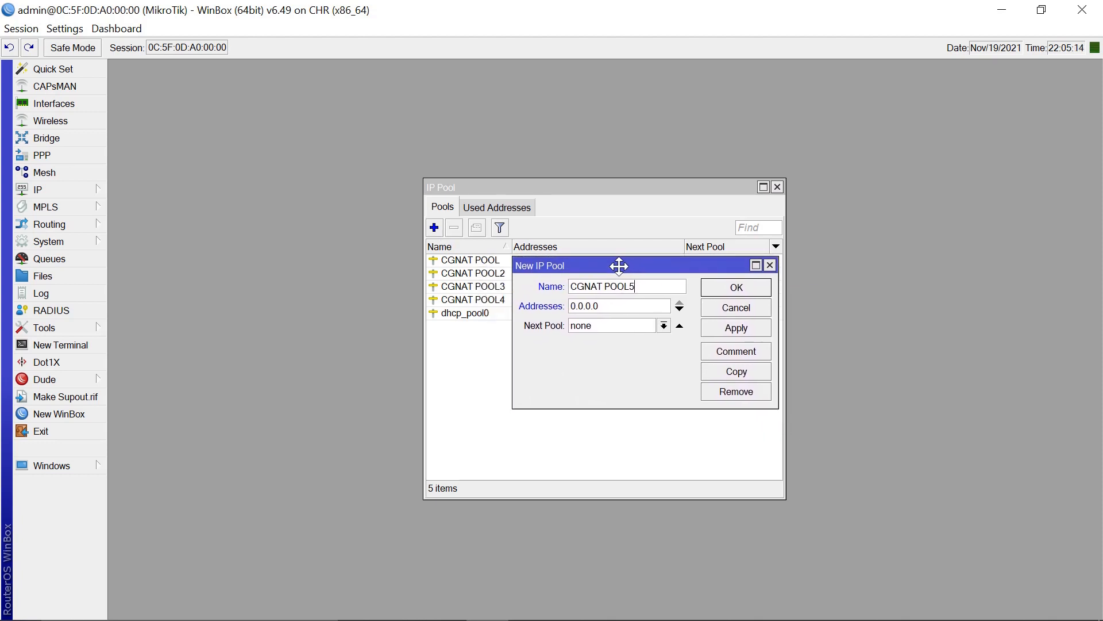
left_click(616, 304)
double_click(616, 303)
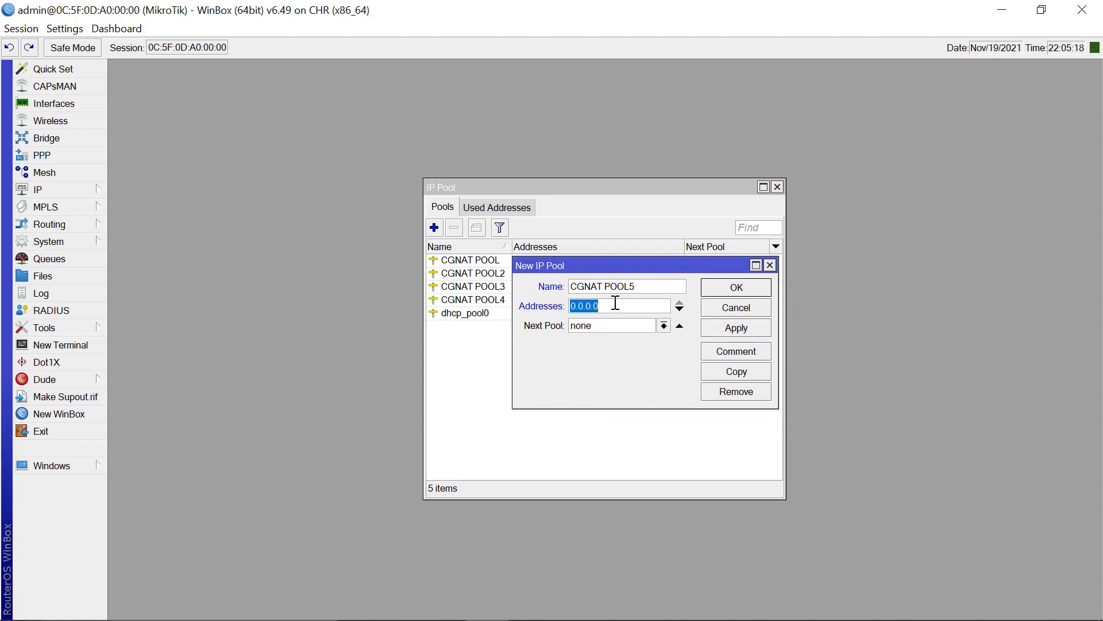
type("172.10.10.129-")
type("172")
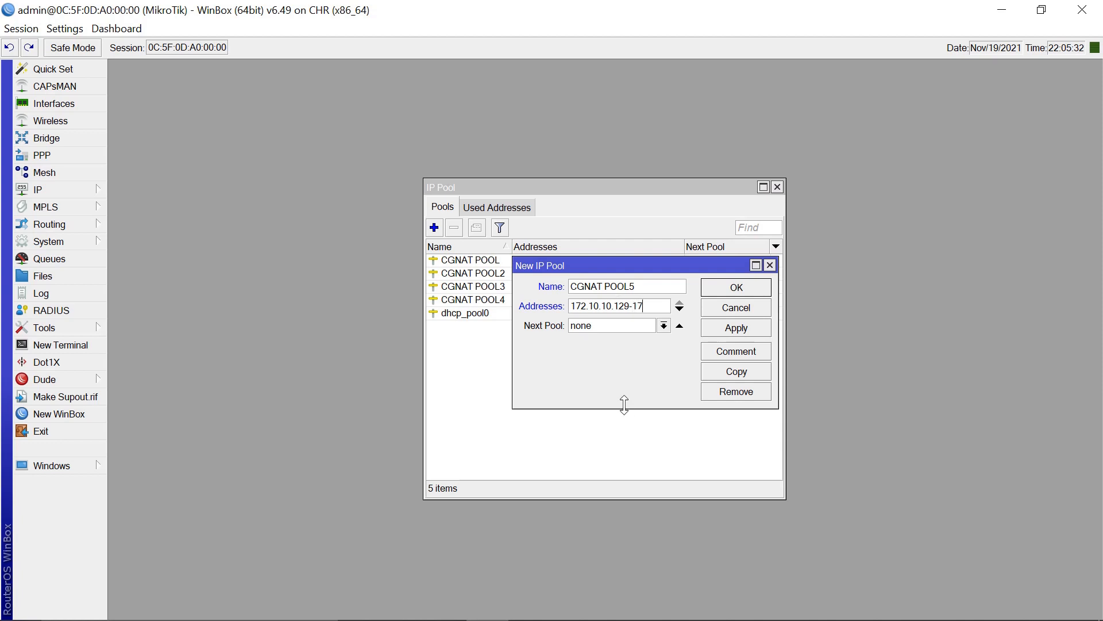
type(".10.10.254")
left_click(745, 287)
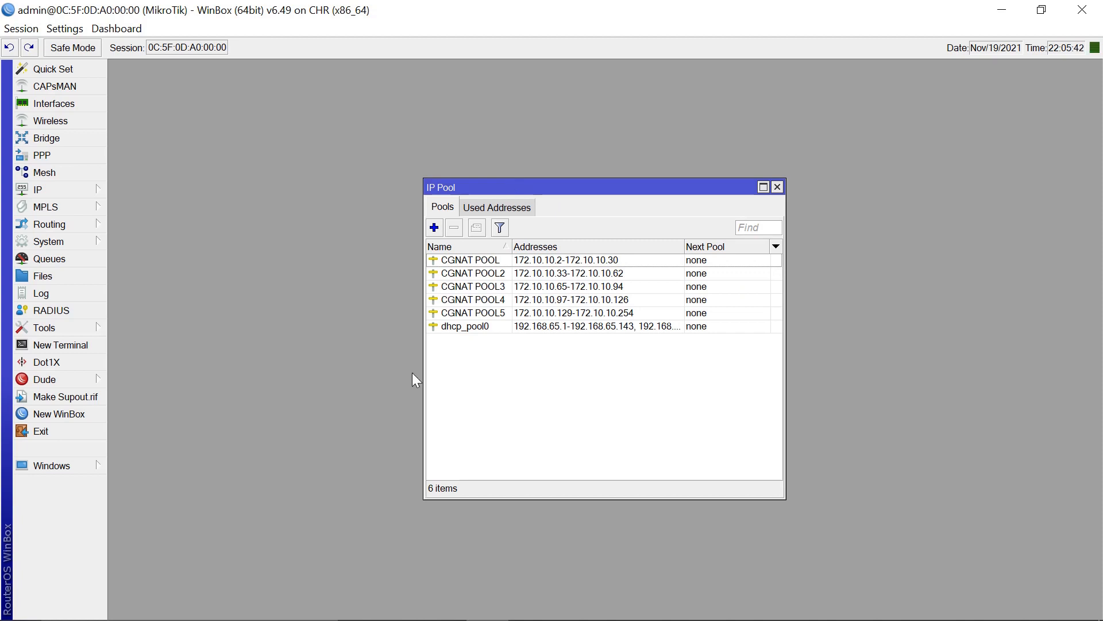
- Widen and reposition the IP pool window, and set CGNAT POOL2 as the next pool of CGNAT POOL
left_click_drag(425, 374, 75, 344)
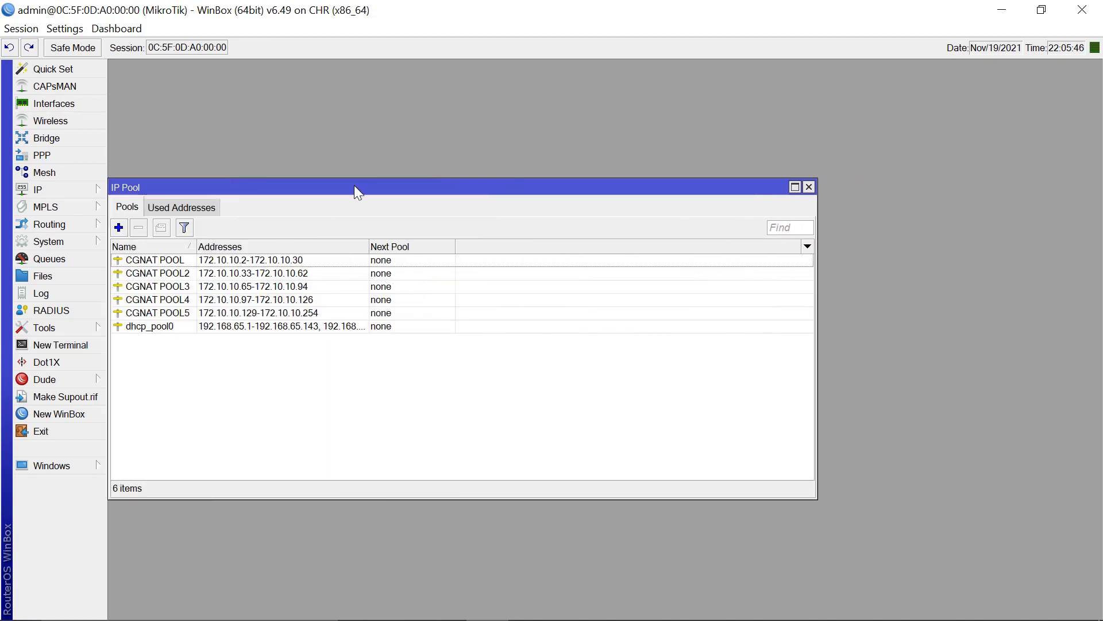
left_click_drag(357, 189, 483, 187)
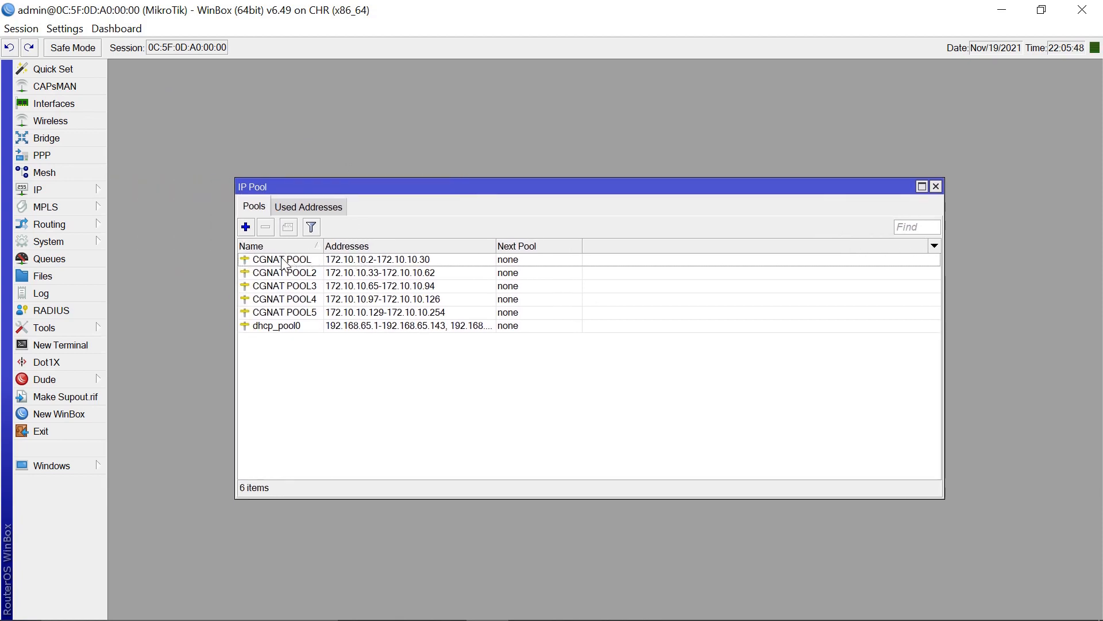
double_click(282, 260)
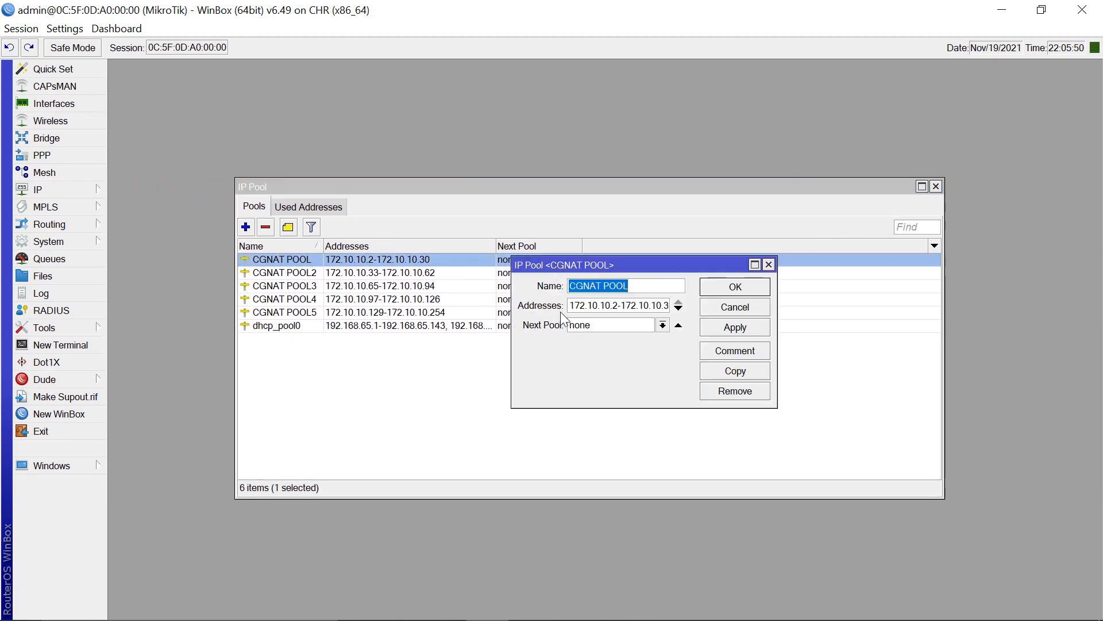
left_click(664, 325)
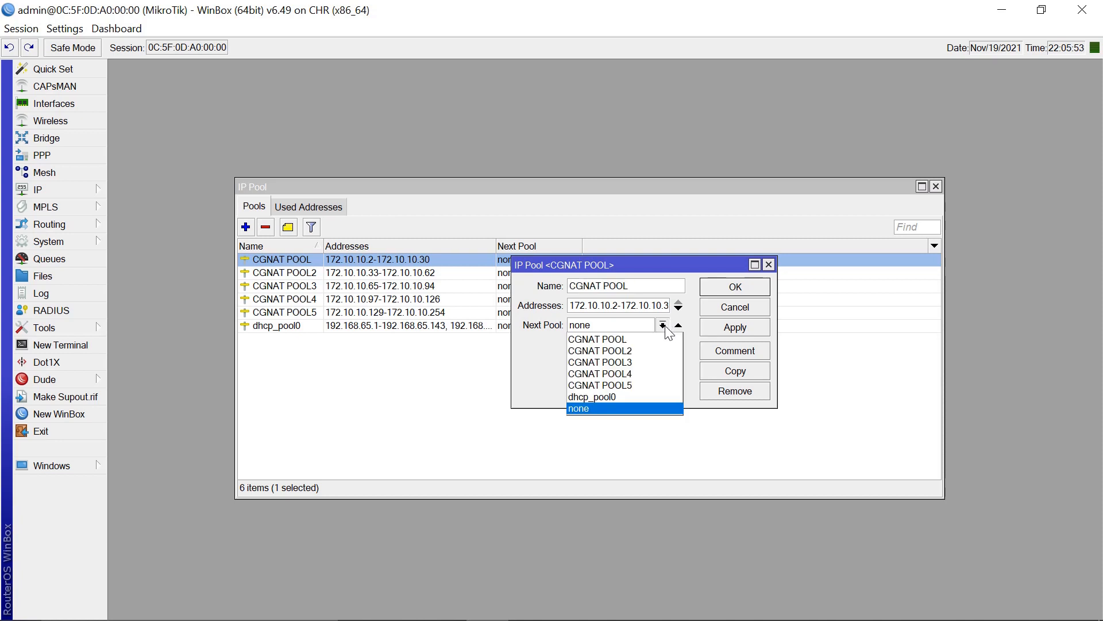
left_click(630, 352)
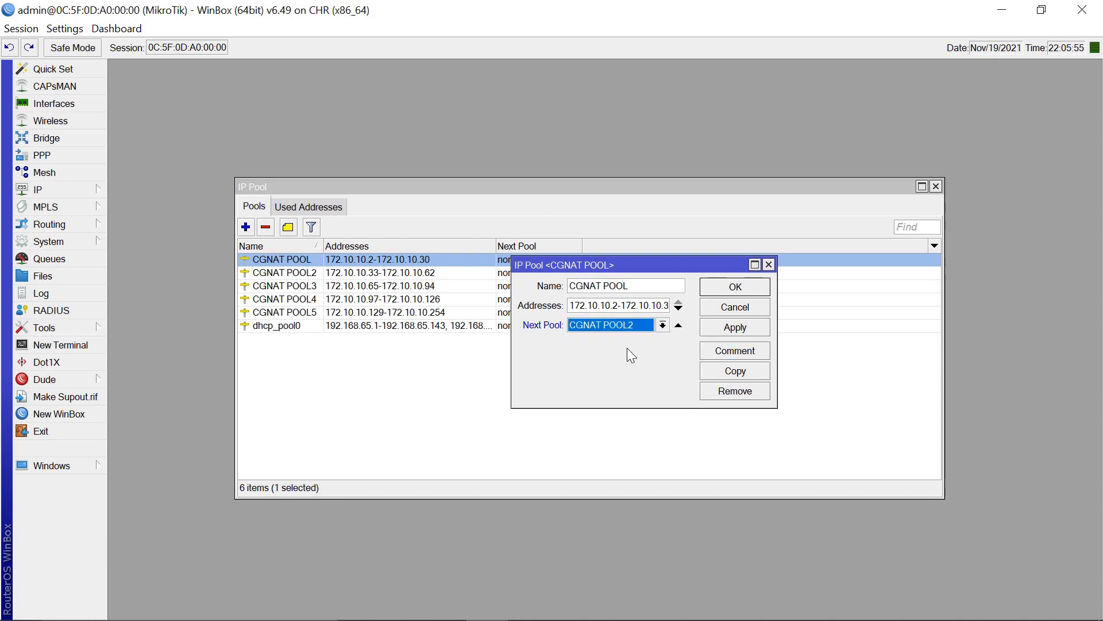
left_click(741, 289)
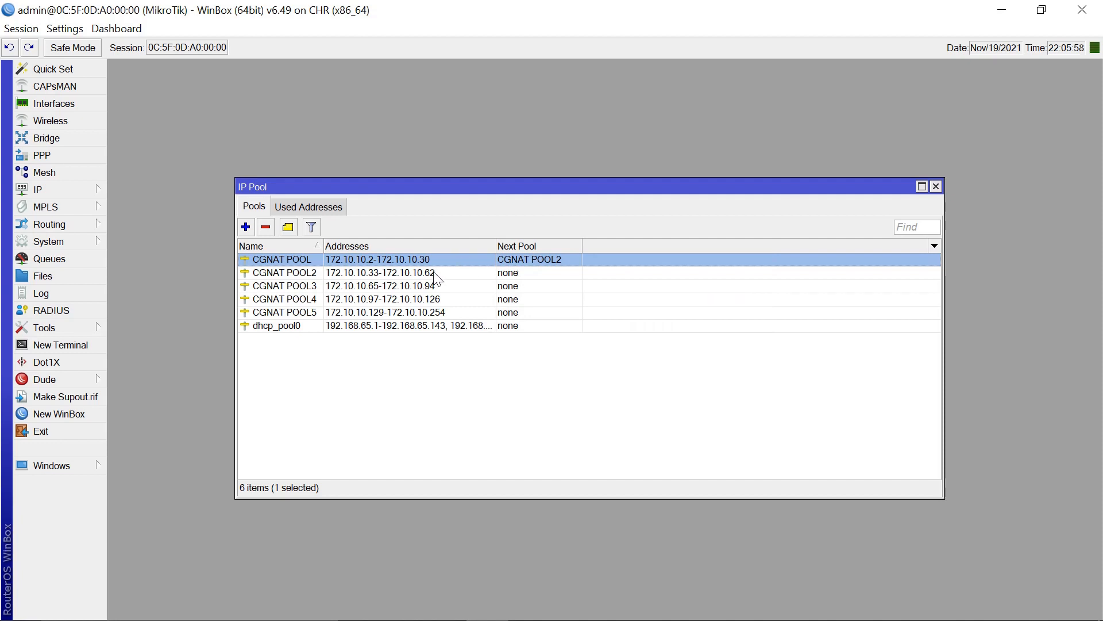
- Set CGNAT POOL3 as the next pool of CGNAT POOL2 and save the pool
double_click(435, 273)
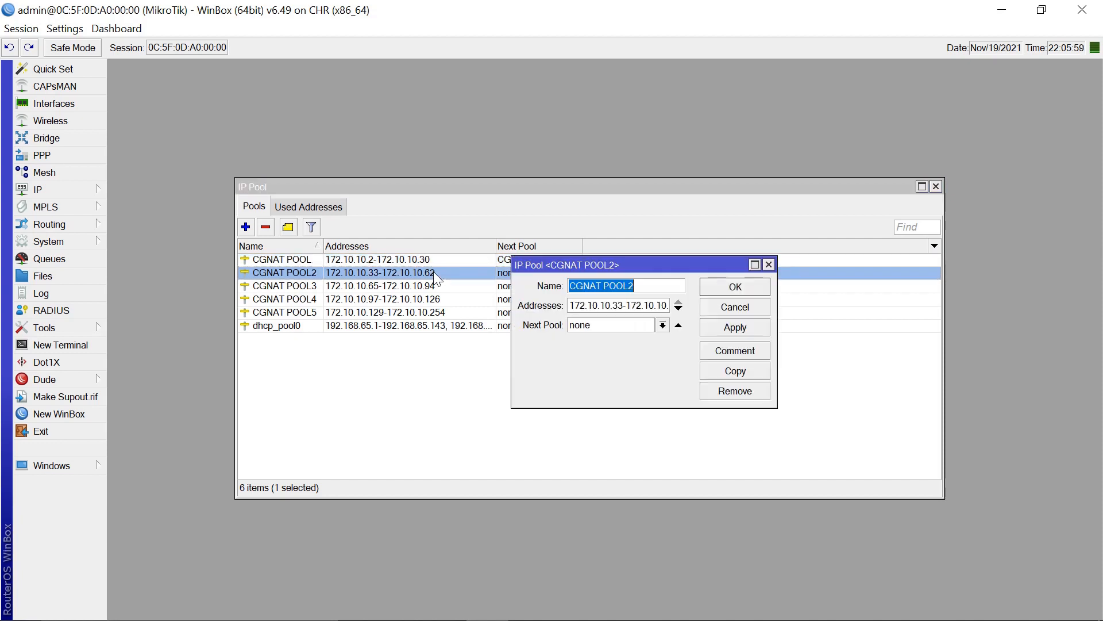
left_click(663, 325)
left_click(632, 363)
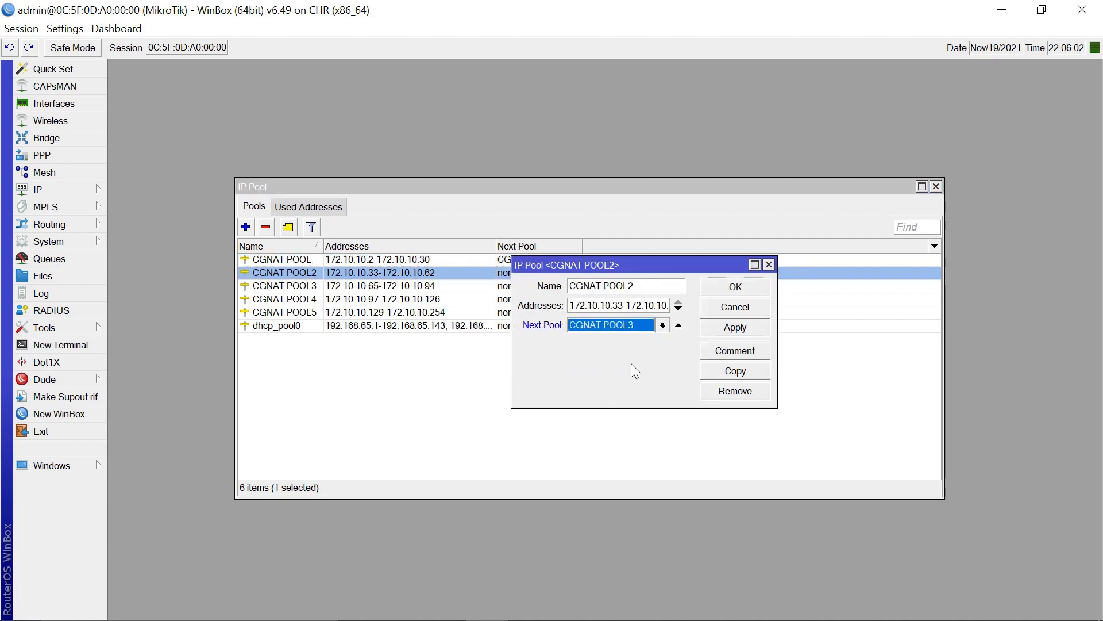
left_click(735, 286)
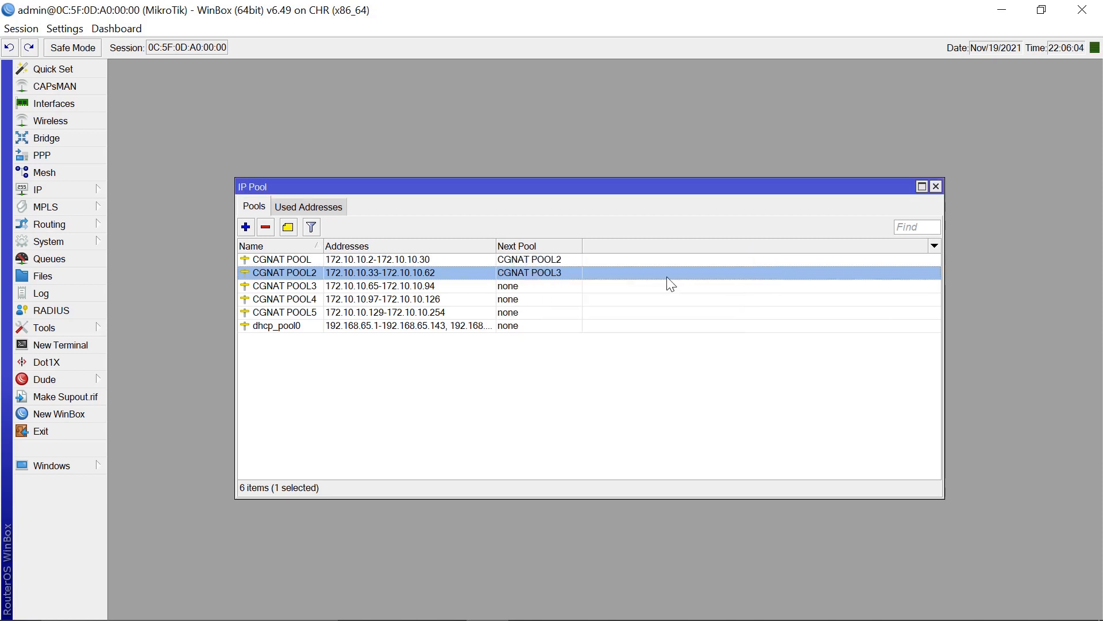
- Set CGNAT POOL4 as the next pool of CGNAT POOL3 and save the pool
double_click(413, 288)
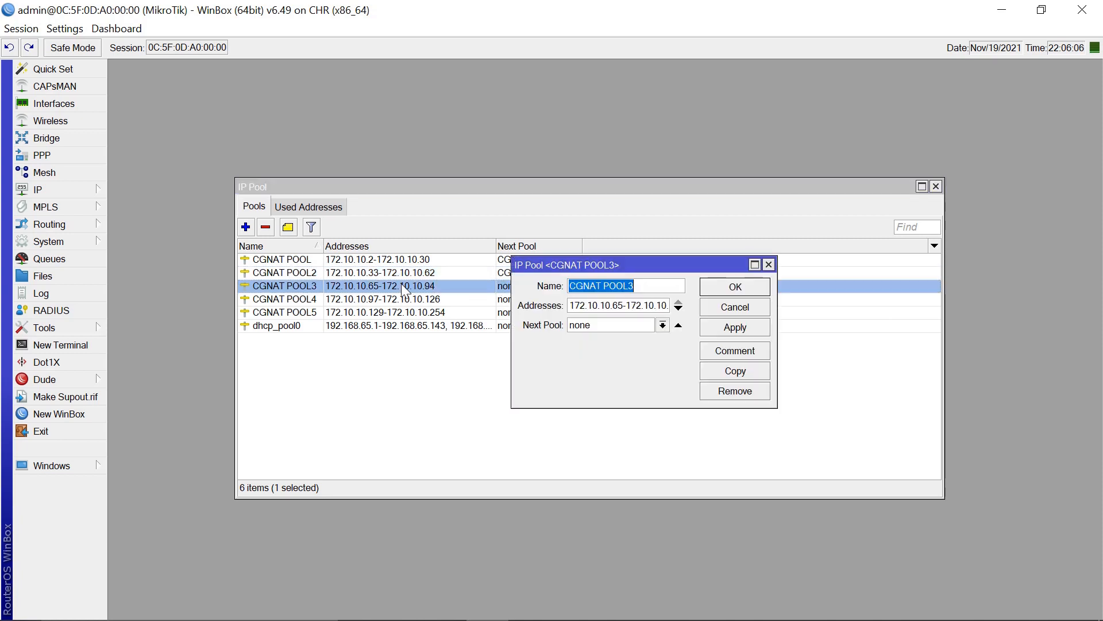
left_click(662, 326)
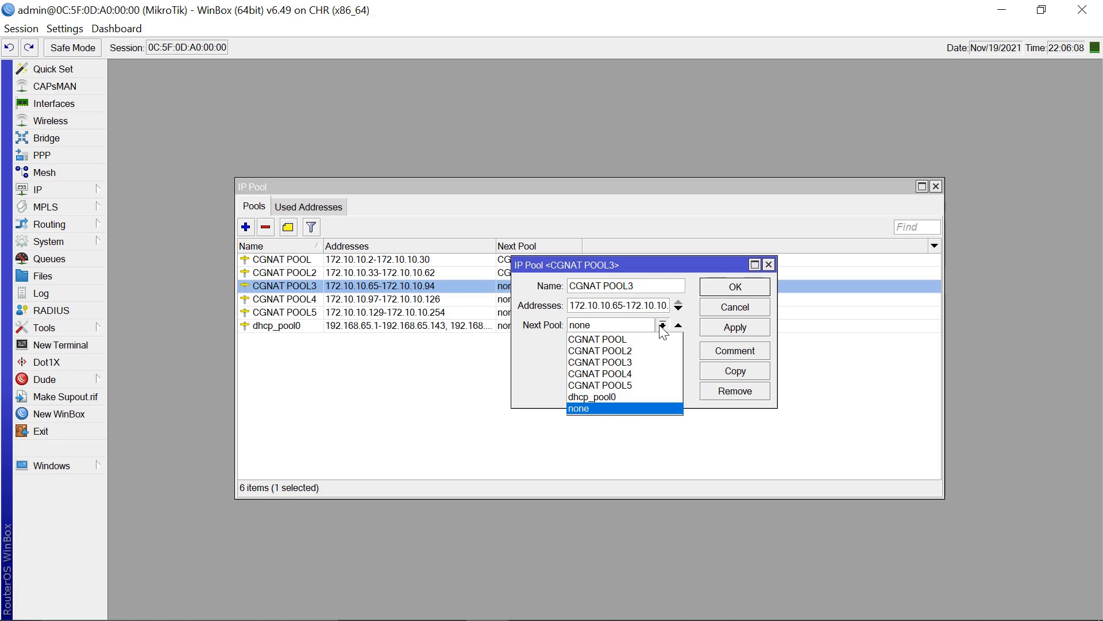
left_click(648, 374)
left_click(750, 287)
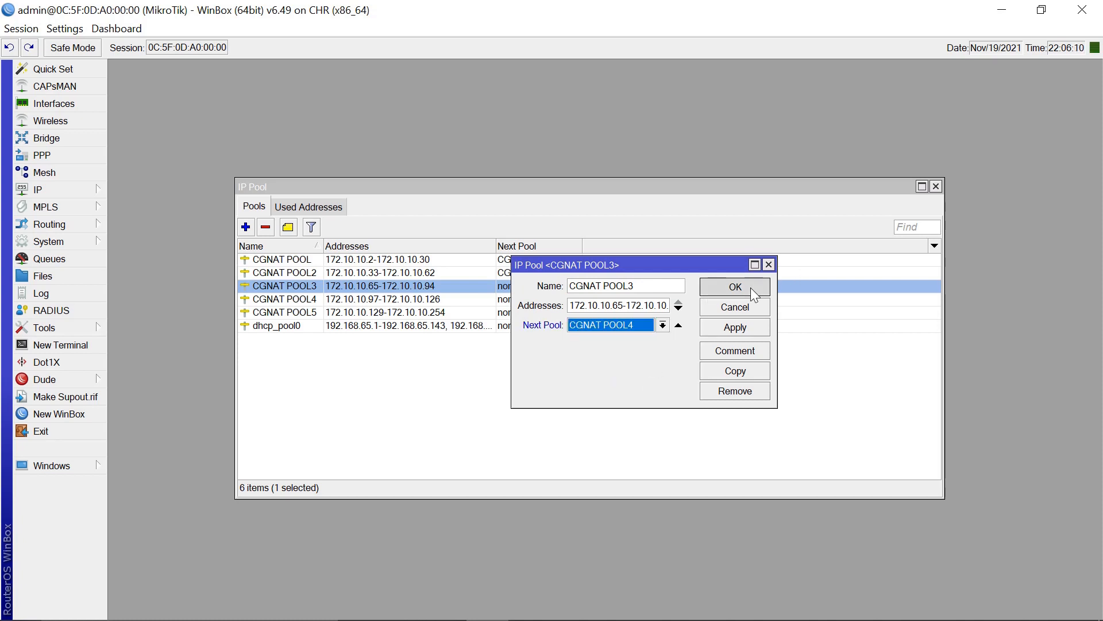
- Set CGNAT POOL5 as the next pool of CGNAT POOL4, save it, and close the IP pool window
double_click(398, 304)
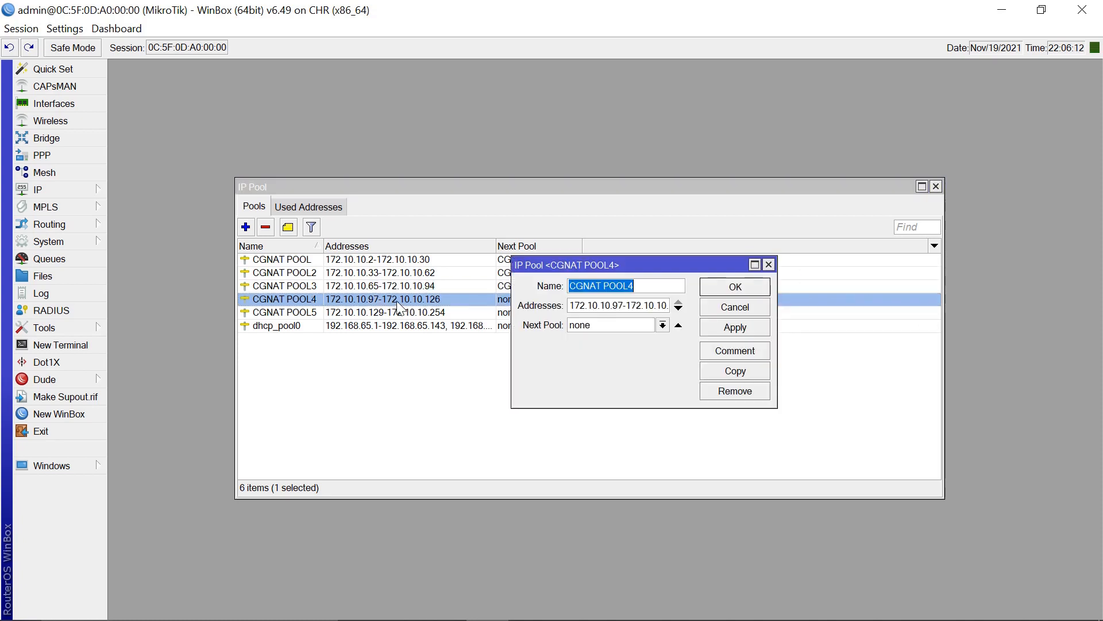
left_click(662, 326)
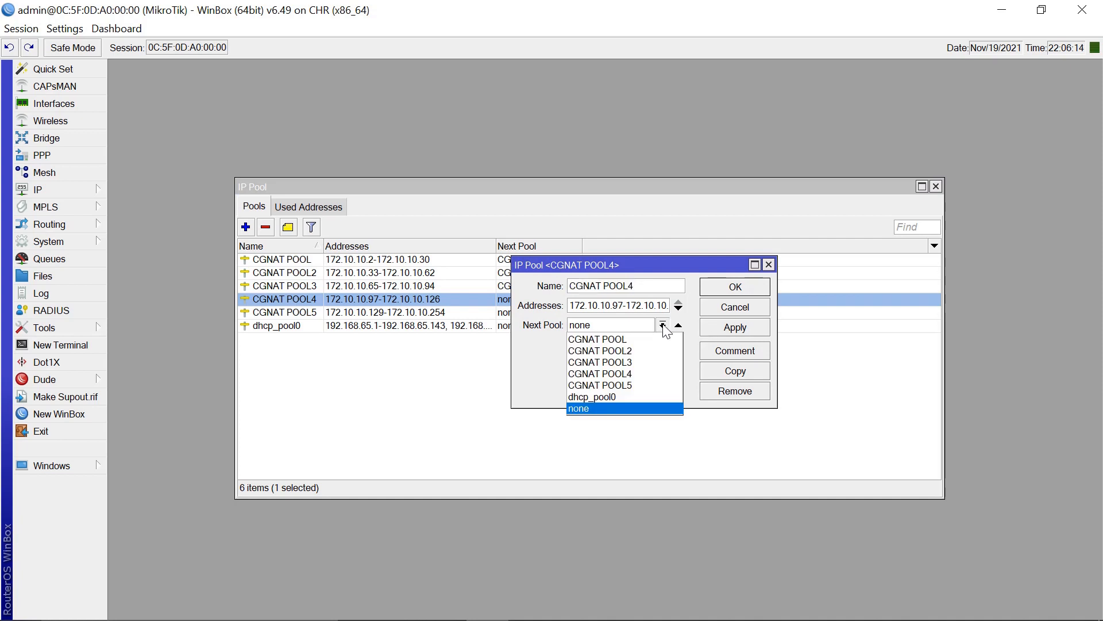
left_click(608, 381)
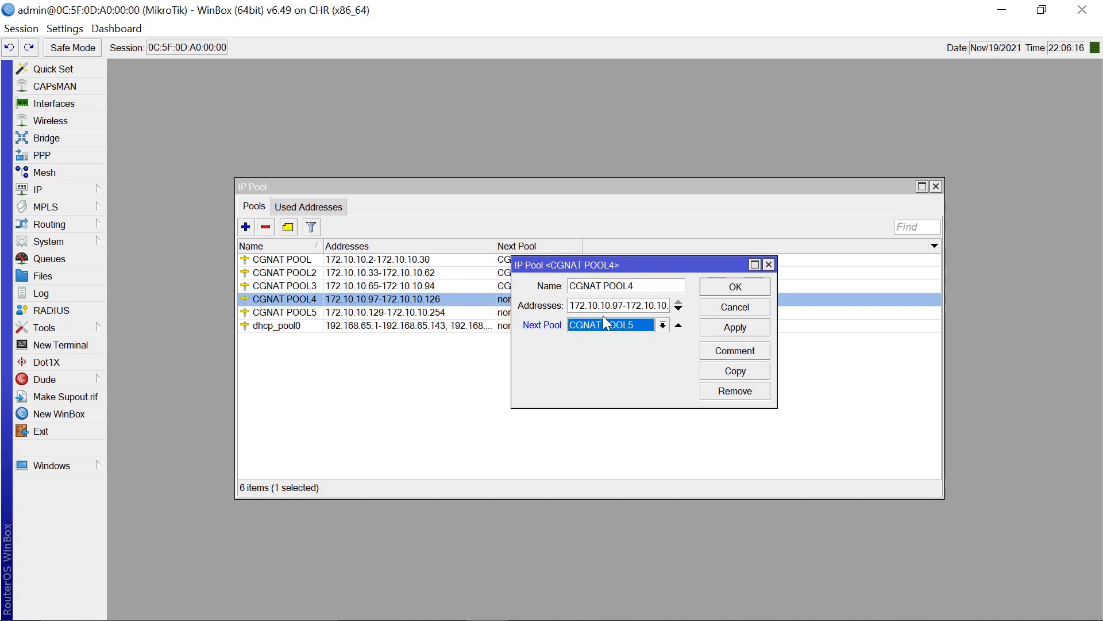
left_click(735, 287)
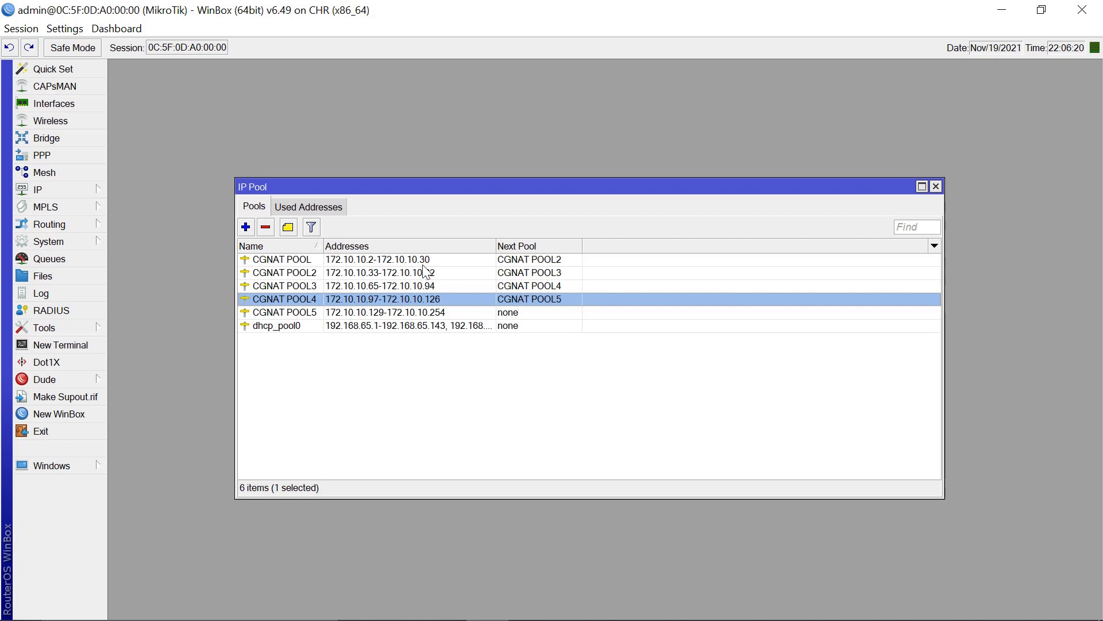
left_click(935, 187)
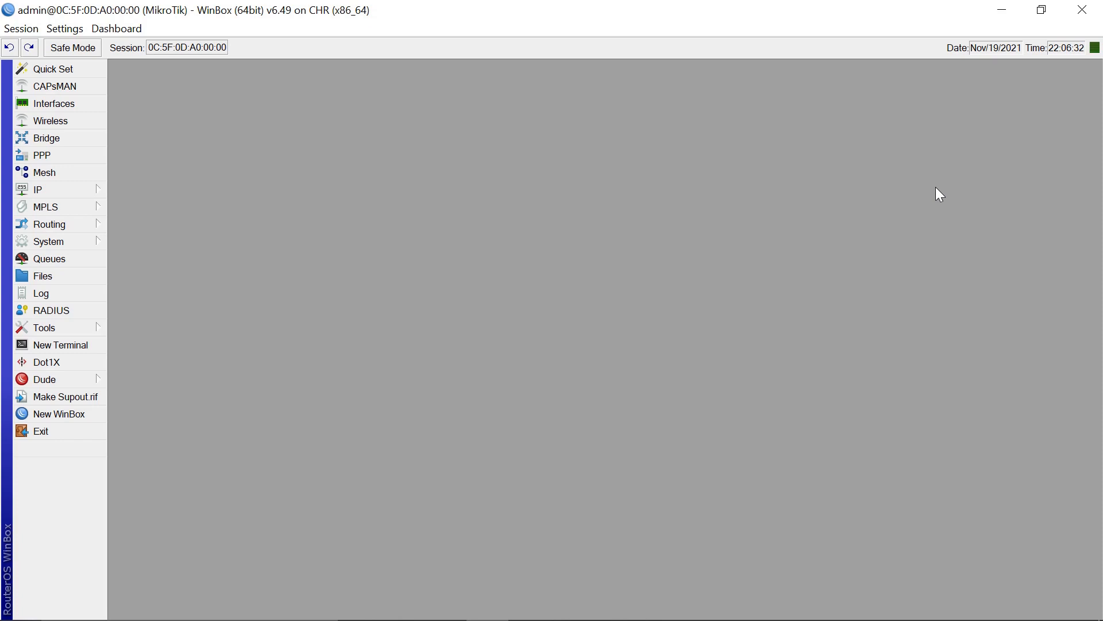
- Add a DHCP server network for 172.10.10.0/24 with gateway 172.10.10.1 and DNS server 172.10.10.1
left_click(55, 188)
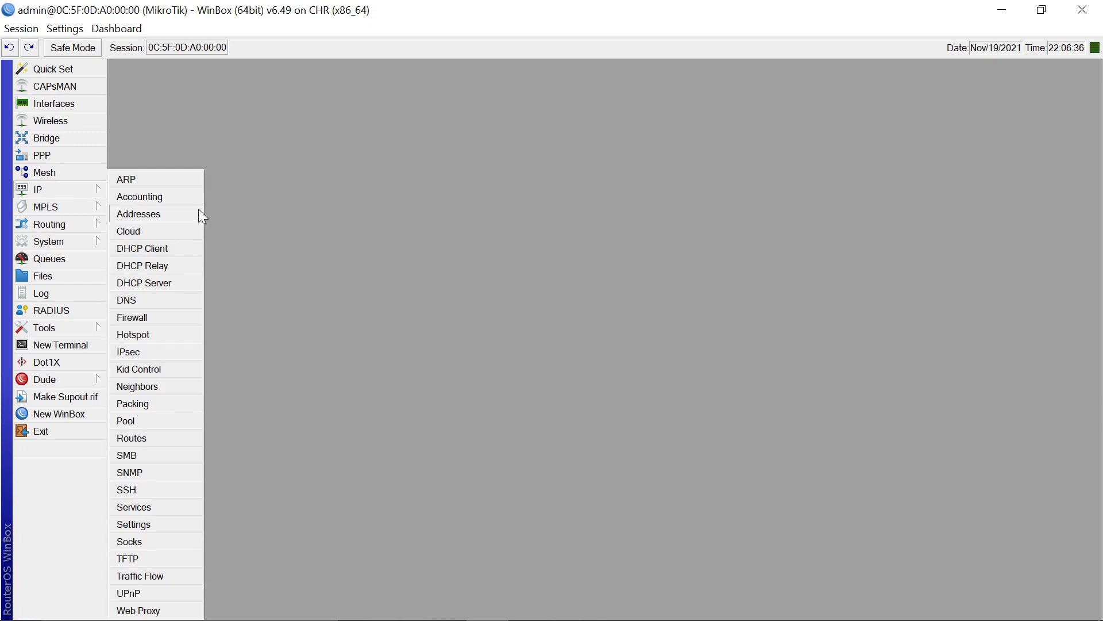
left_click(144, 284)
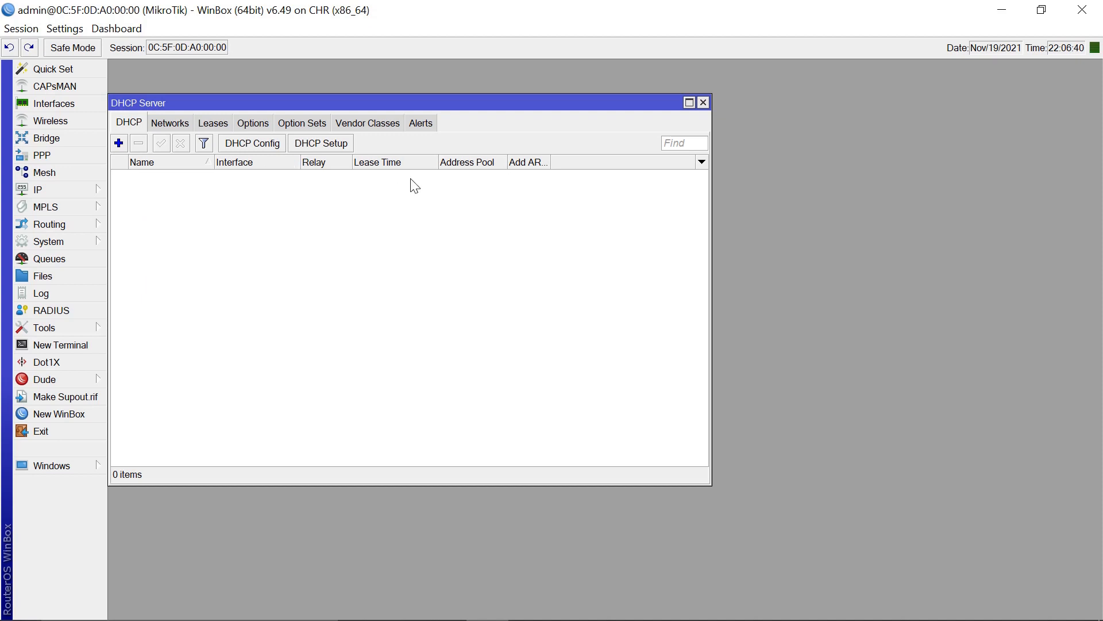
left_click(166, 127)
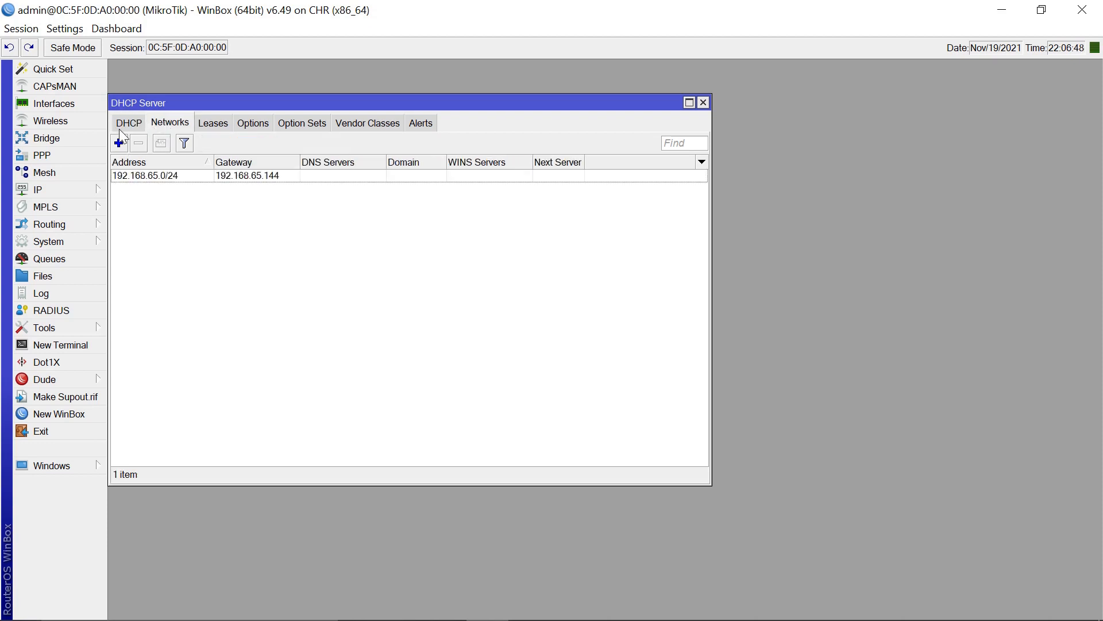
left_click(119, 143)
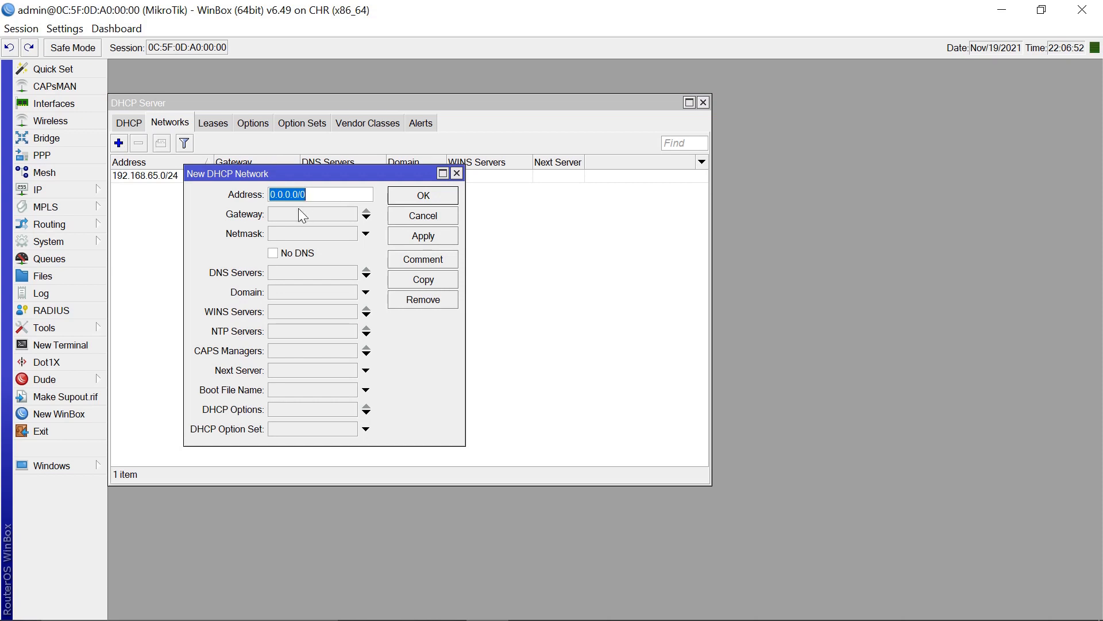
type("172.10.10.0/24")
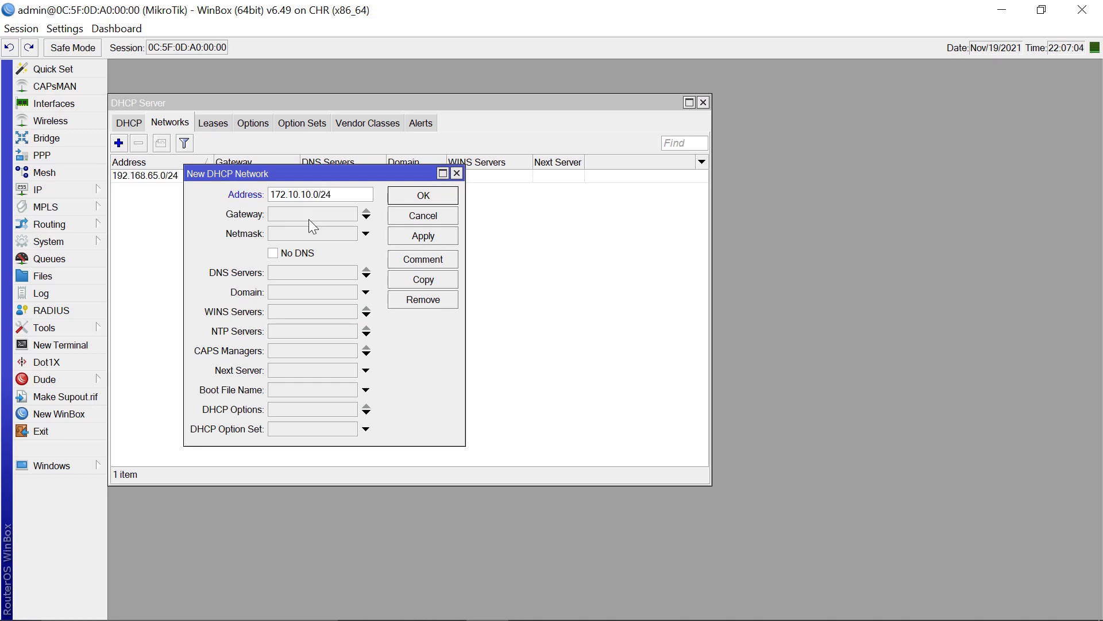
left_click(306, 215)
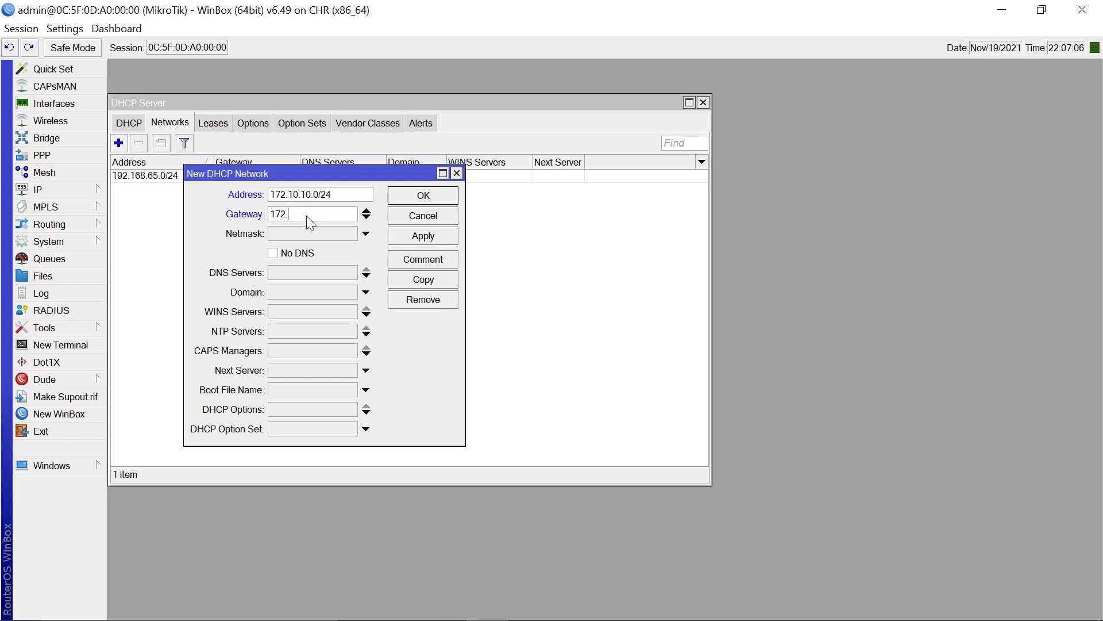
type("172.10.10.1")
left_click(305, 271)
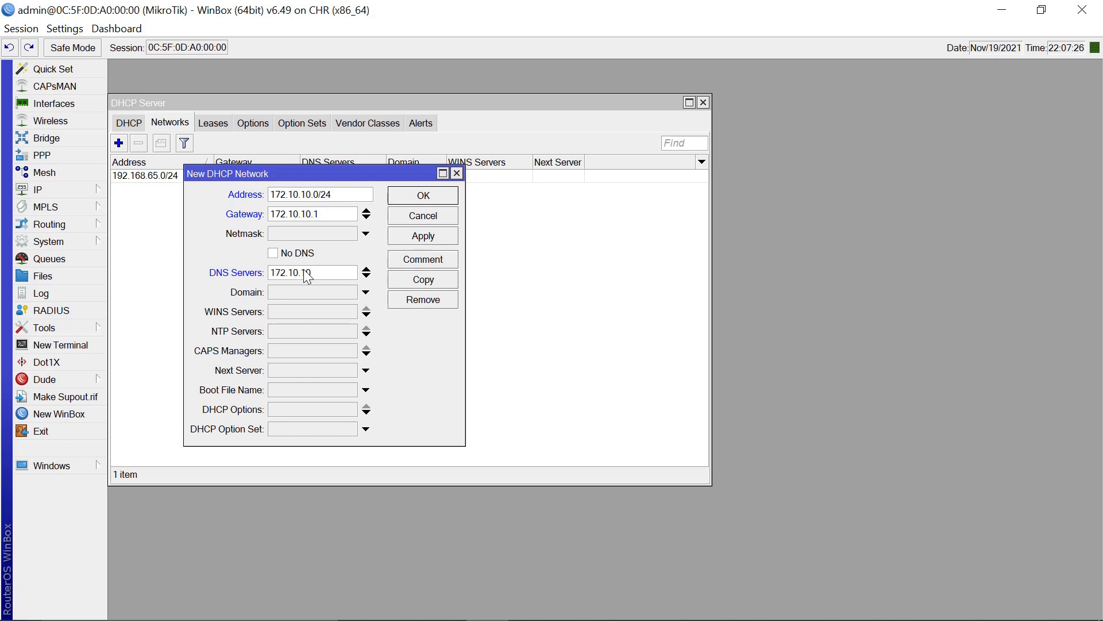
left_click(435, 229)
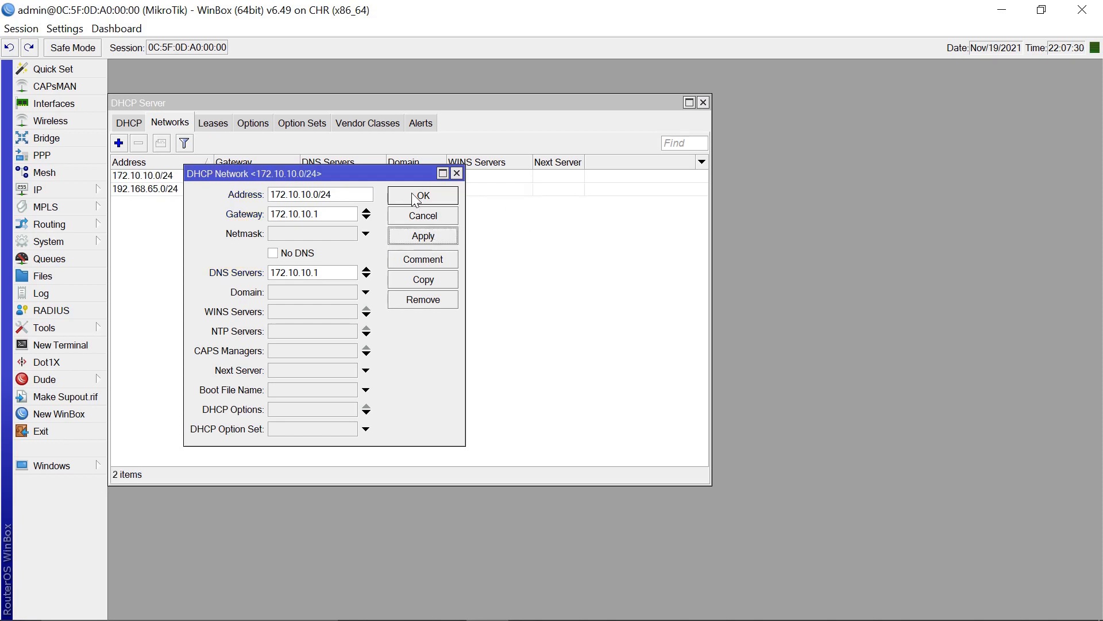
left_click(430, 196)
- Create a DHCP server named "CGNAT" on the Lastmile bridge using address pool CGNAT POOL, and close the DHCP server window
left_click(138, 123)
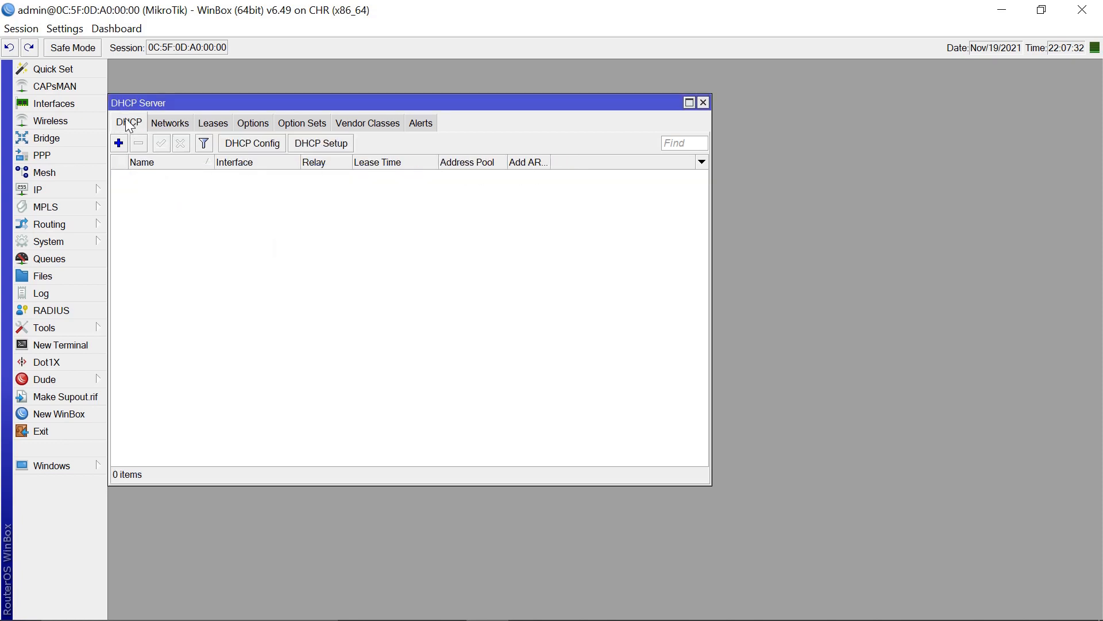
left_click(118, 143)
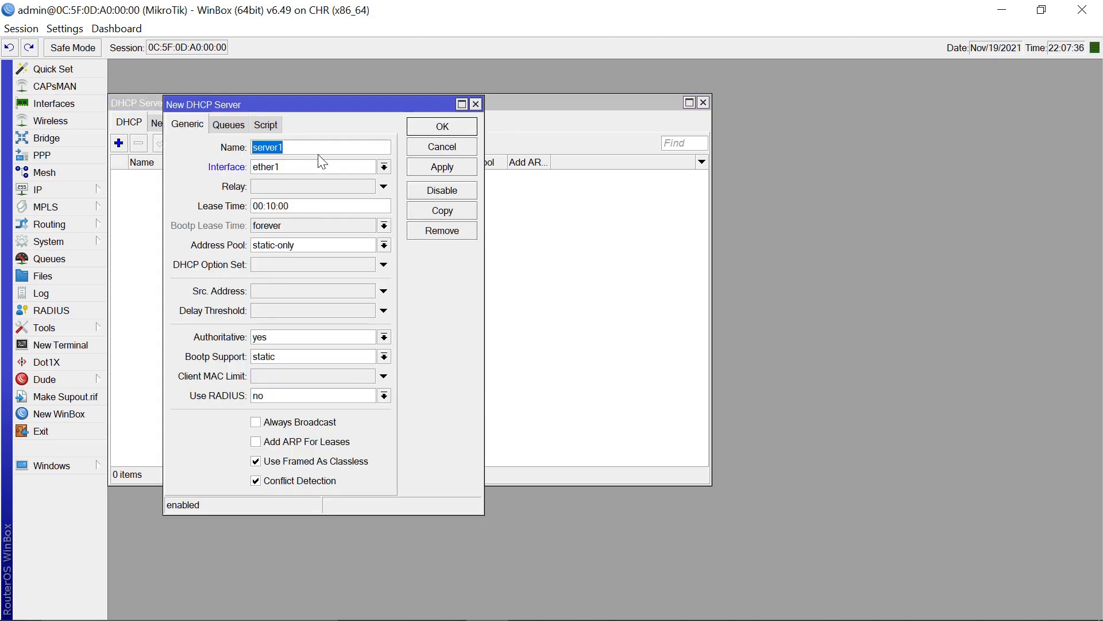
type("CGNAT")
left_click(383, 167)
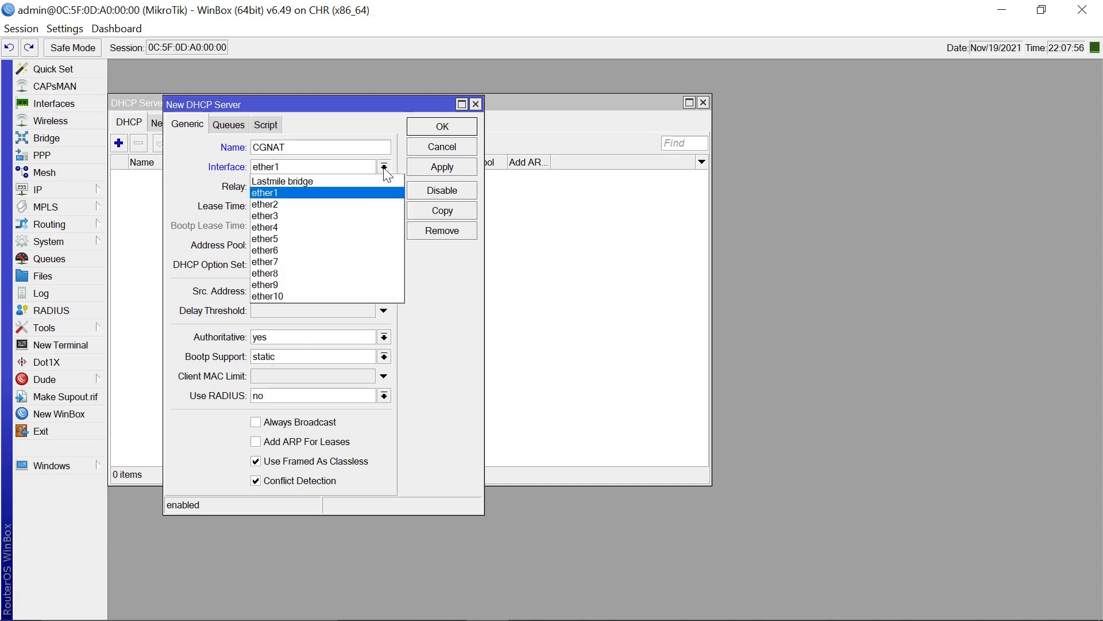
left_click(289, 181)
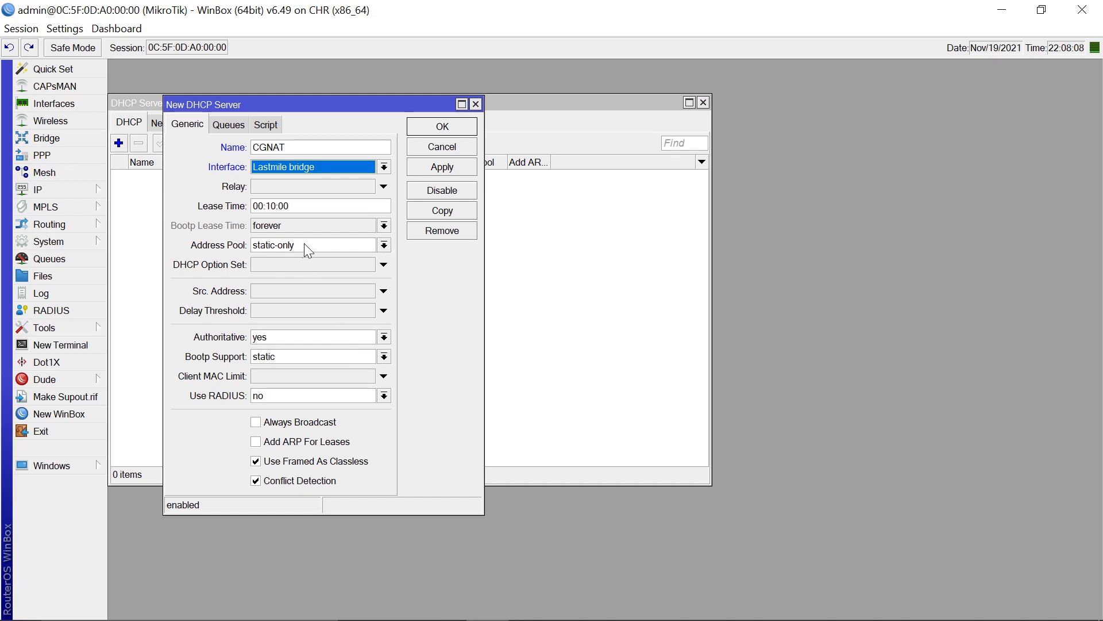
left_click(386, 245)
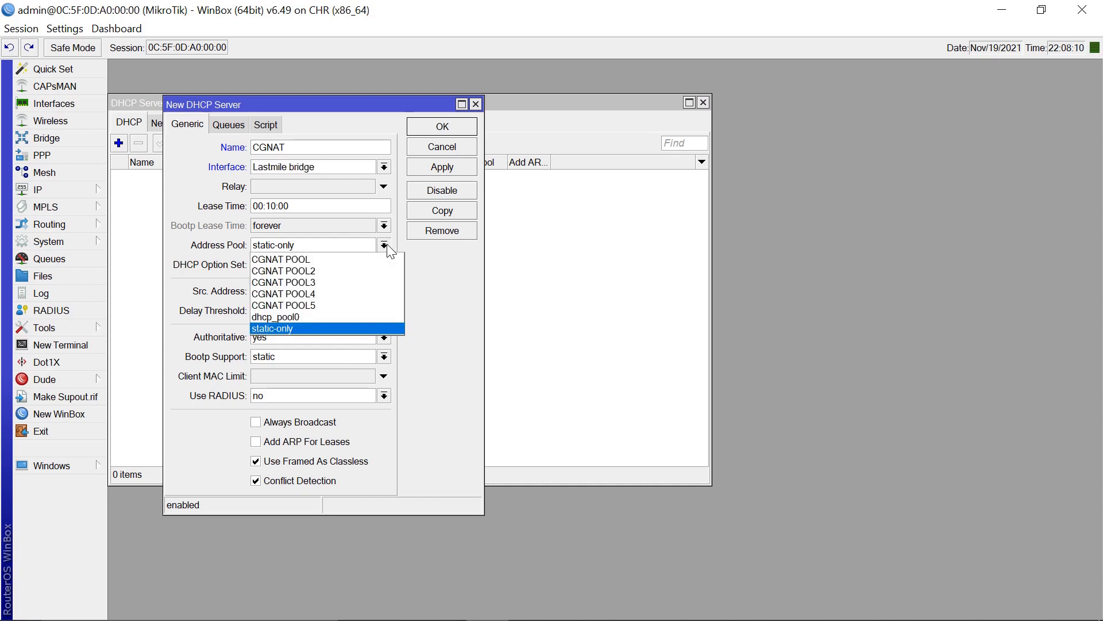
left_click(297, 262)
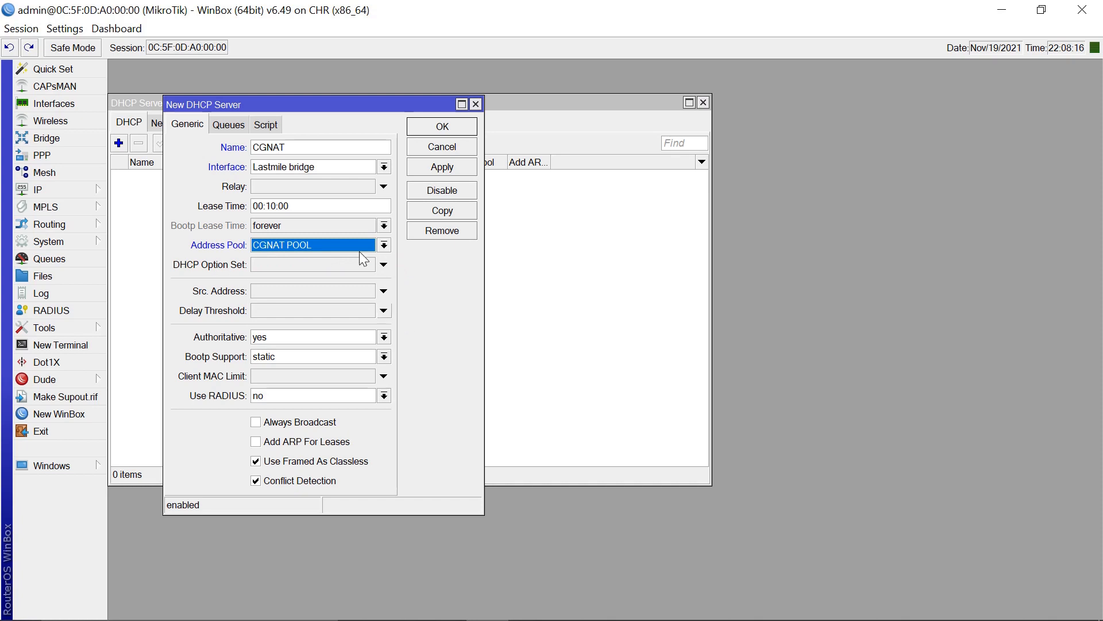
left_click(447, 168)
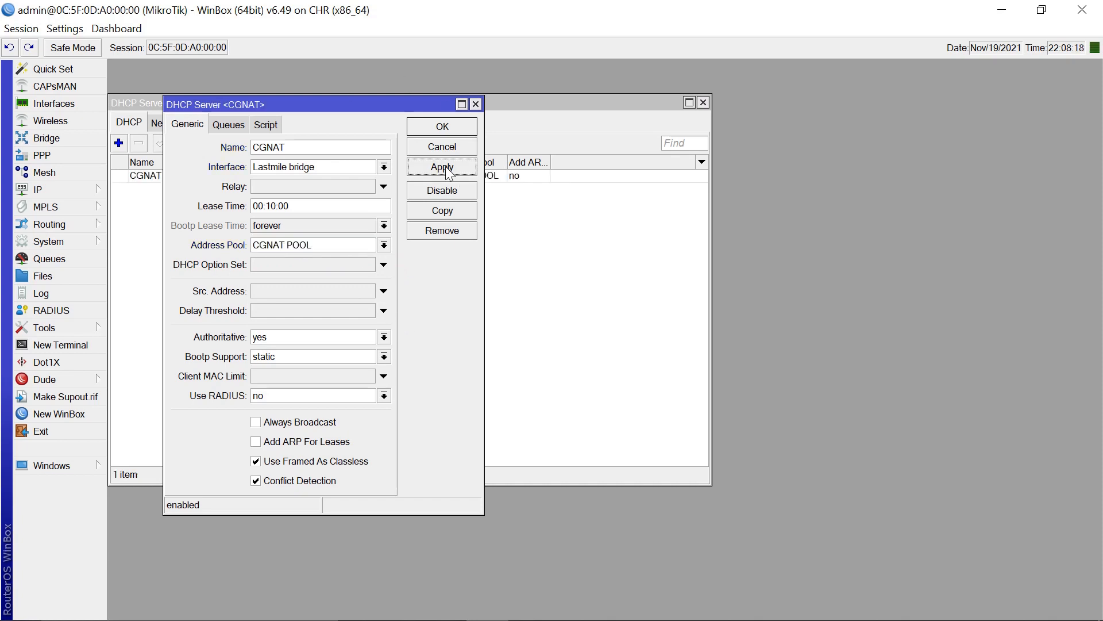
left_click(443, 127)
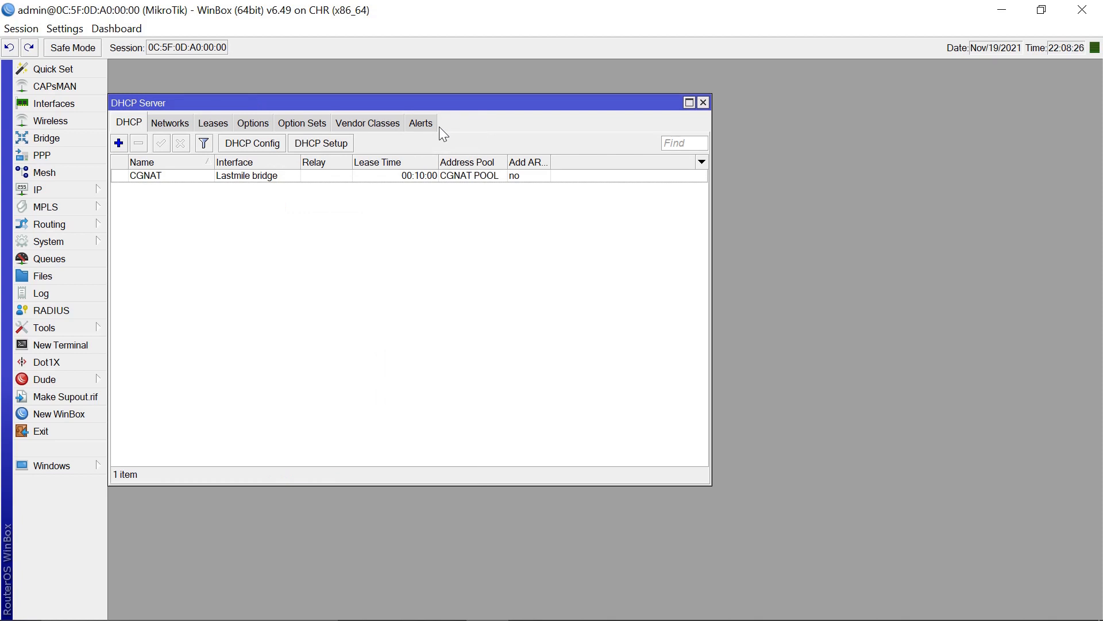
left_click(704, 103)
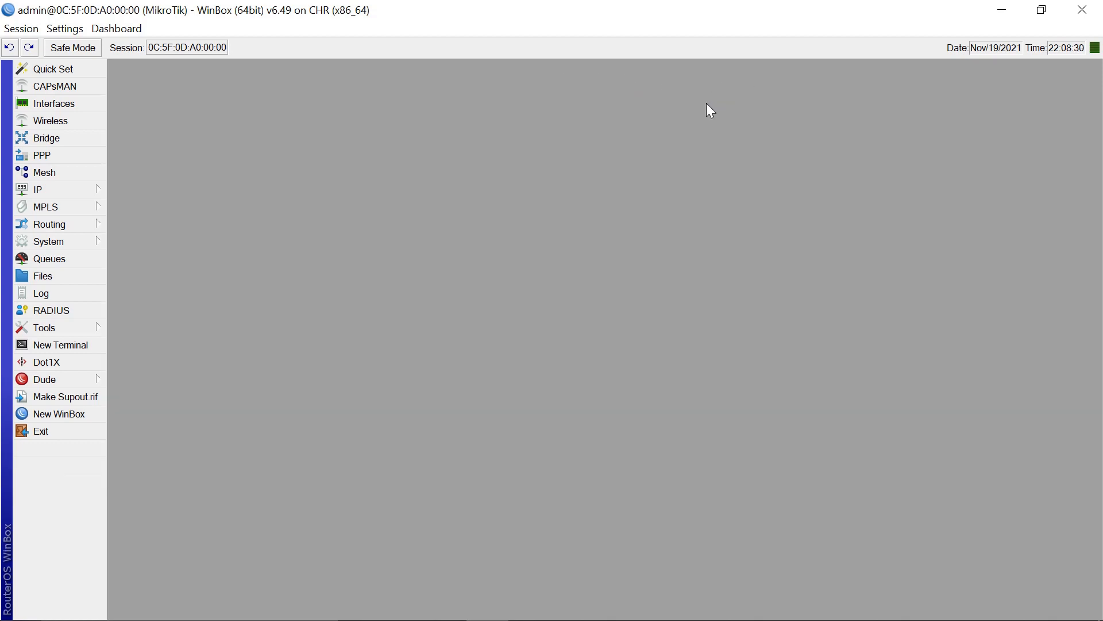
- Start a firewall NAT rule on the srcnat chain with source address 172.10.10.0/27, checking the subnet plan in Notepad
left_click(54, 189)
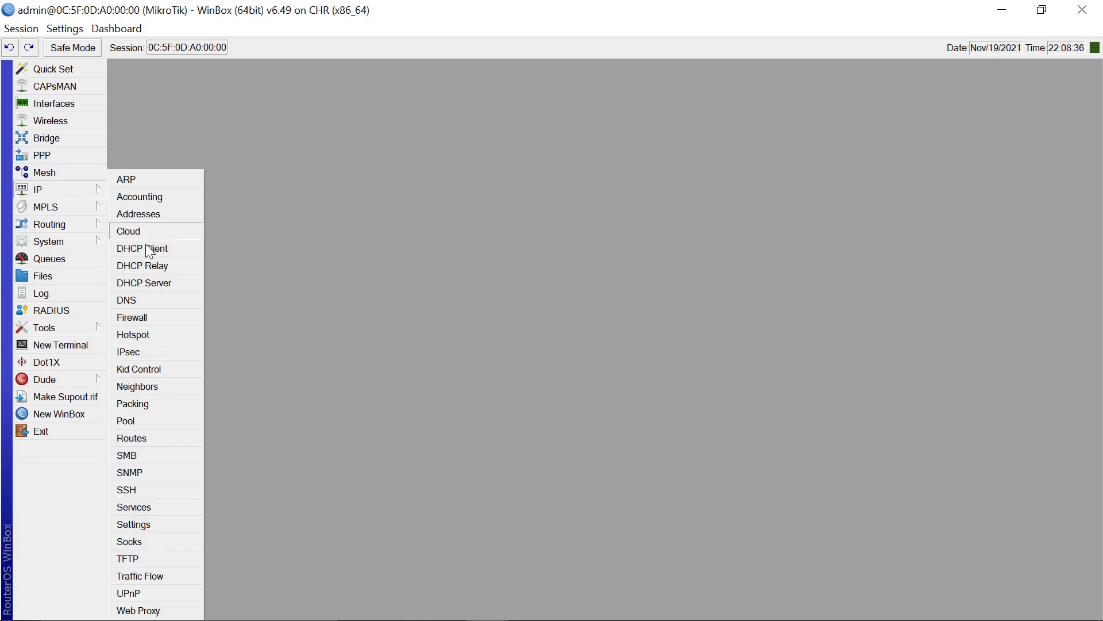
left_click(151, 318)
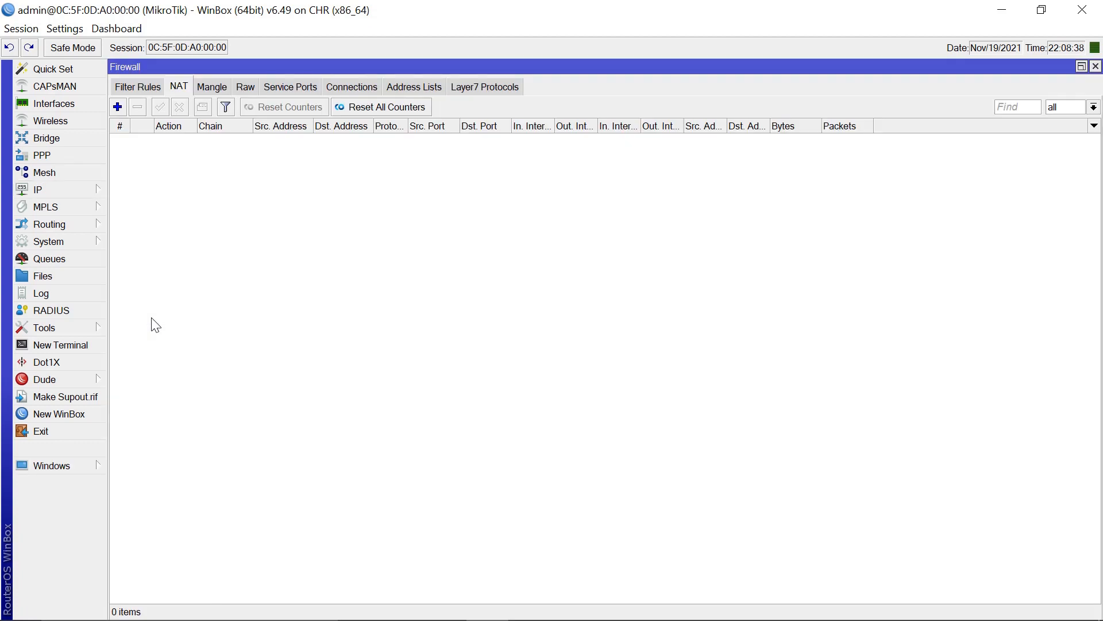
left_click(117, 107)
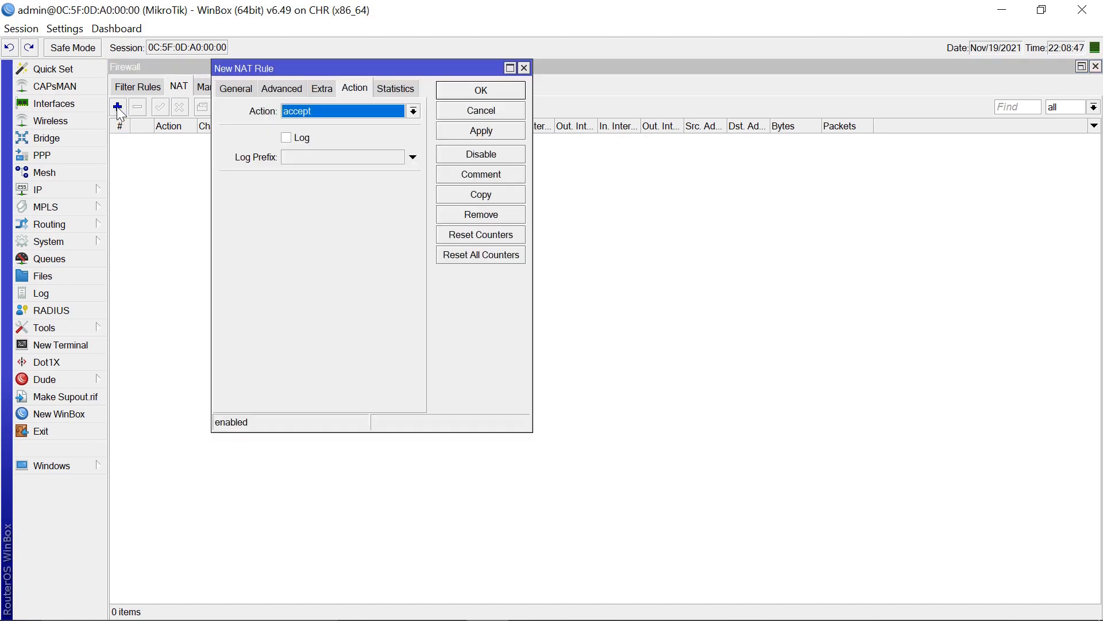
left_click(235, 89)
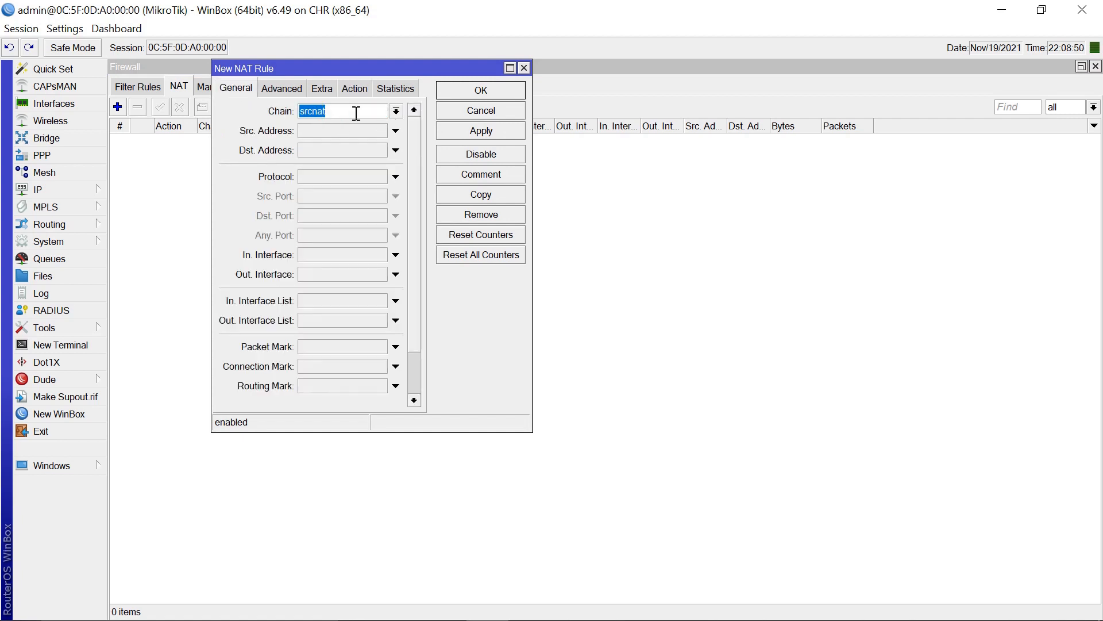
left_click(330, 133)
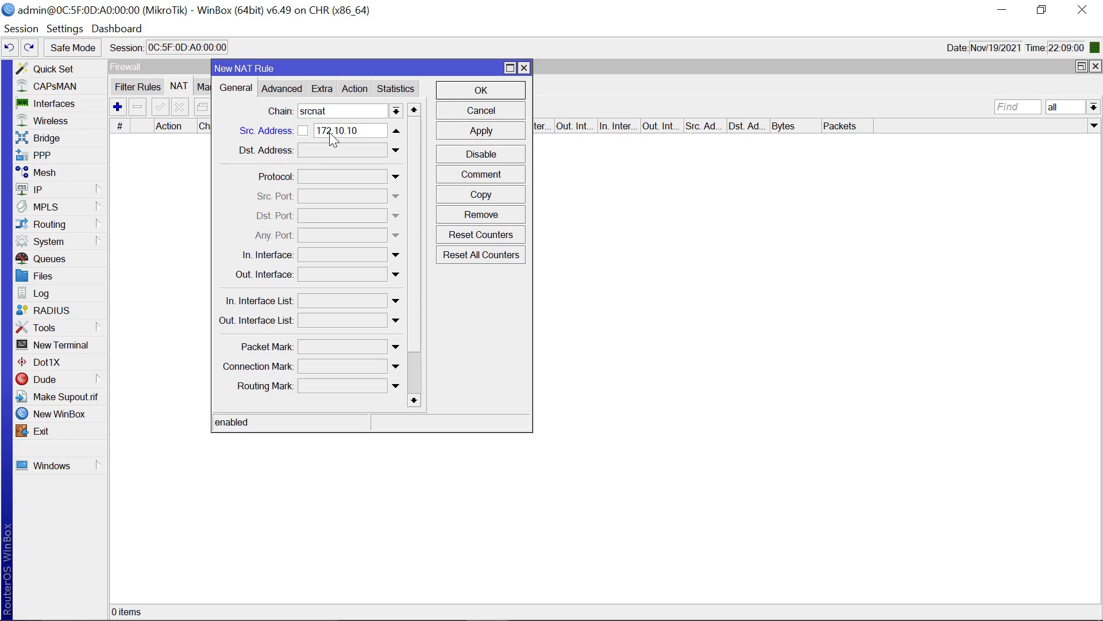
mouse_move(734, 620)
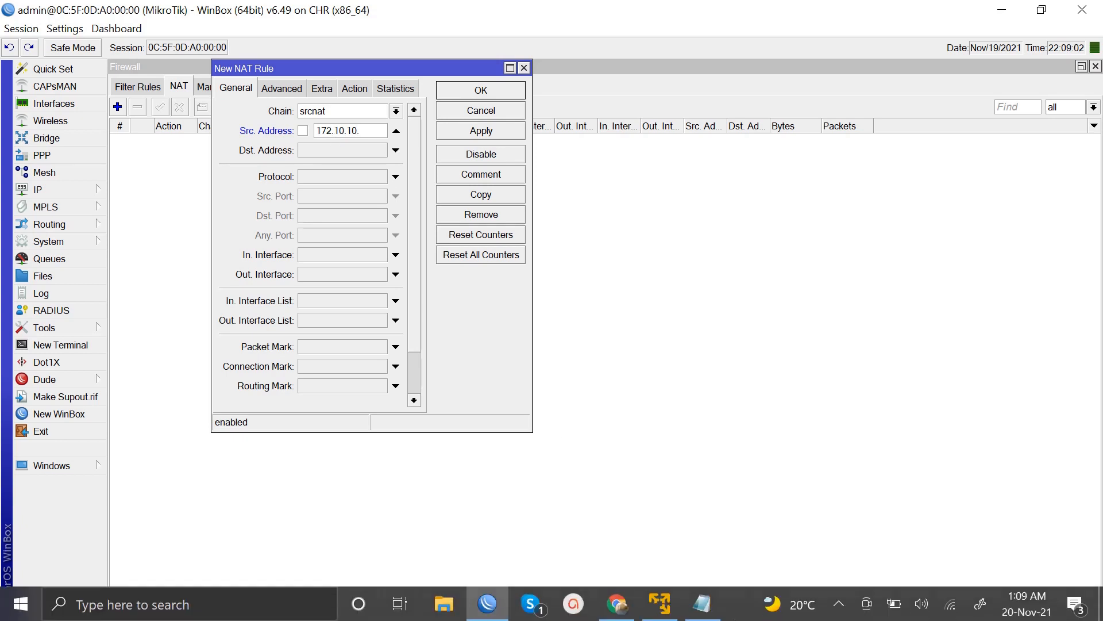
mouse_move(703, 603)
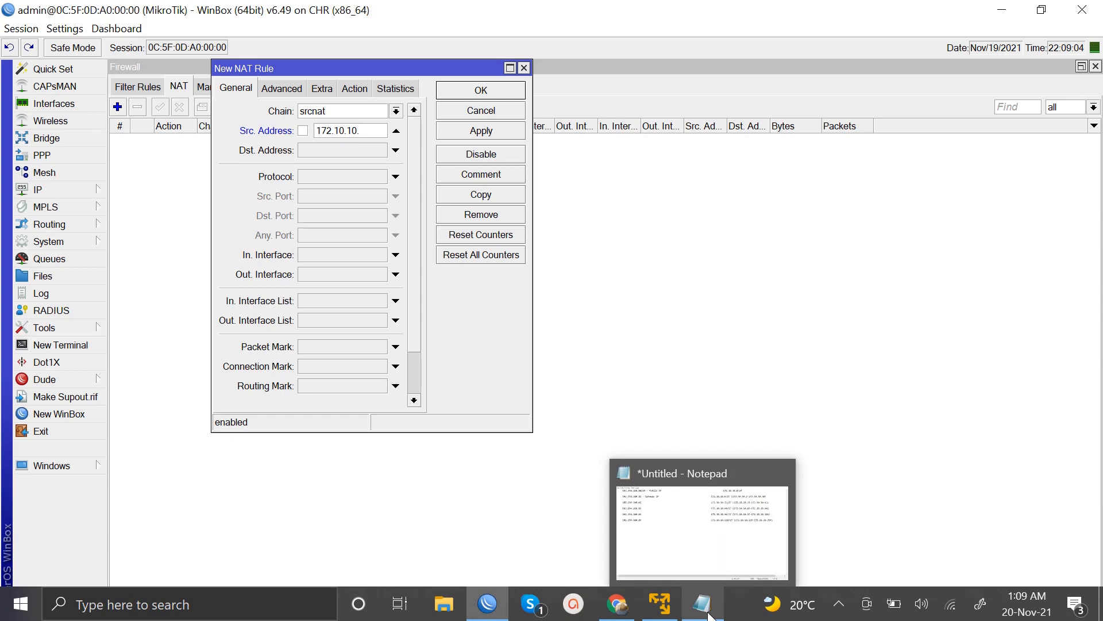
left_click(698, 520)
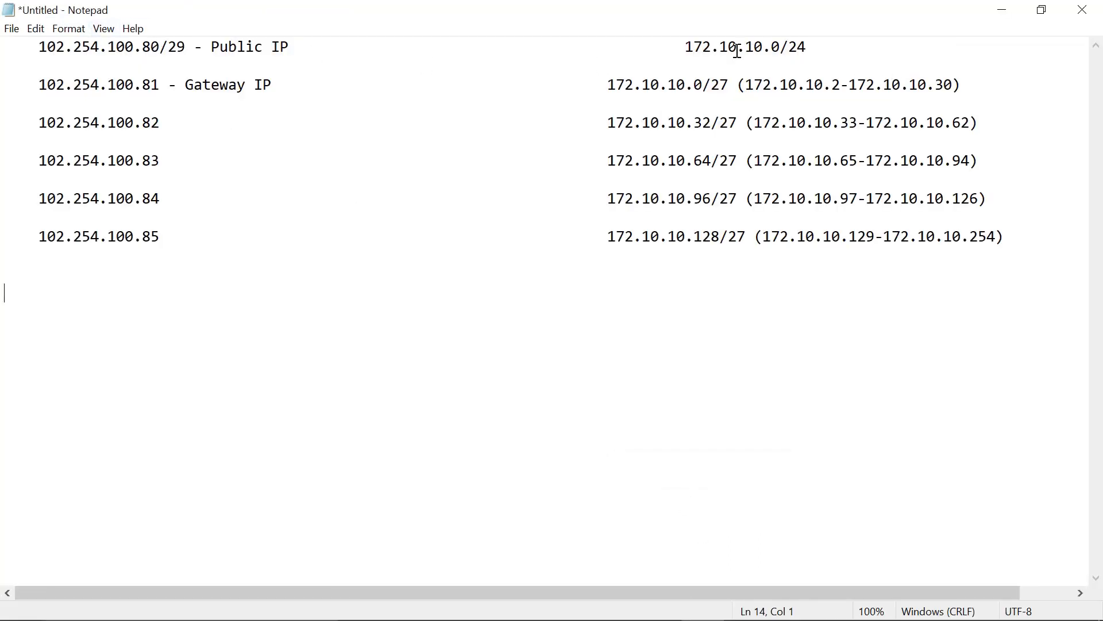
left_click(1002, 8)
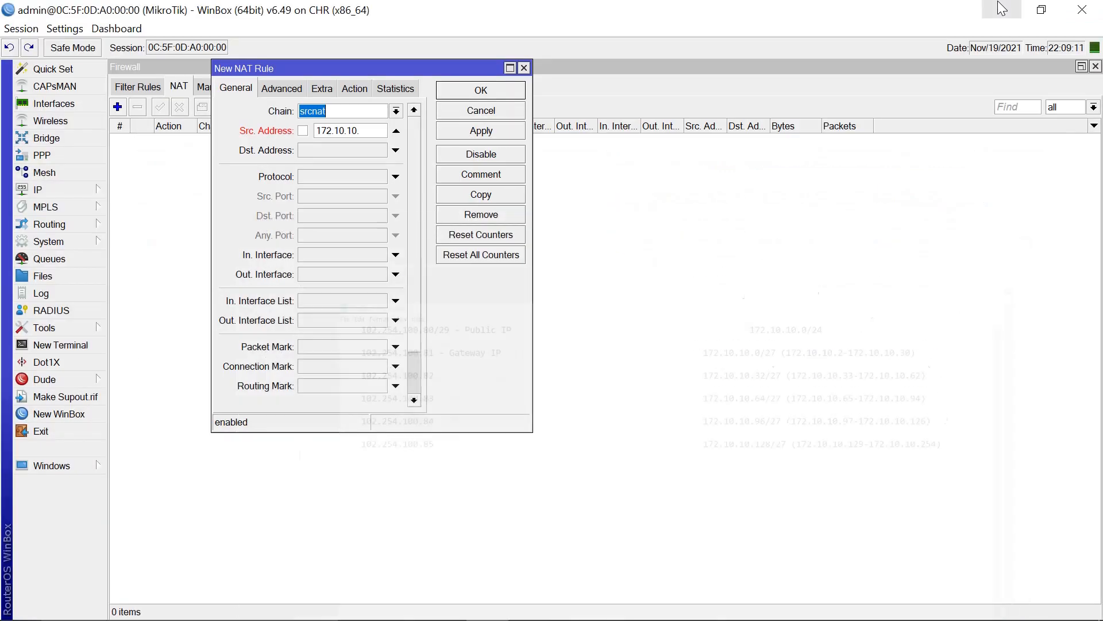
left_click(368, 131)
type("0/")
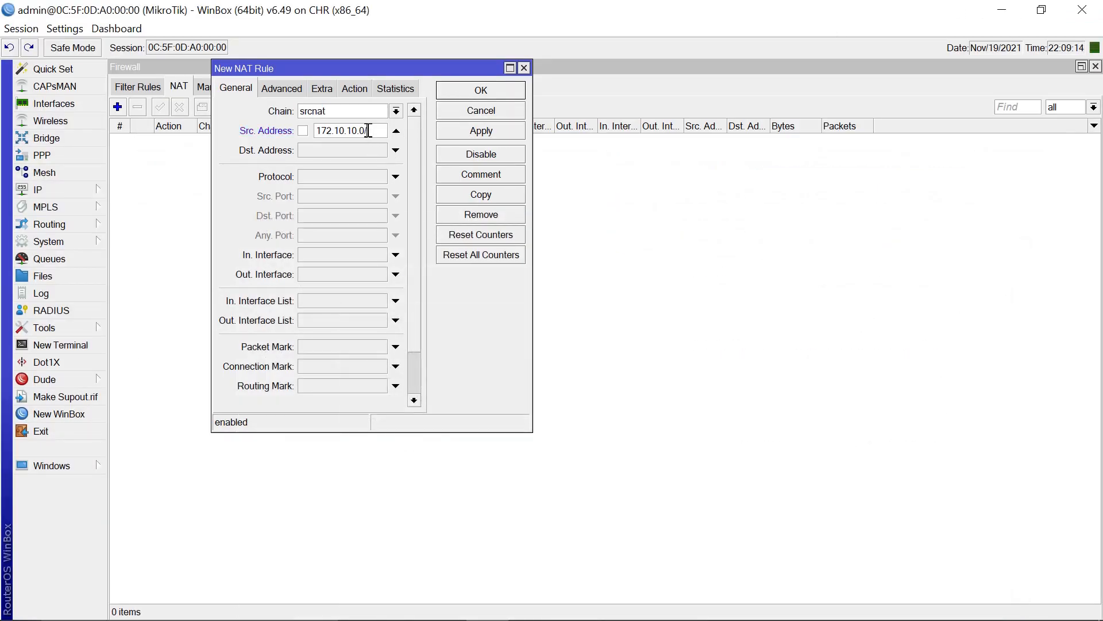
type("27")
- Set the rule's action to src-nat with To Addresses 102.254.100.80, save it, and widen the source address column
left_click(353, 87)
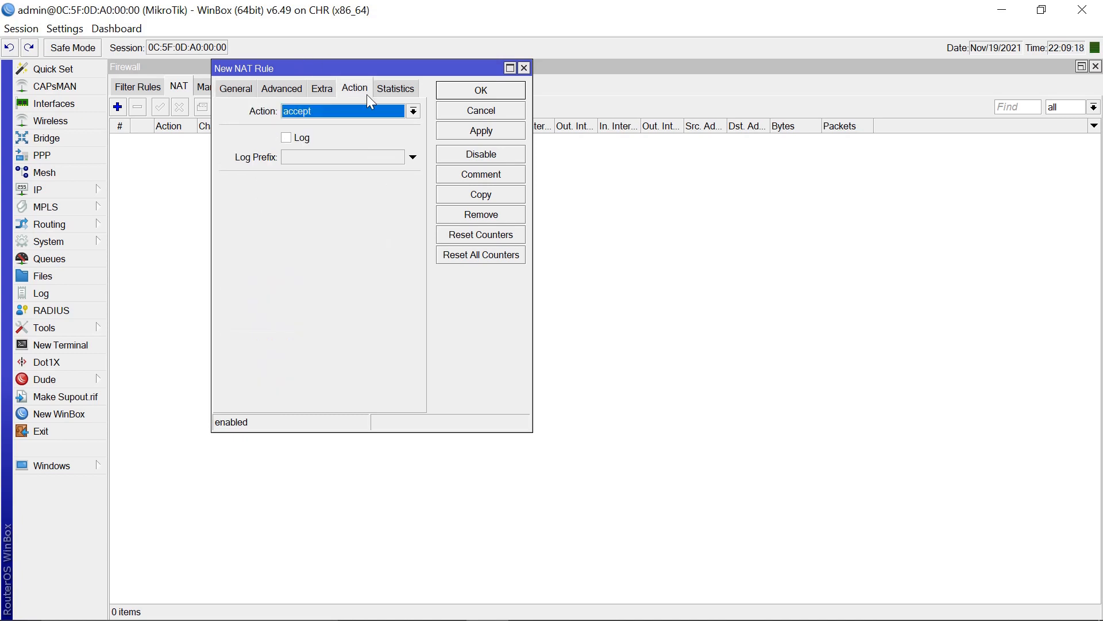
left_click(413, 111)
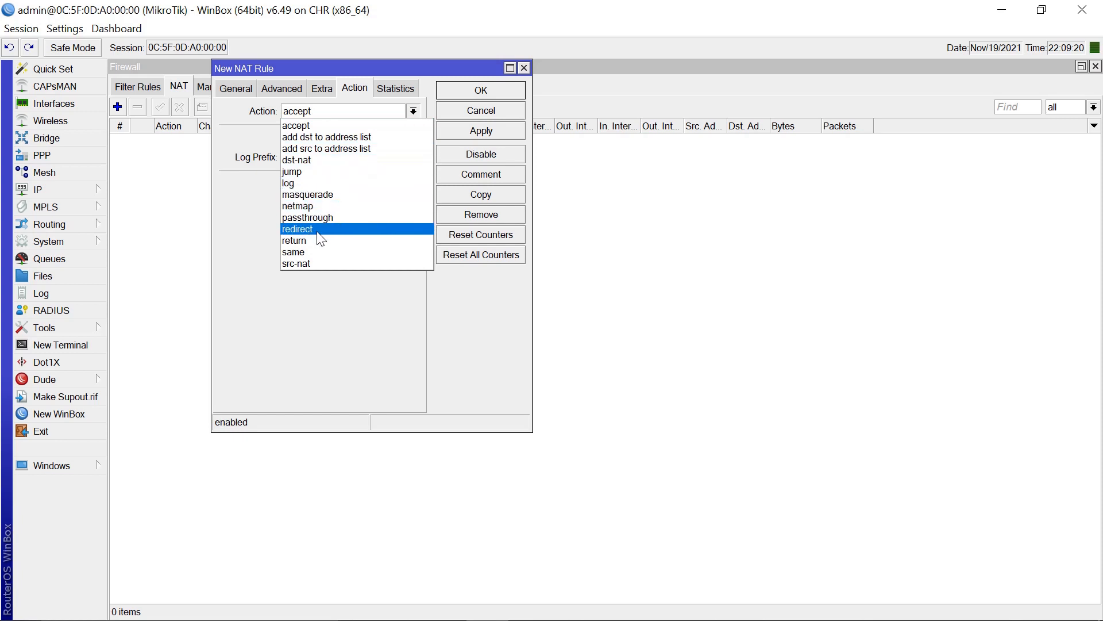
left_click(318, 260)
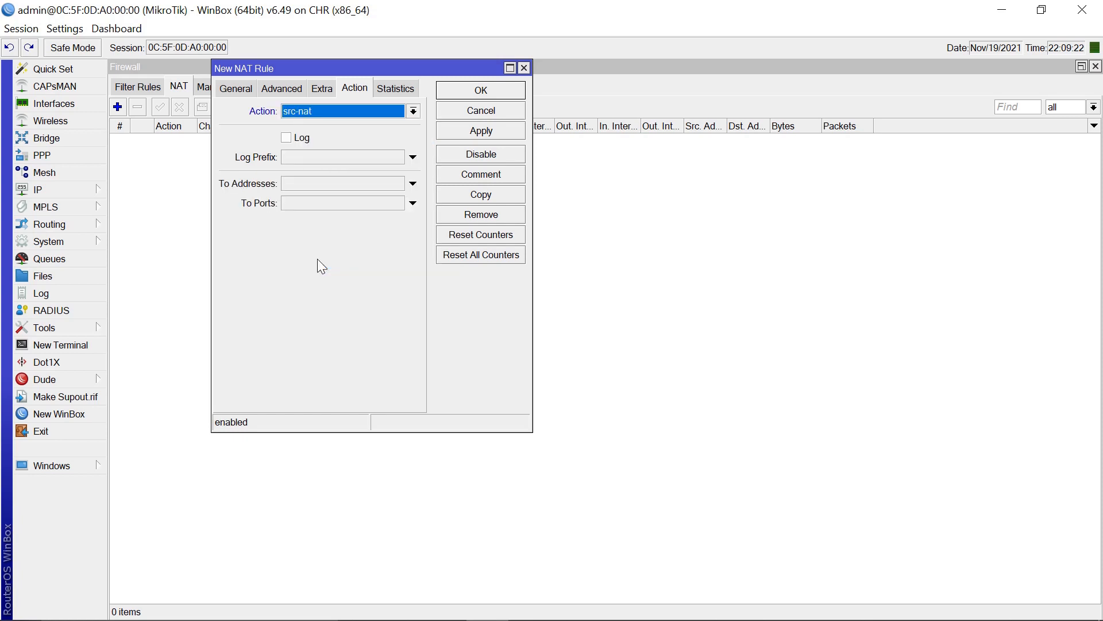
left_click(297, 182)
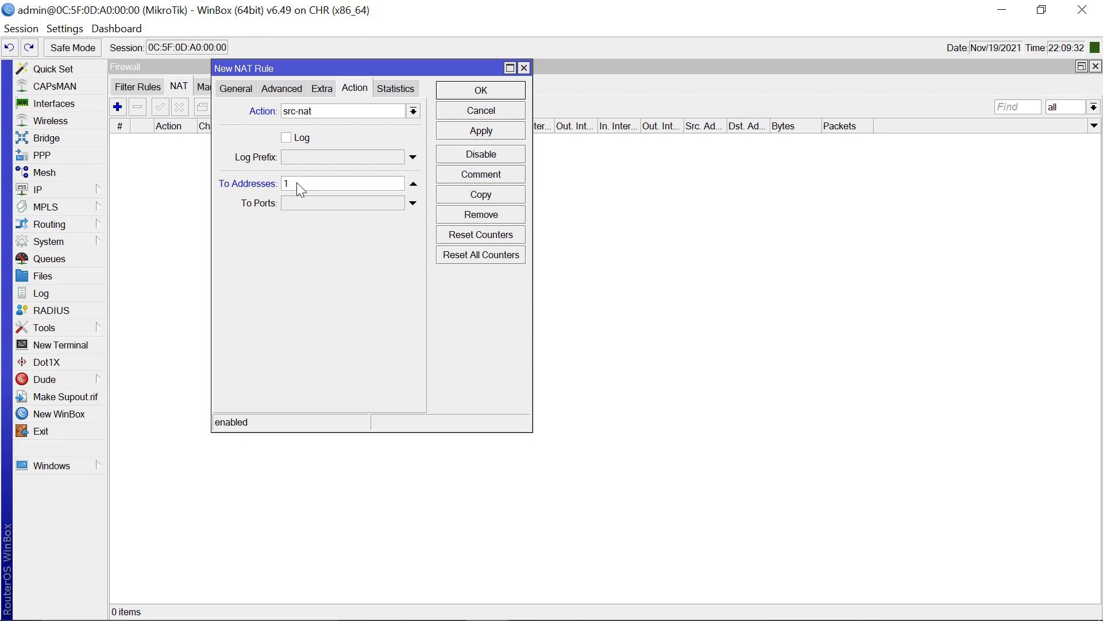
type(".254.100.80")
left_click(482, 130)
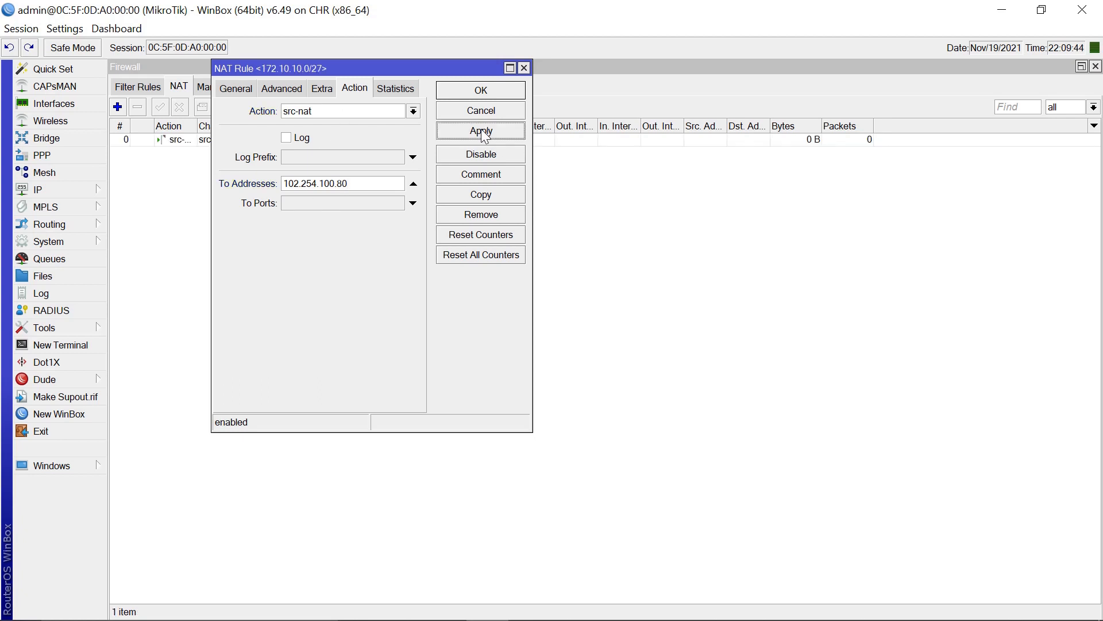
left_click(482, 91)
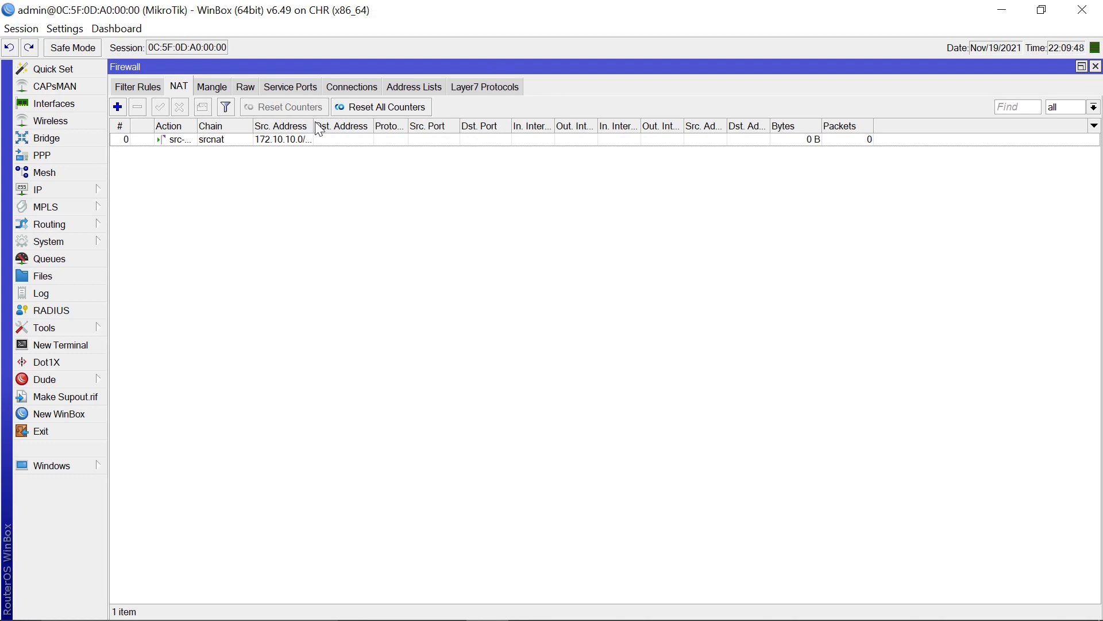
left_click_drag(311, 119, 357, 120)
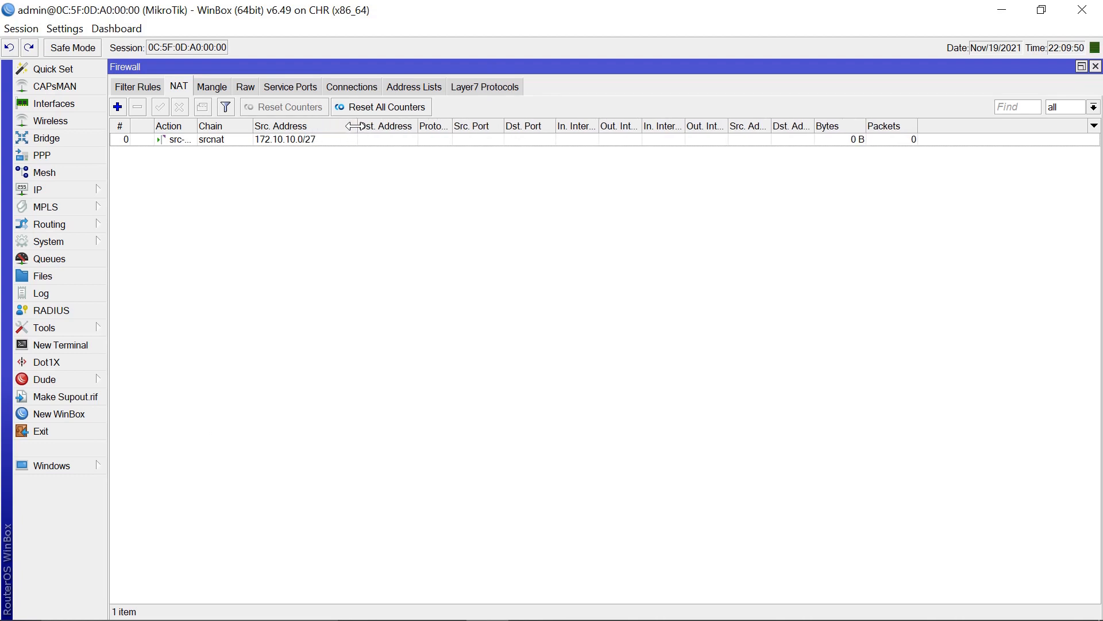
- Start a second srcnat rule with source address 172.10.10.32/27 and action src-nat
left_click(118, 106)
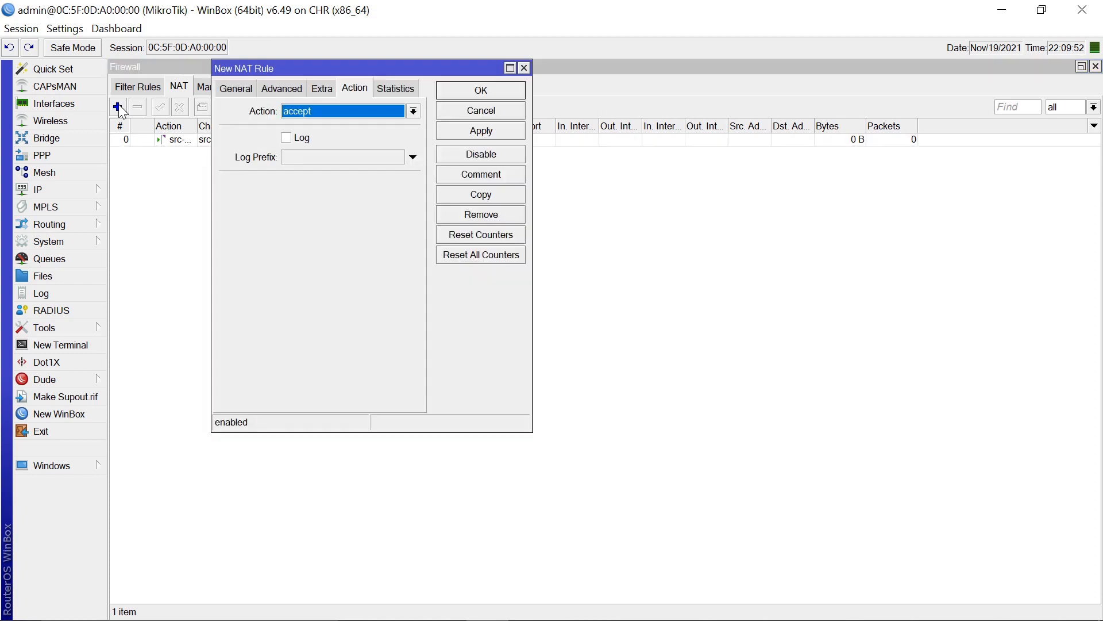
left_click(232, 88)
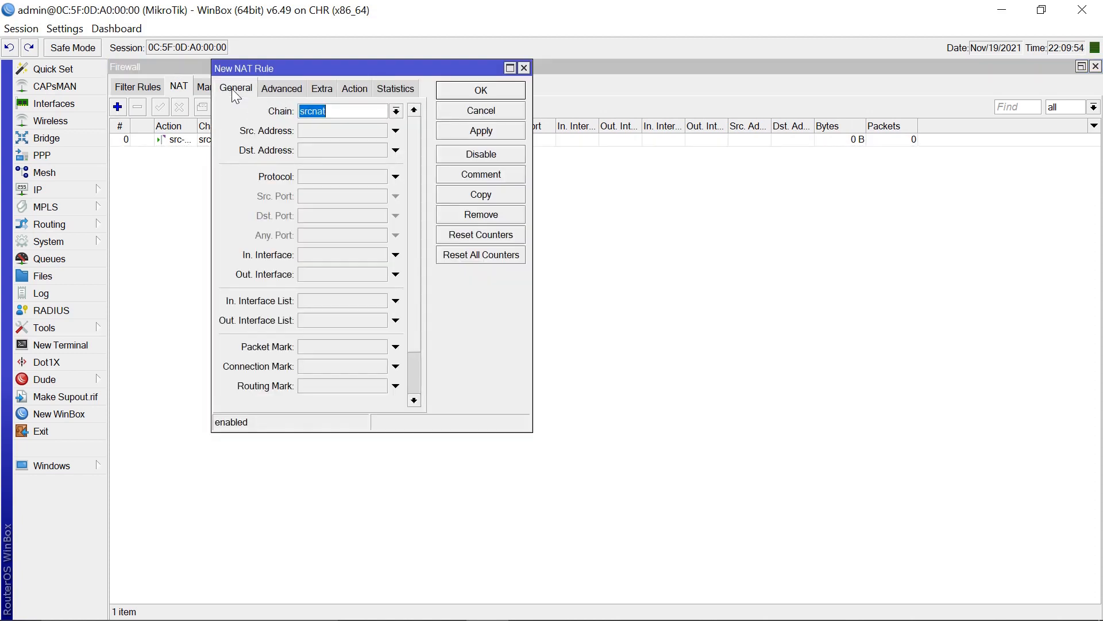
left_click(311, 130)
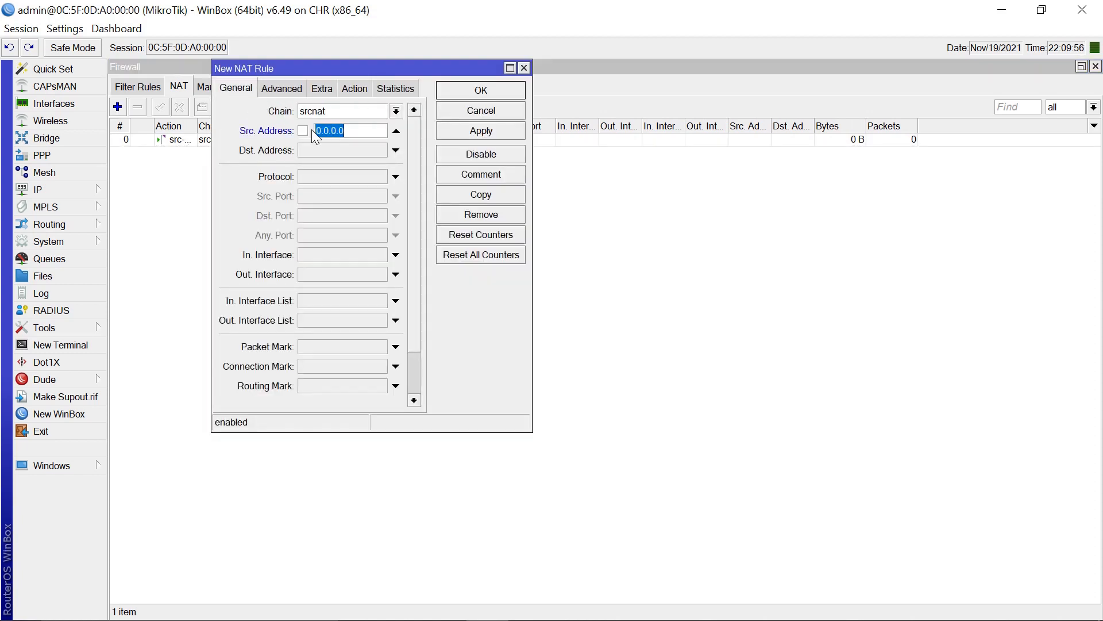
type("172.10.10.32/27")
left_click(353, 89)
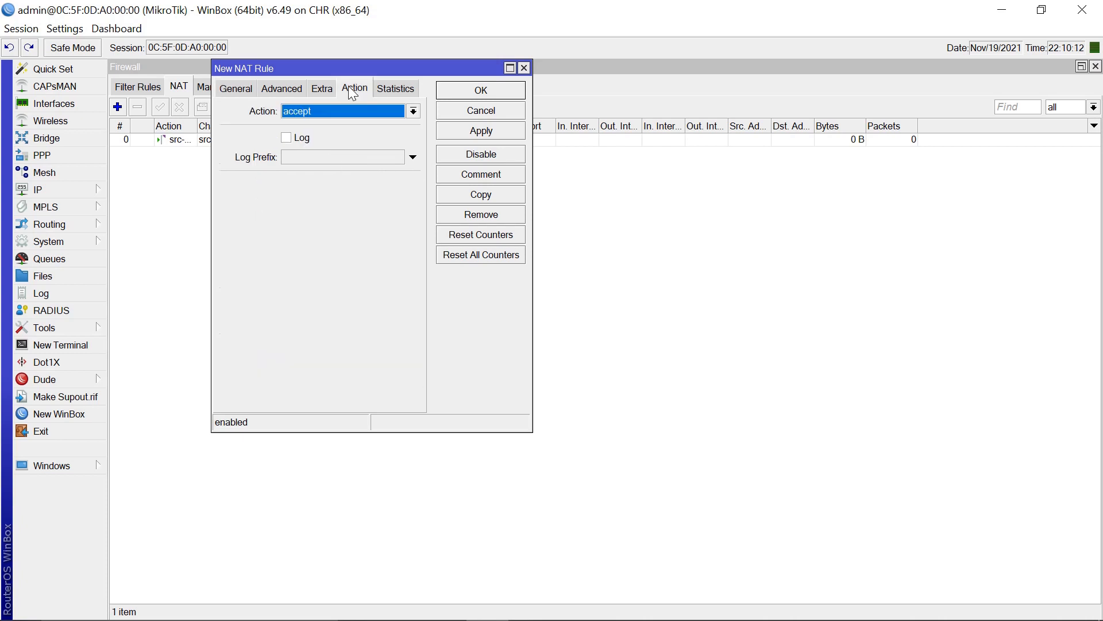
left_click(413, 111)
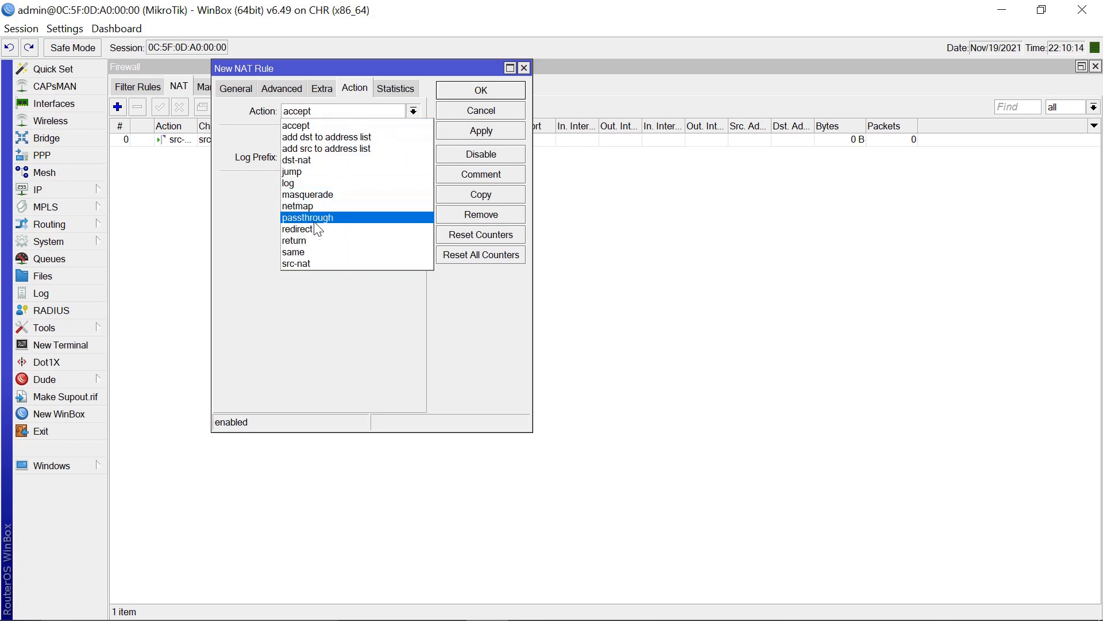
left_click(320, 263)
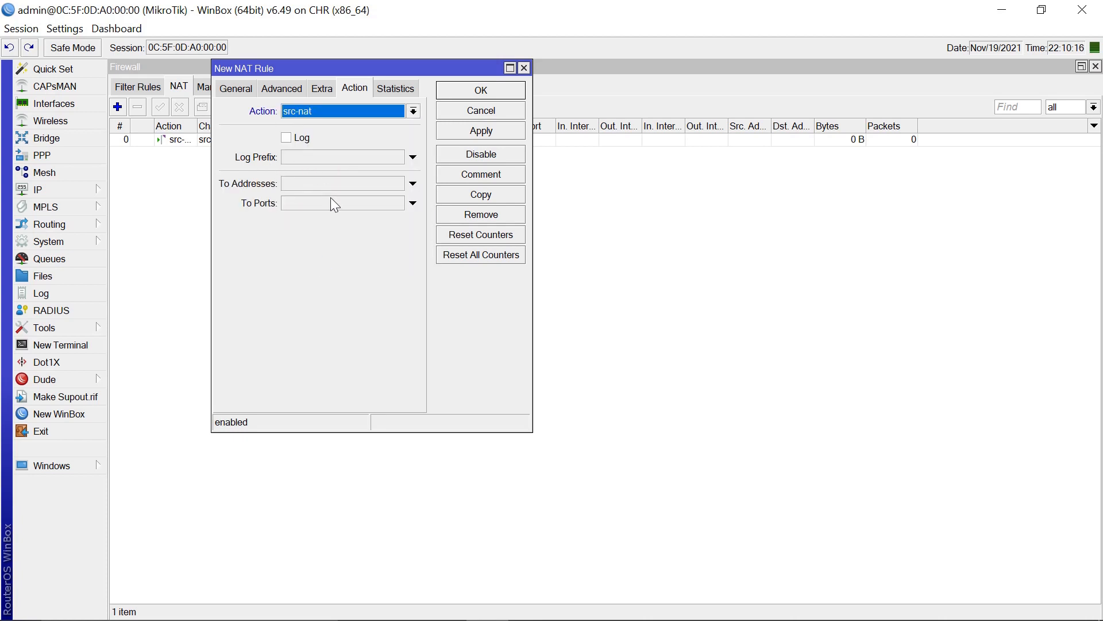
- Open the router's IP address list and place it beside the NAT rule window for reference
left_click(309, 183)
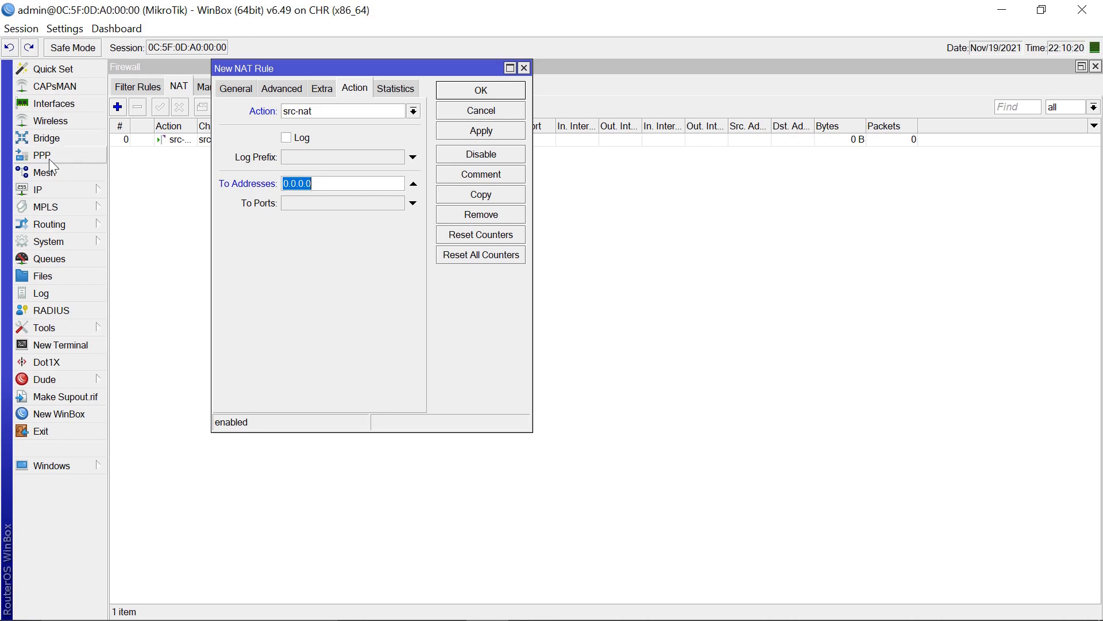
left_click(47, 187)
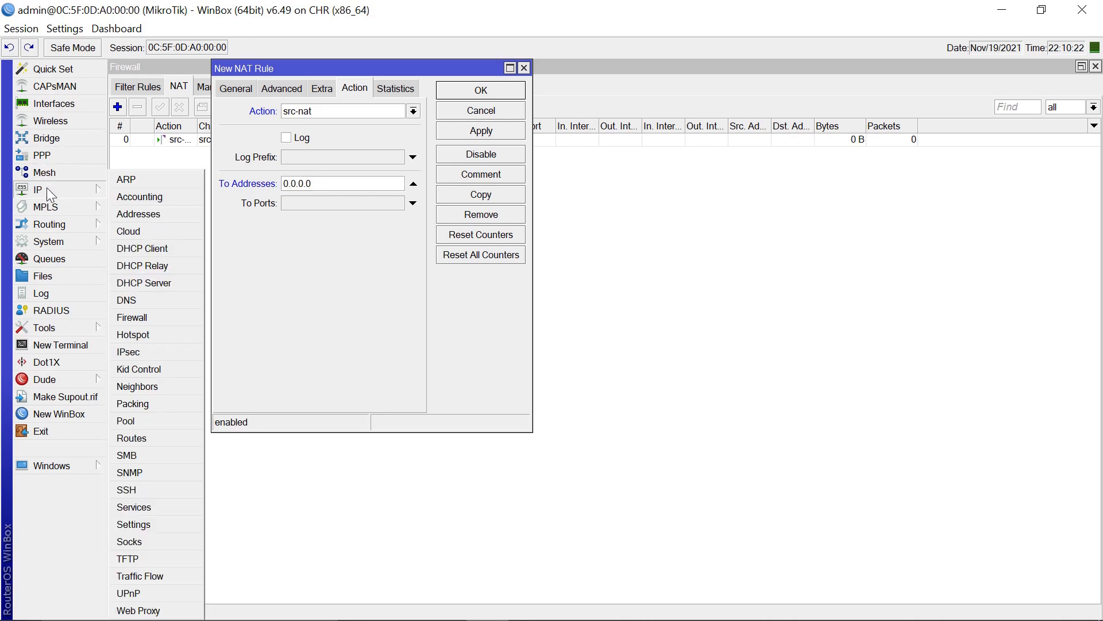
left_click(156, 219)
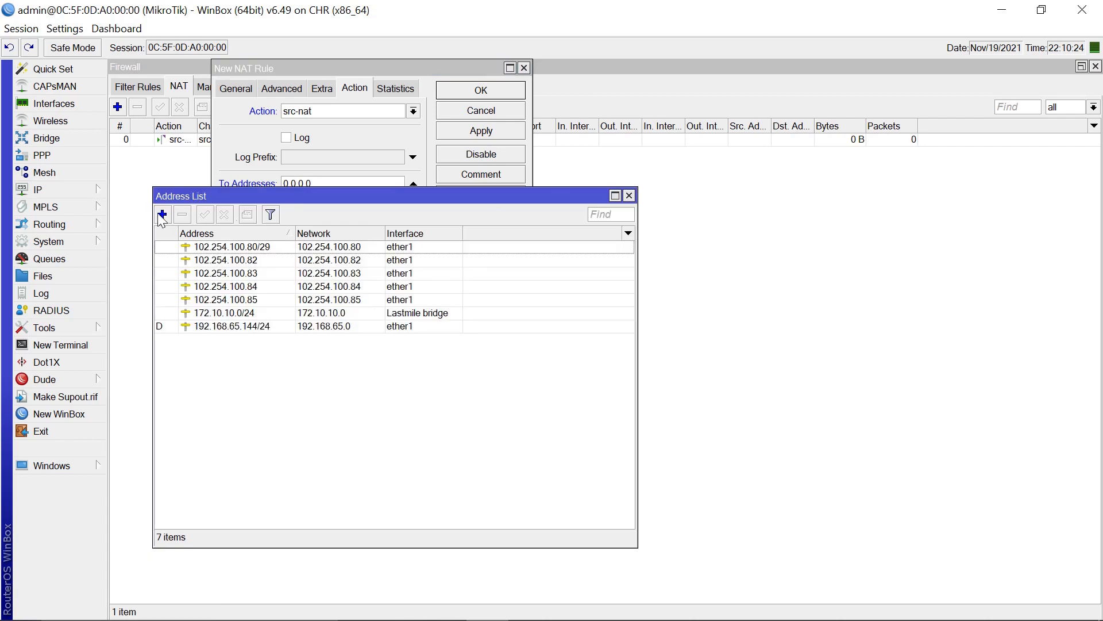
left_click_drag(387, 194, 876, 185)
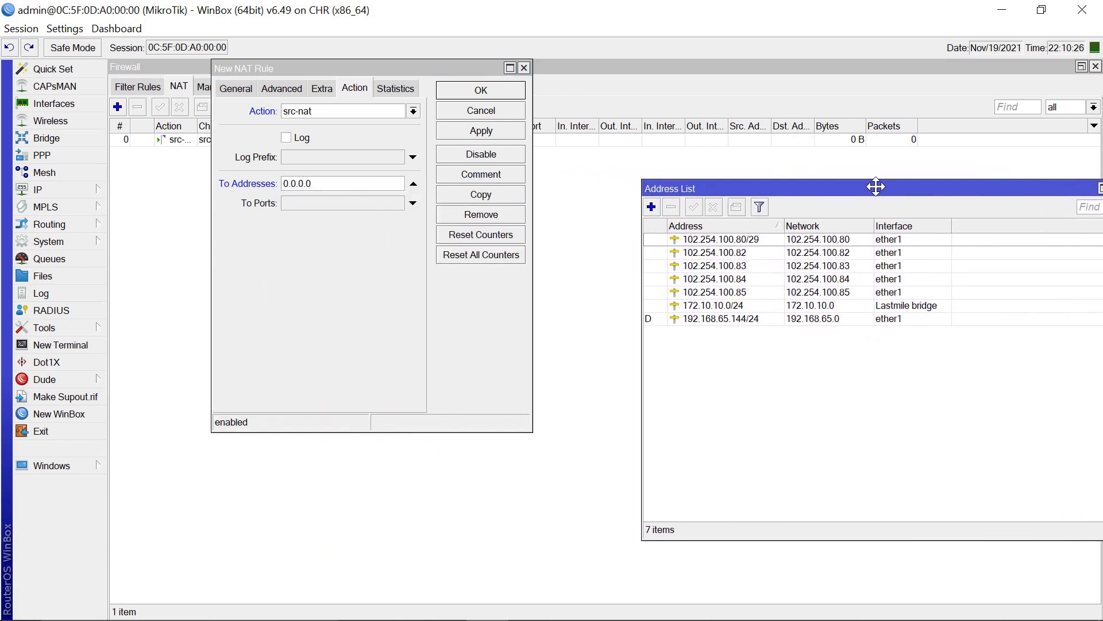
- Set the second rule's To Addresses to 102.254.100.82 from the address list and save the rule
left_click(328, 183)
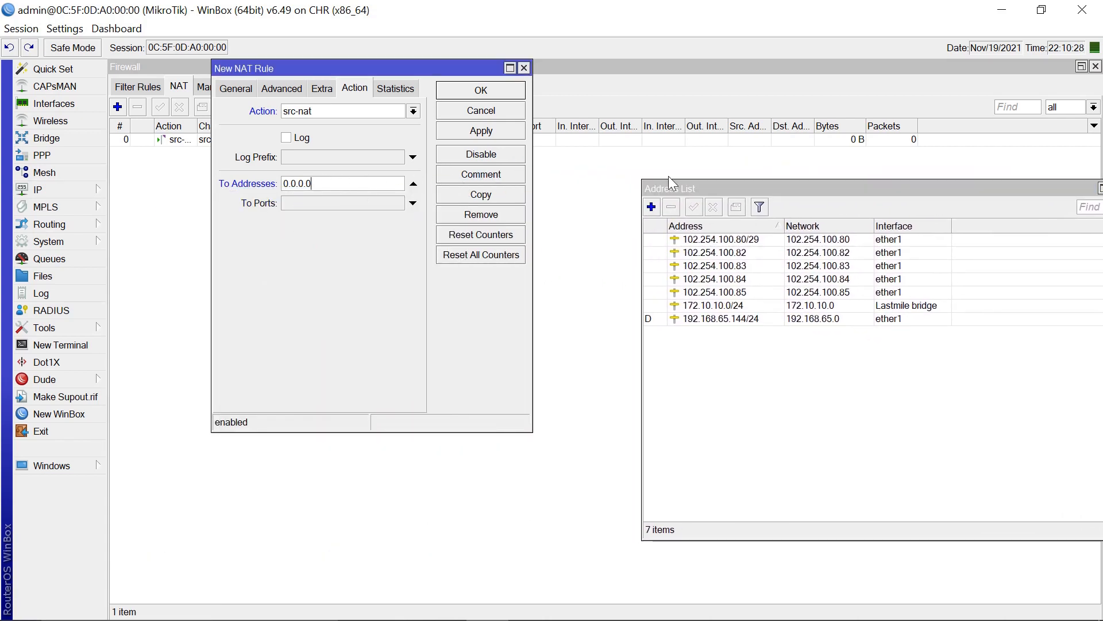
left_click(718, 253)
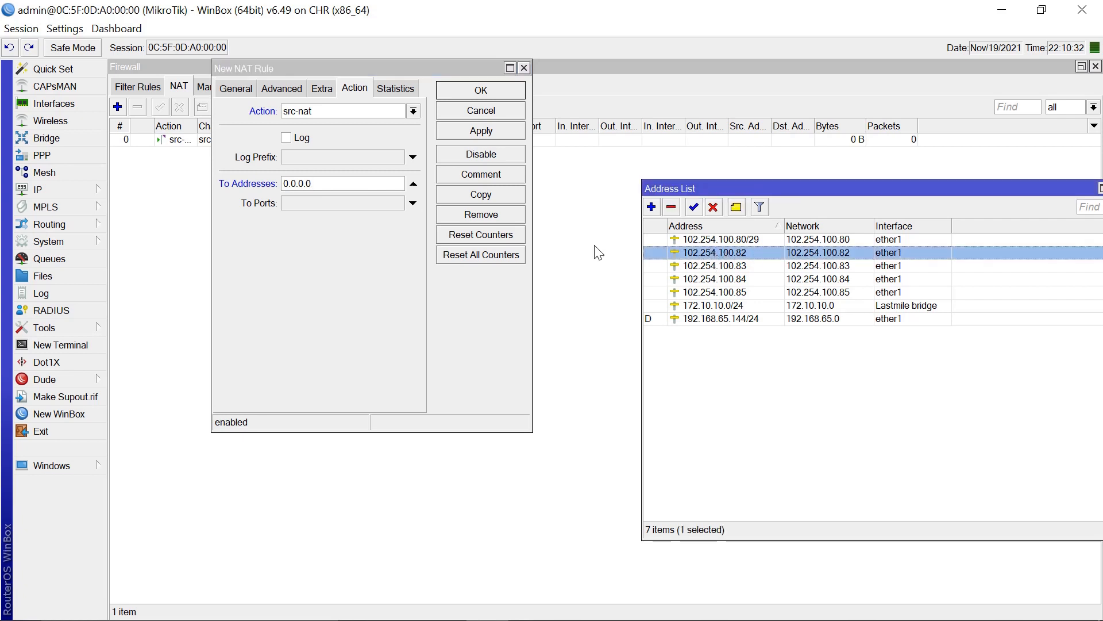
double_click(348, 181)
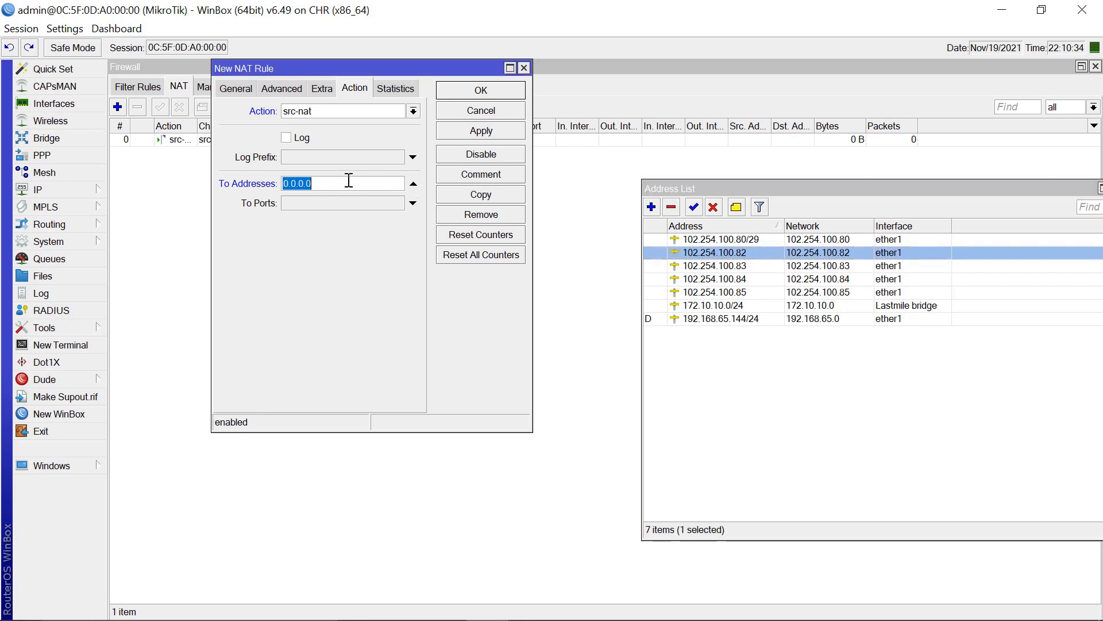
type("102.254.100")
type(".82")
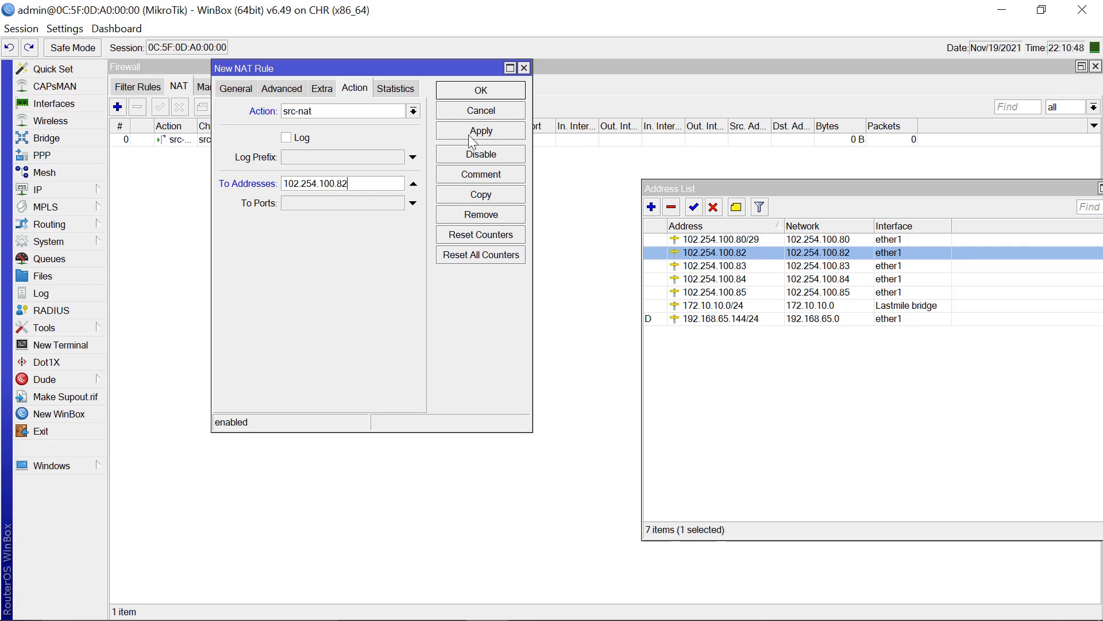
left_click(486, 132)
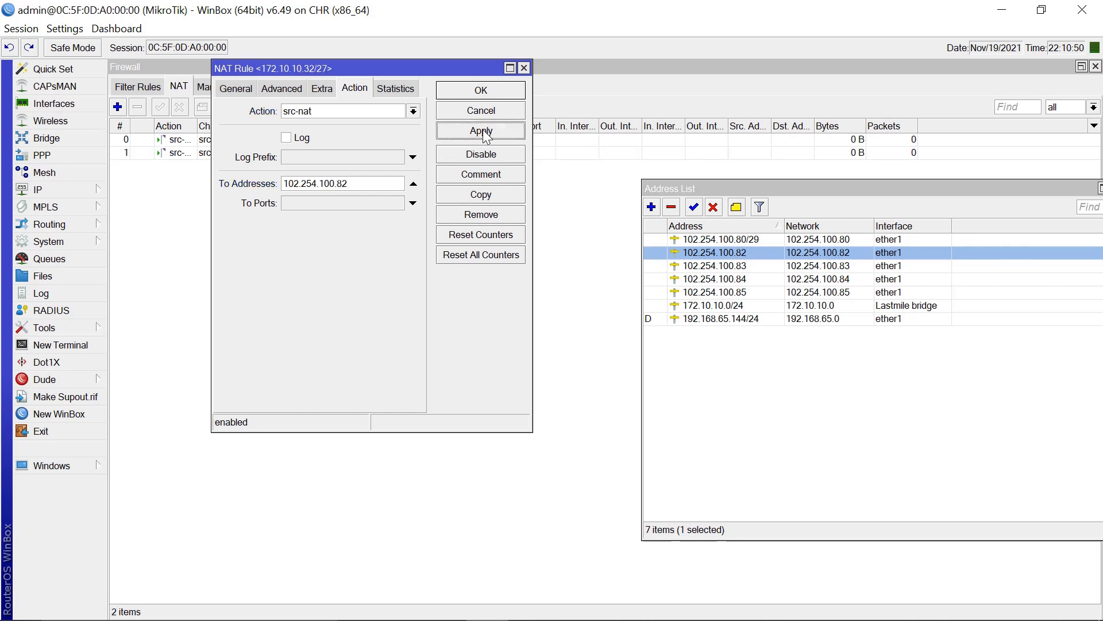
left_click(475, 92)
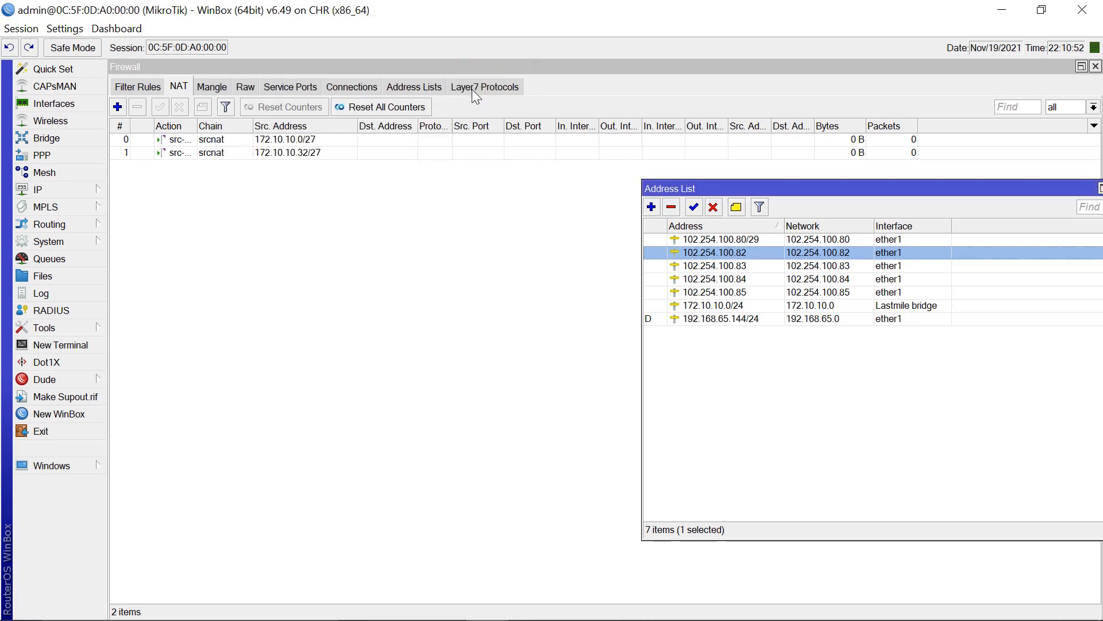
- Start a third NAT rule in the srcnat chain and reopen the IP address list, selecting 102.254.100.83 for reference
left_click(118, 108)
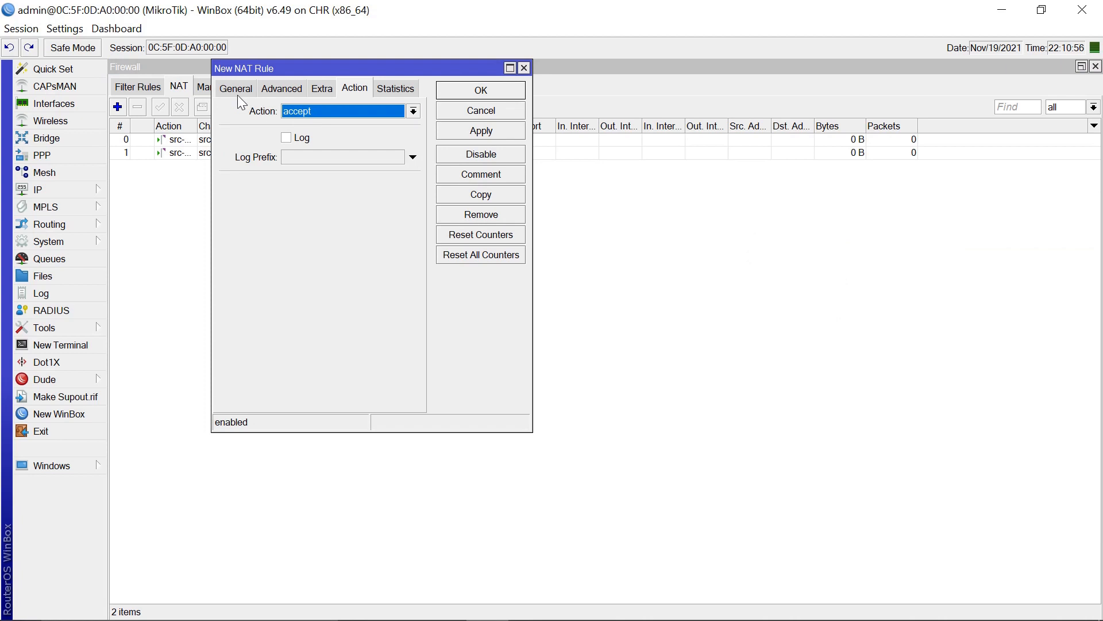
left_click(233, 90)
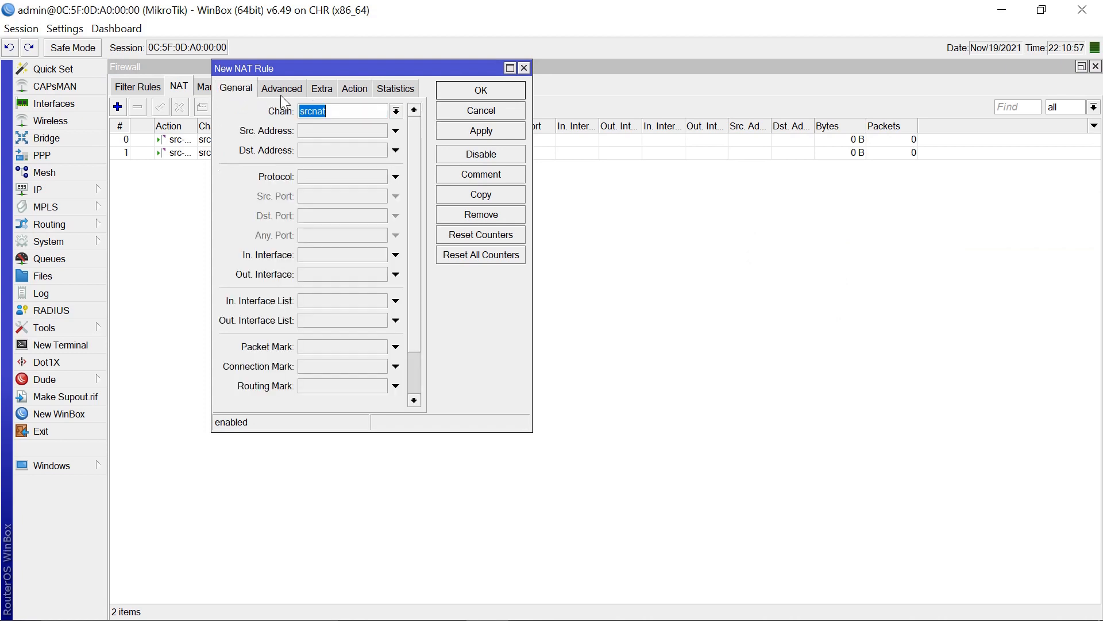
left_click(320, 130)
left_click(36, 194)
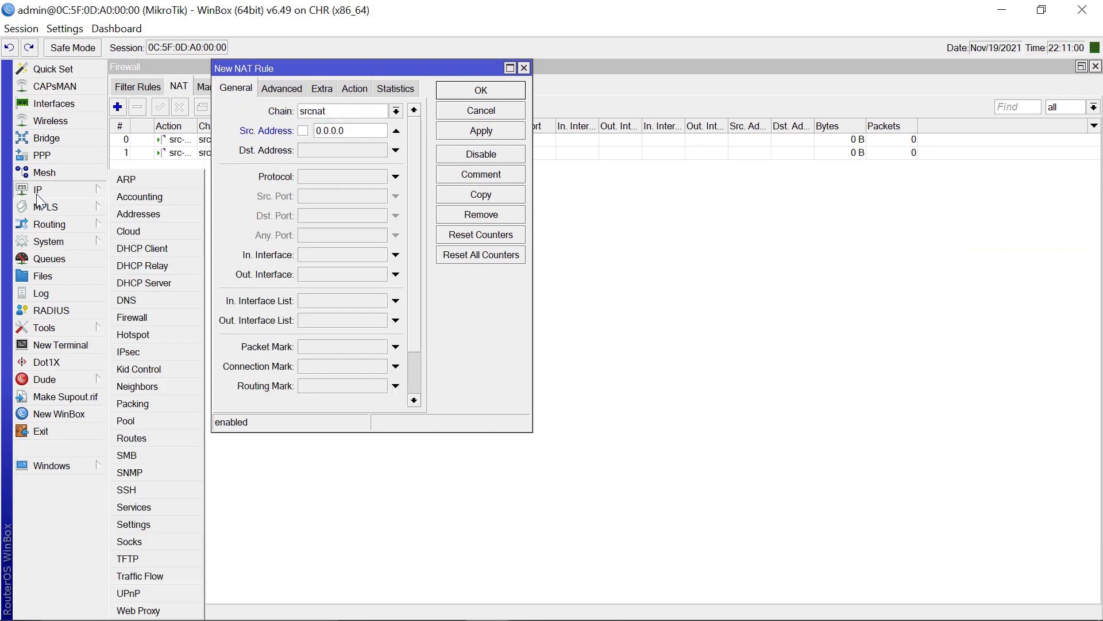
left_click(133, 217)
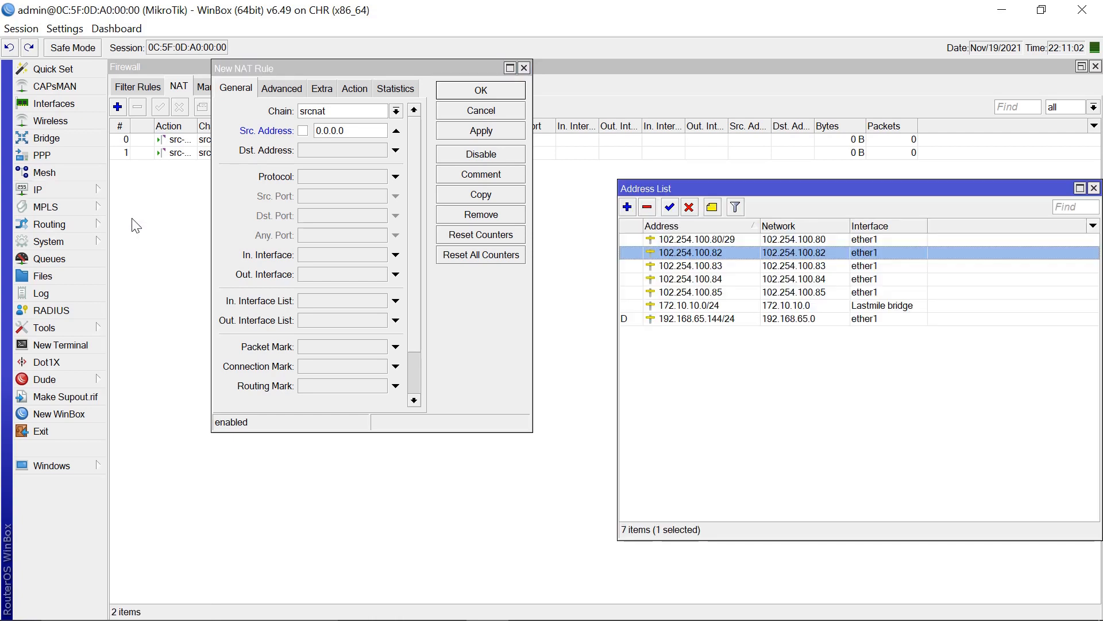
left_click(712, 265)
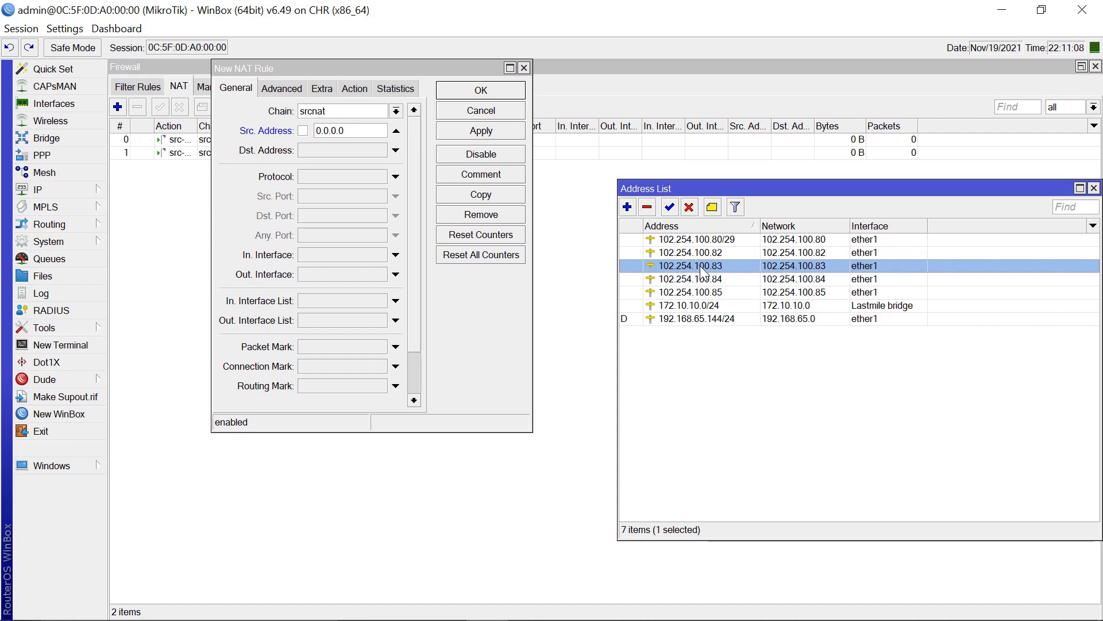
- Set the third NAT rule's source address to 172.10.10.64/27
left_click(359, 131)
double_click(359, 131)
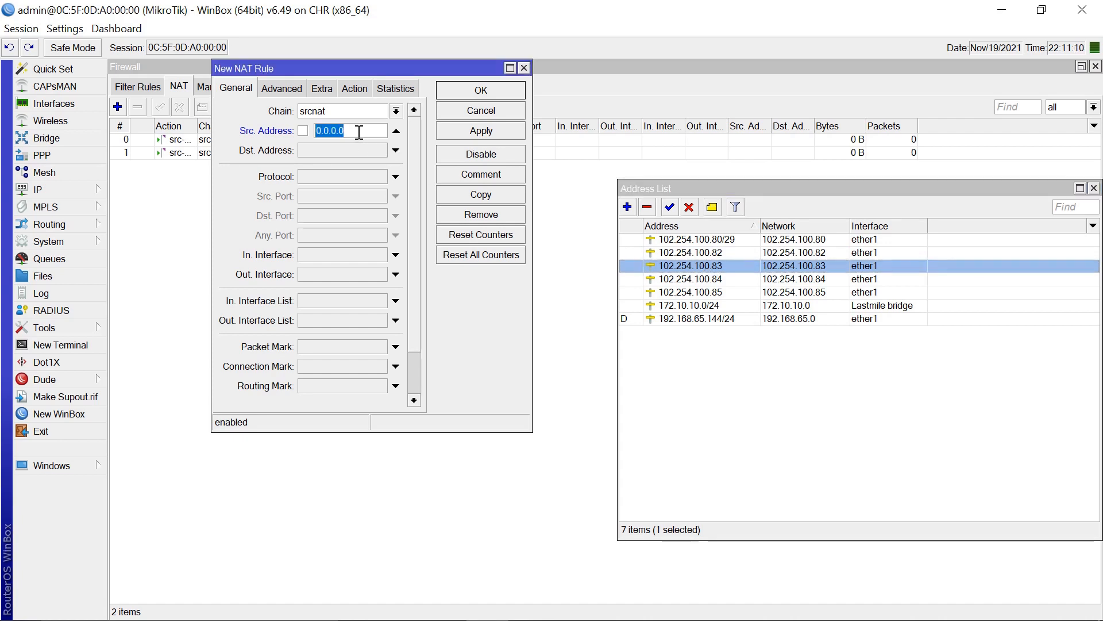
type("172.10.10.64")
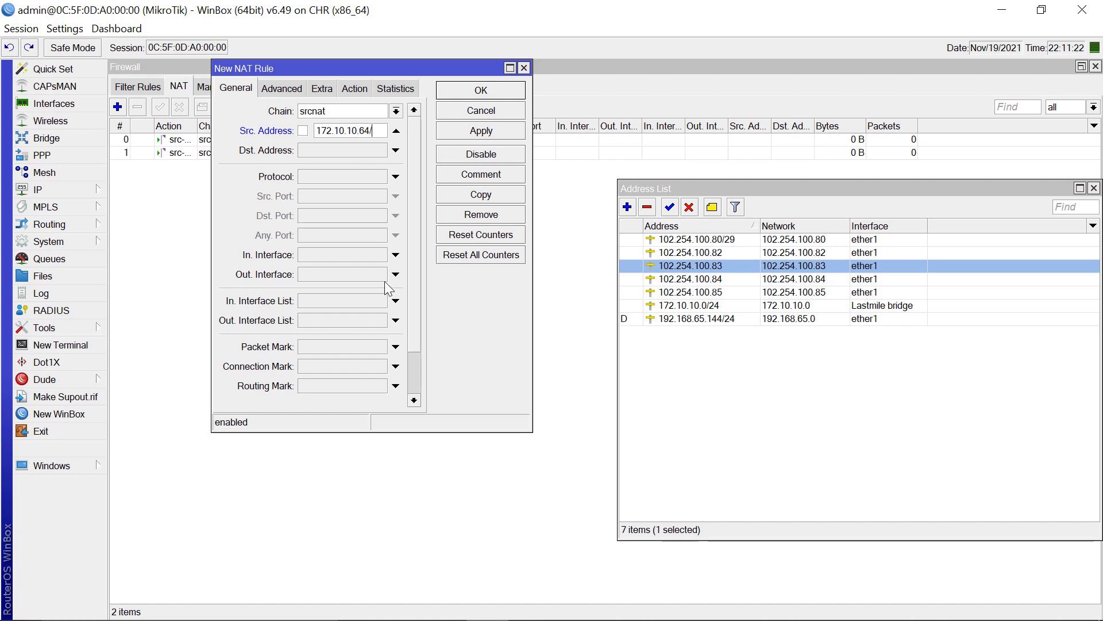
type("/27")
- Set the 172.10.10.64/27 rule's action to src-nat with To Addresses 102.254.100.84 and save the rule
left_click(355, 89)
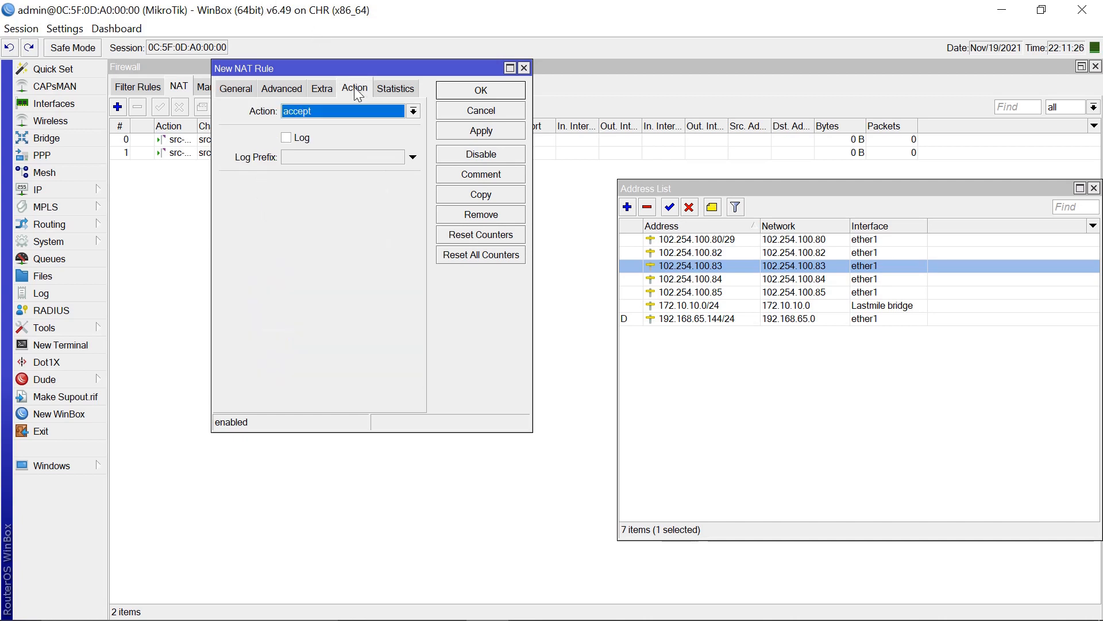
left_click(413, 111)
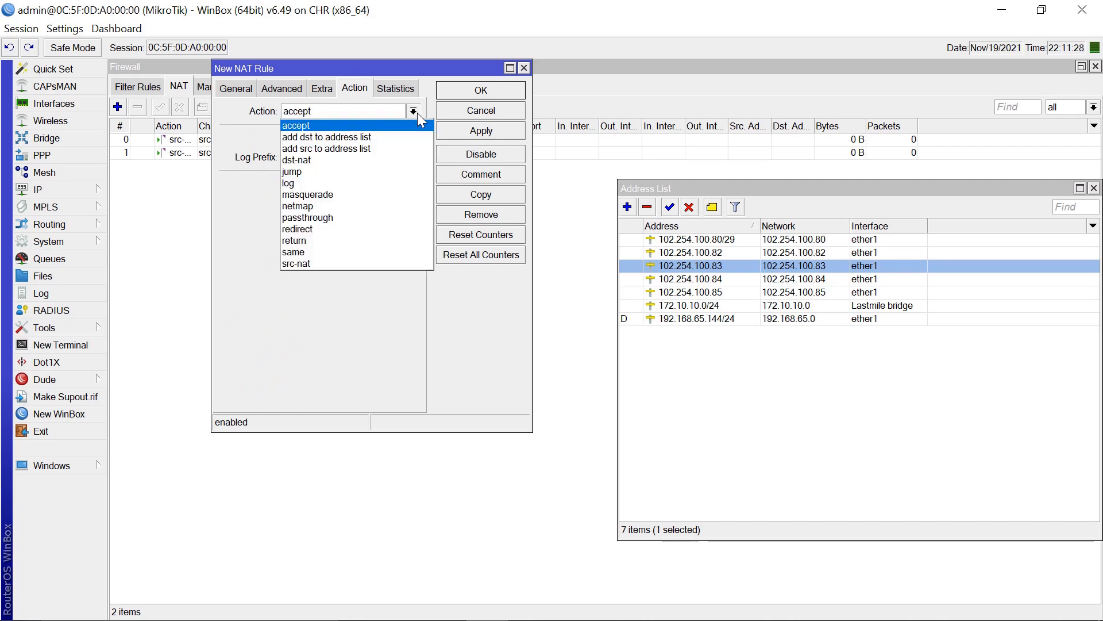
left_click(306, 264)
left_click(308, 185)
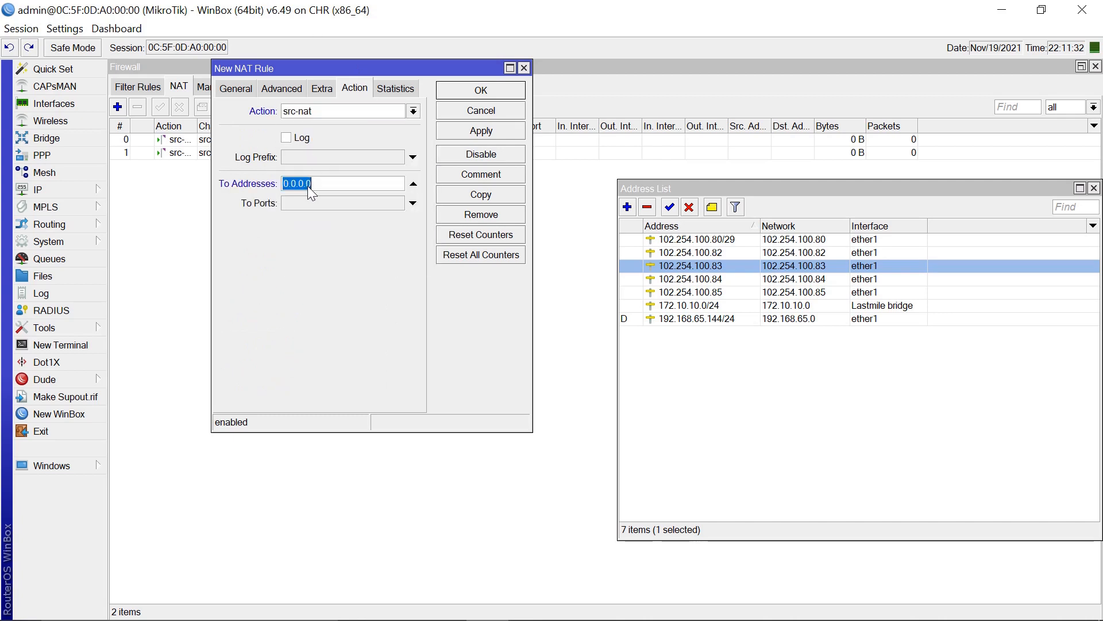
type("102.254.100.")
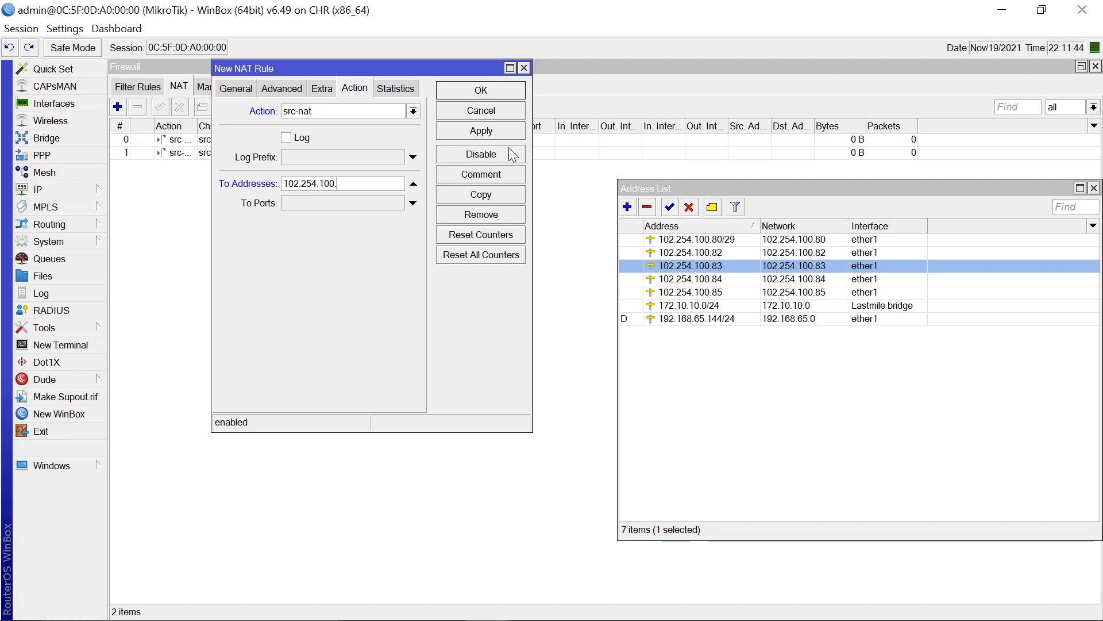
mouse_move(420, 67)
left_mouse_down()
mouse_move(641, 180)
mouse_move(625, 157)
mouse_move(425, 85)
left_mouse_up()
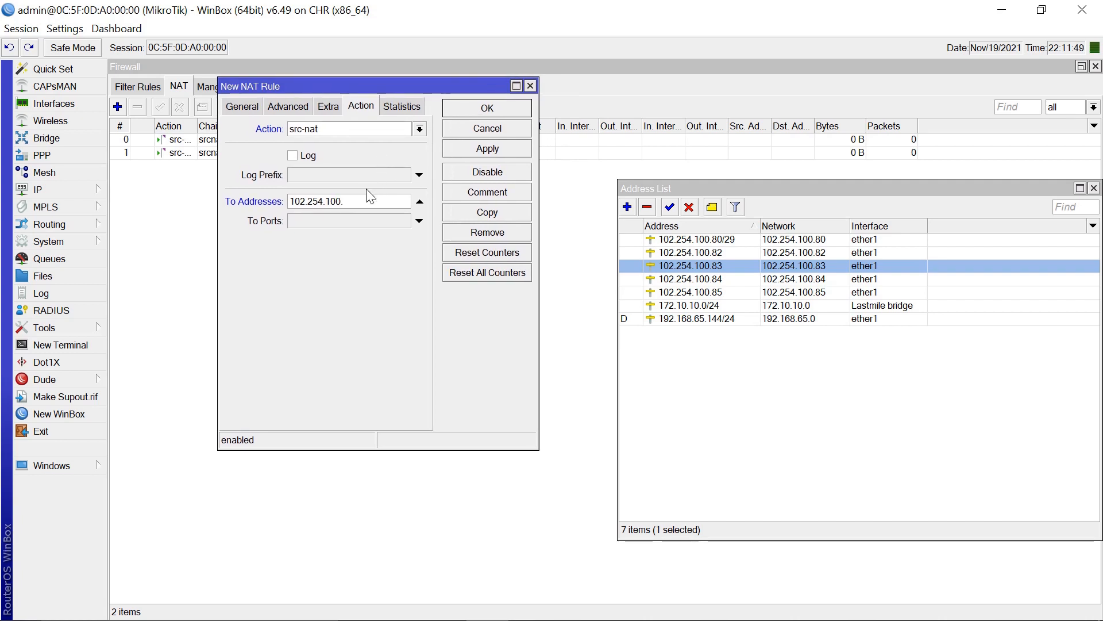
type("4")
left_click(486, 150)
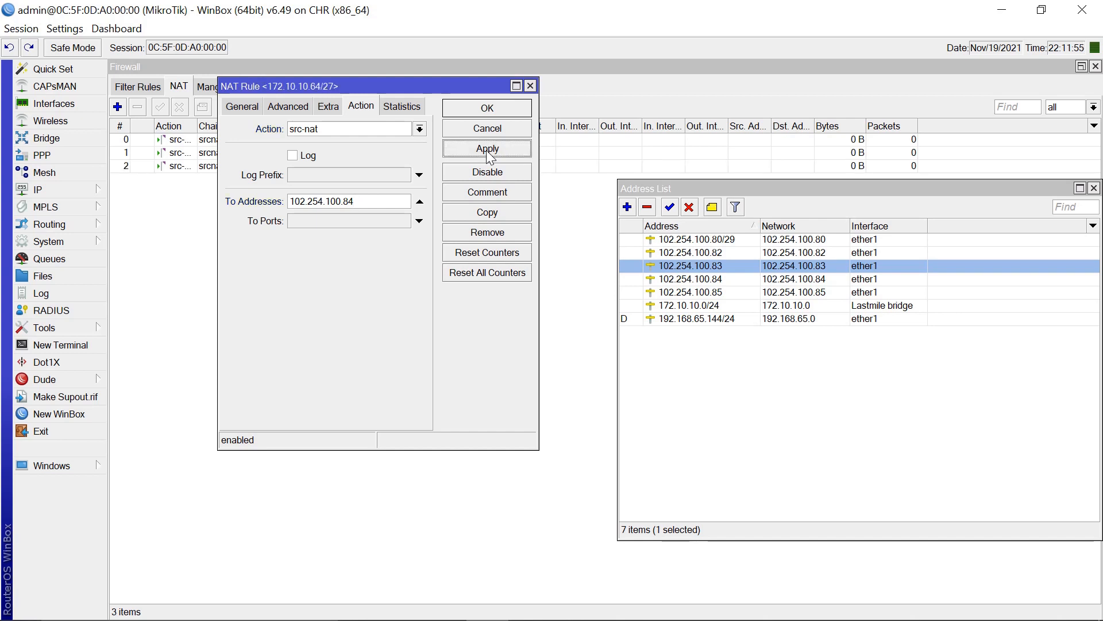
left_click(497, 111)
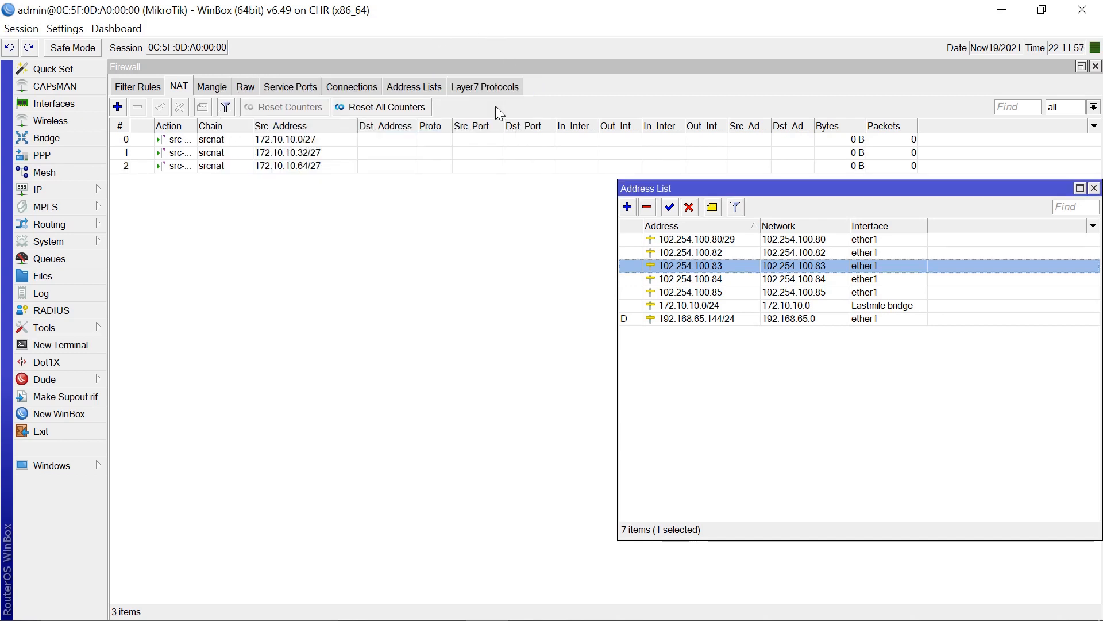
- Check the To Addresses of the 172.10.10.32/27 rule, and start a fourth NAT rule with the IP address list beside it
double_click(285, 152)
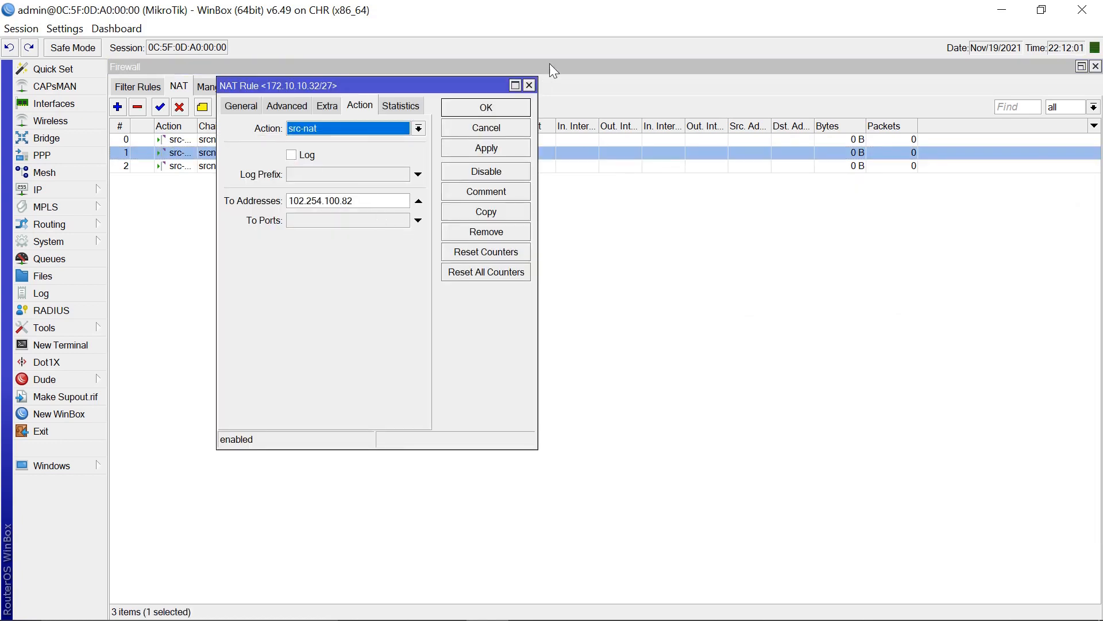
left_click(529, 86)
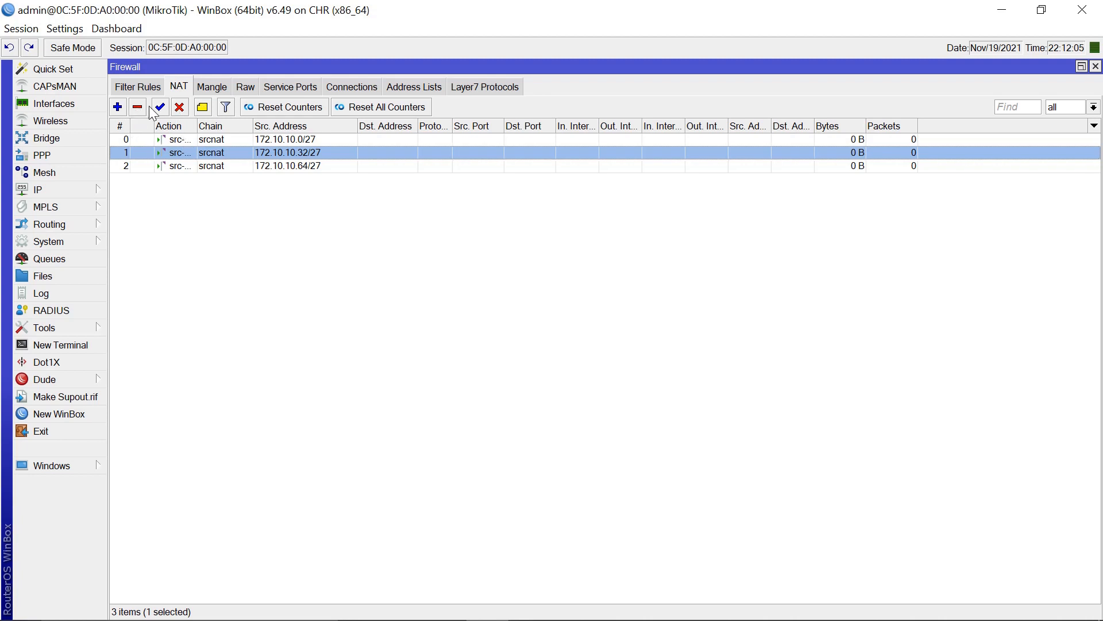
left_click(117, 107)
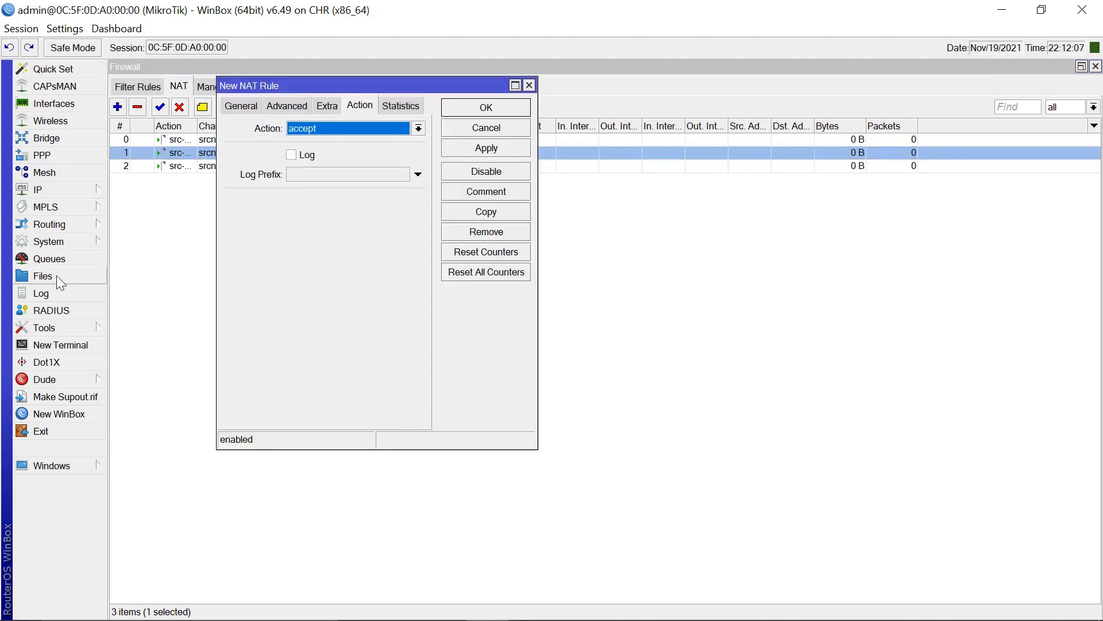
left_click(37, 191)
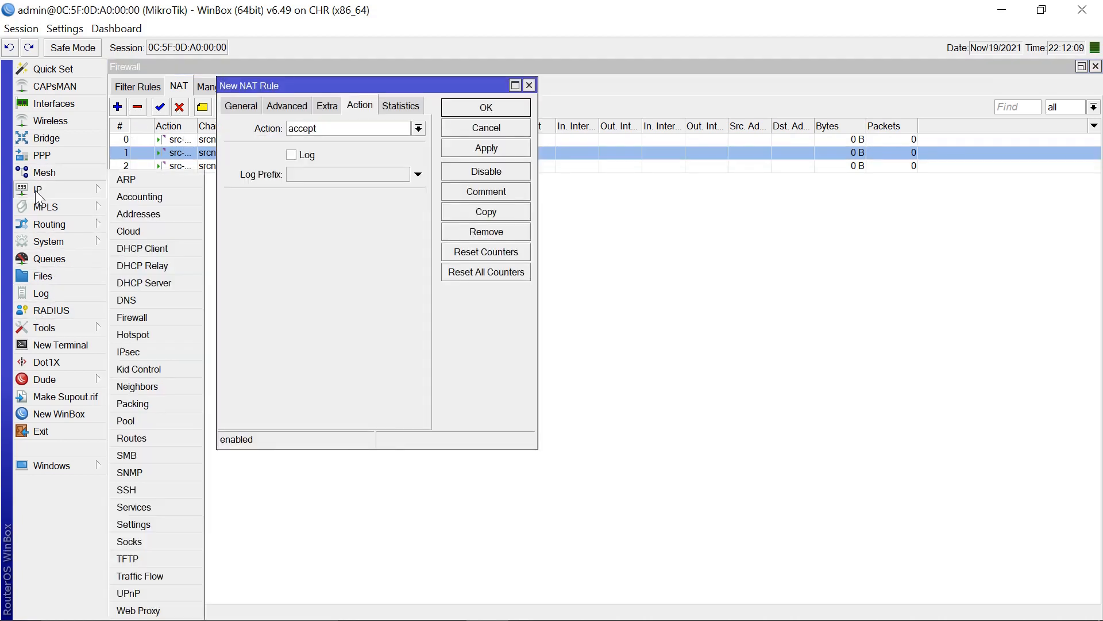
left_click(139, 213)
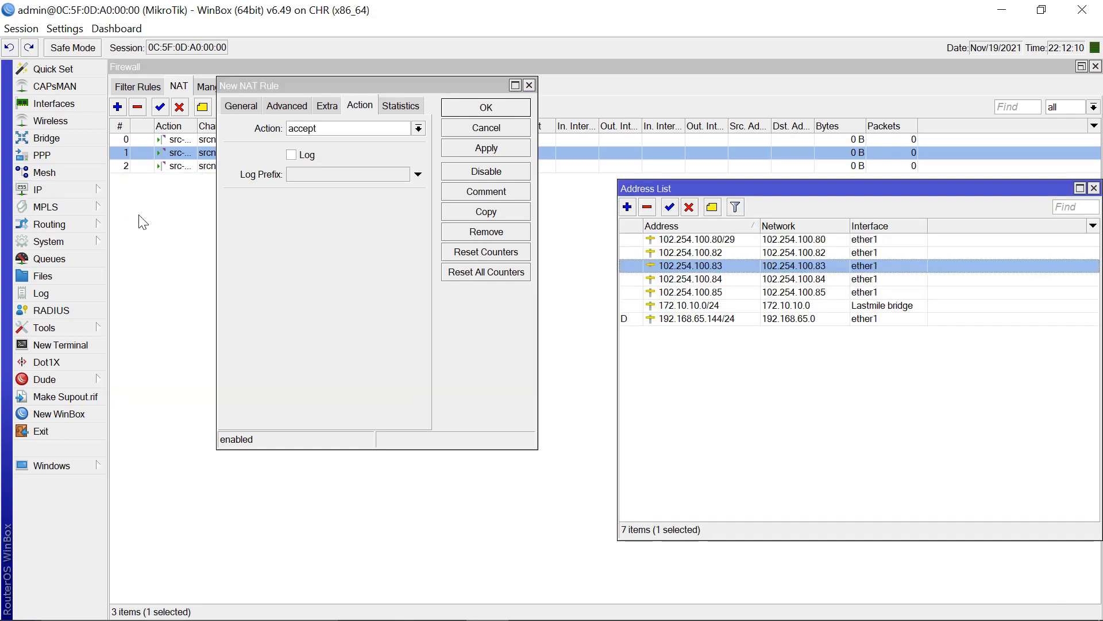
- Set the fourth NAT rule's source address to 172.10.10.96/27 in the srcnat chain
left_click(246, 106)
left_click(342, 148)
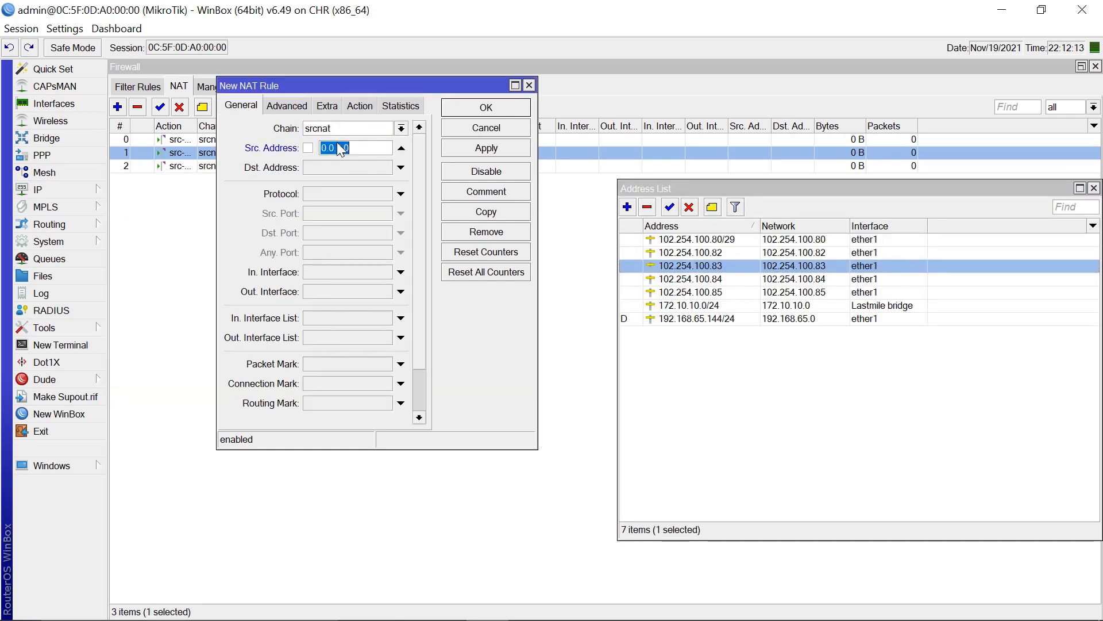
type("1")
type("02")
type(".")
type("254")
key("BackSpace")
key("BackSpace")
key("BackSpace")
key("BackSpace")
key("BackSpace")
key("BackSpace")
key("BackSpace")
type("72.10.10.96/27")
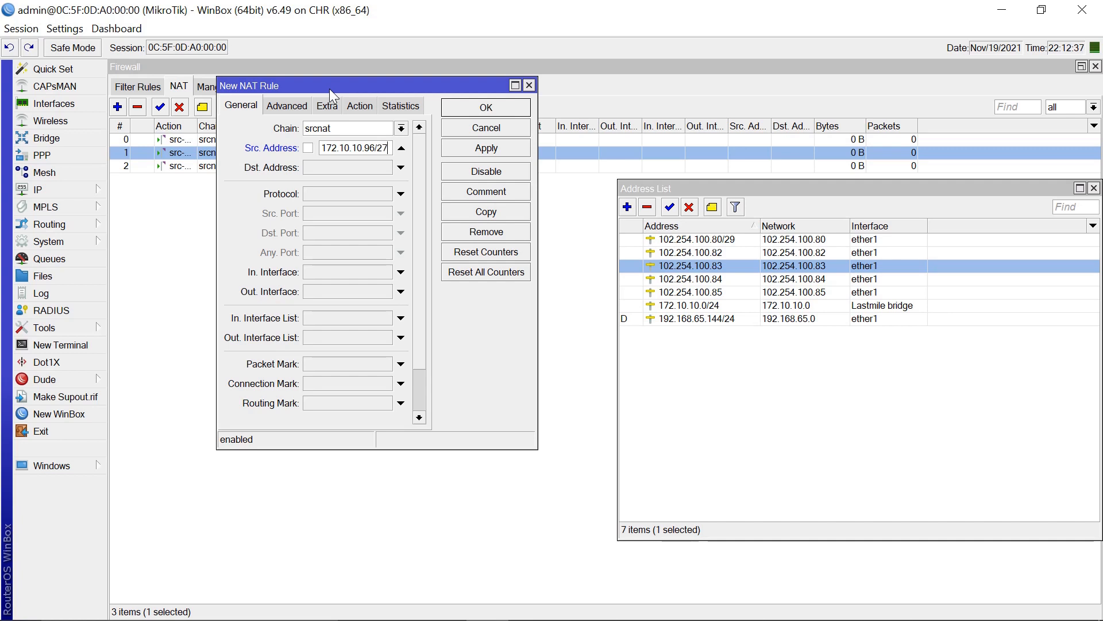
- Set the 172.10.10.96/27 rule's action to src-nat with To Addresses 102.254.100.83 and save the rule
left_click(360, 104)
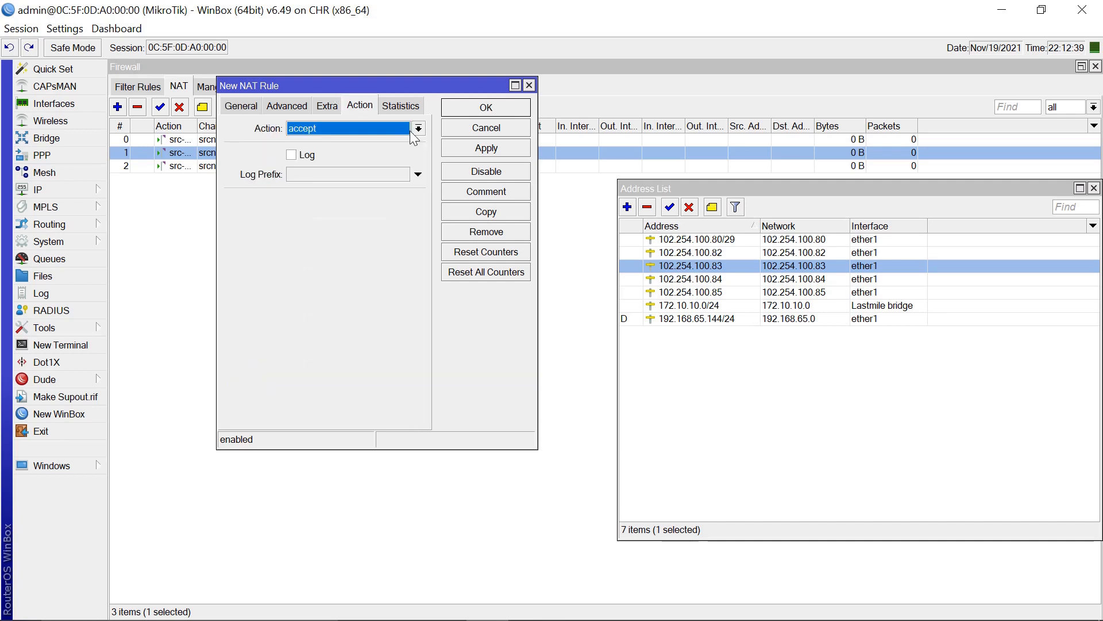
left_click(419, 128)
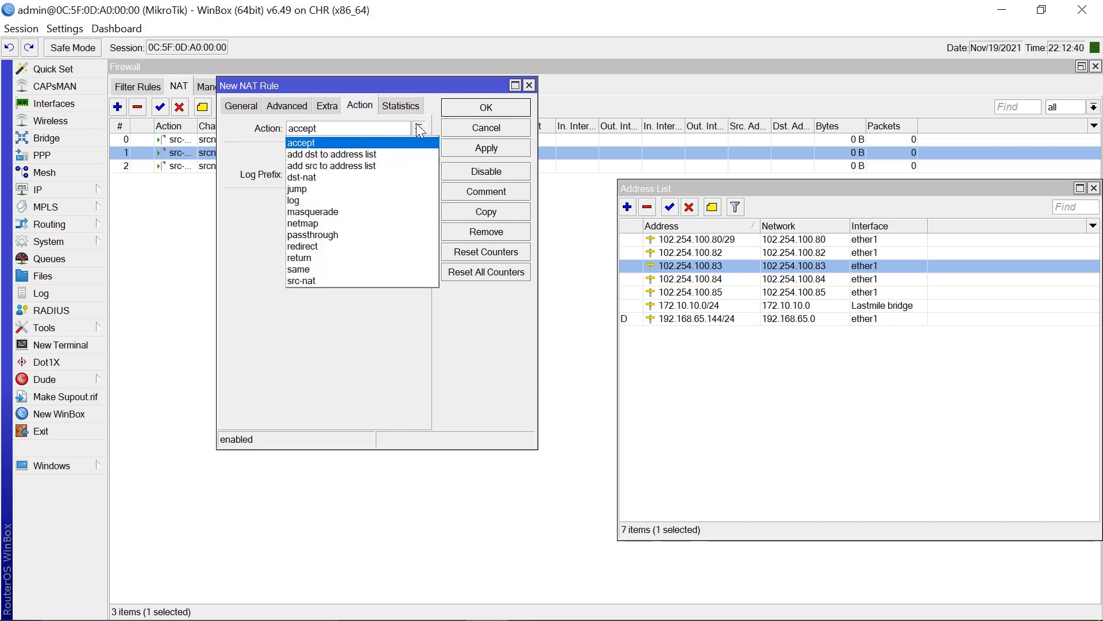
left_click(322, 277)
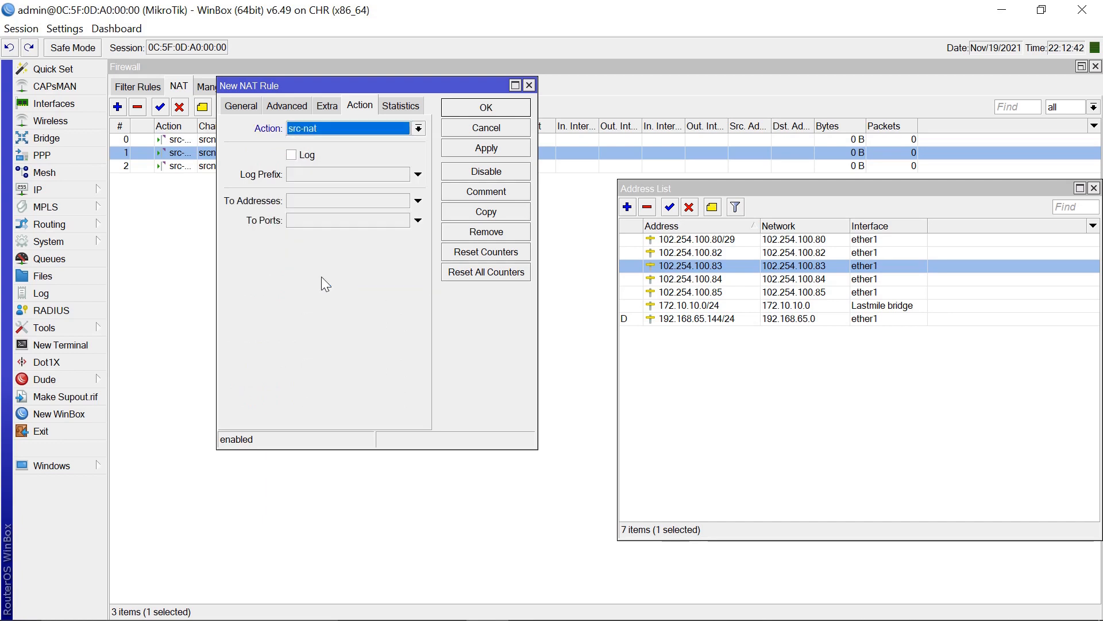
left_click(303, 200)
type("102")
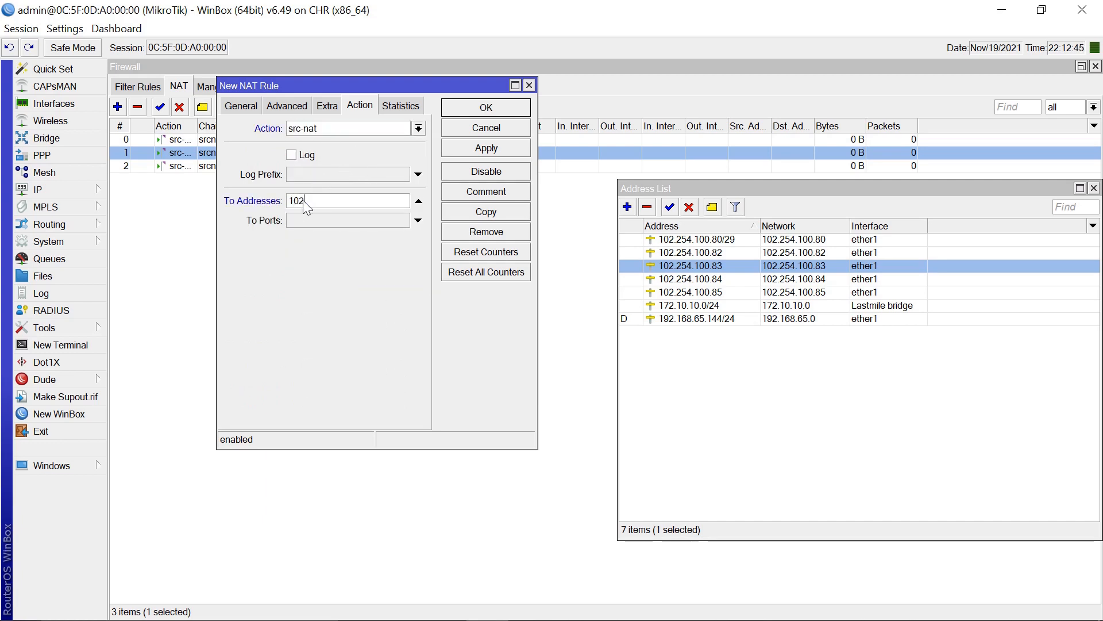
type(".254.100.83")
left_click(484, 151)
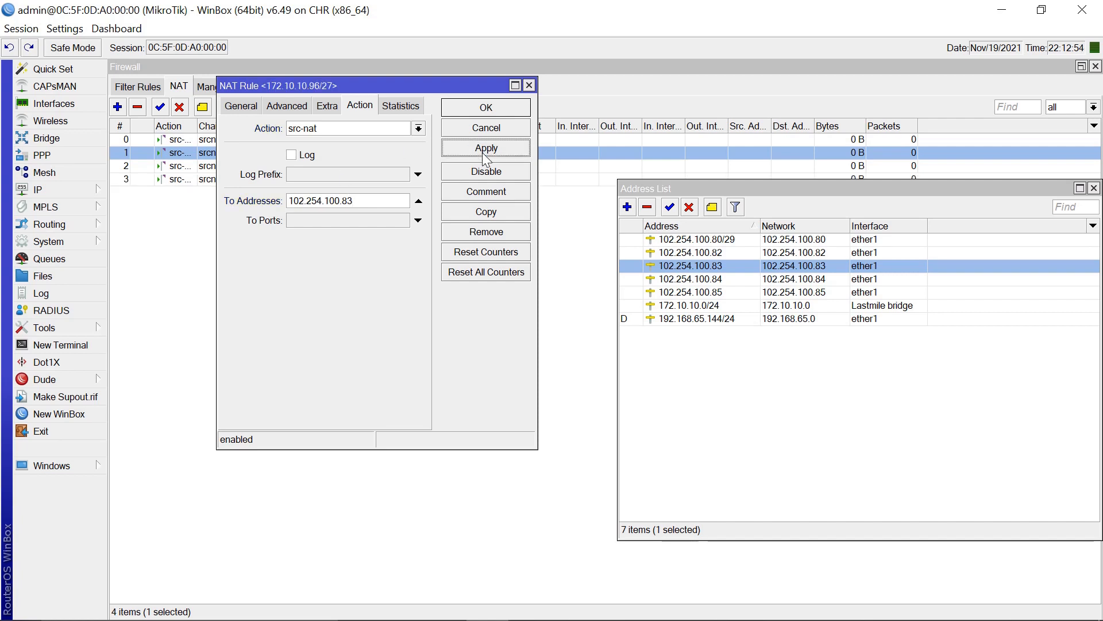
left_click(485, 109)
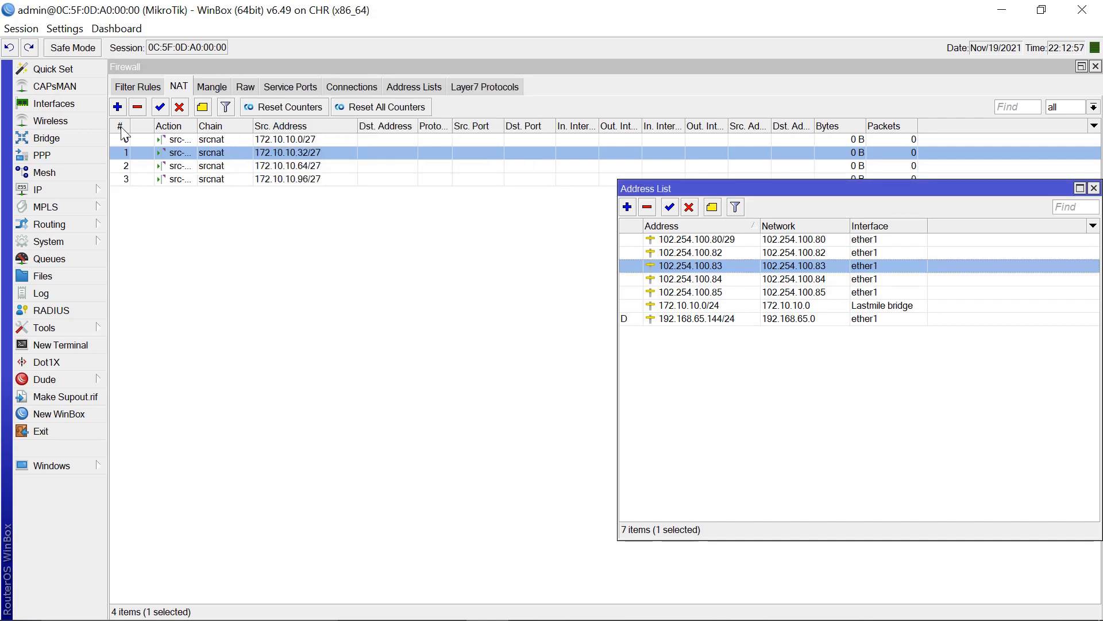
- Start a fifth NAT rule and reopen the IP address list, selecting 102.254.100.85 for reference
left_click(117, 106)
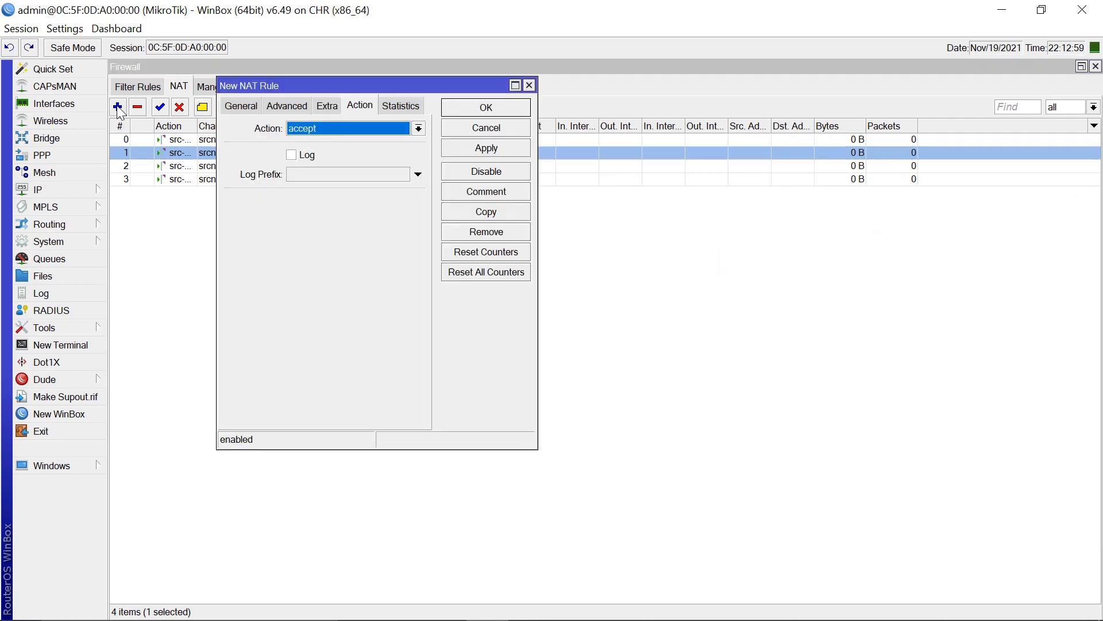
left_click(38, 192)
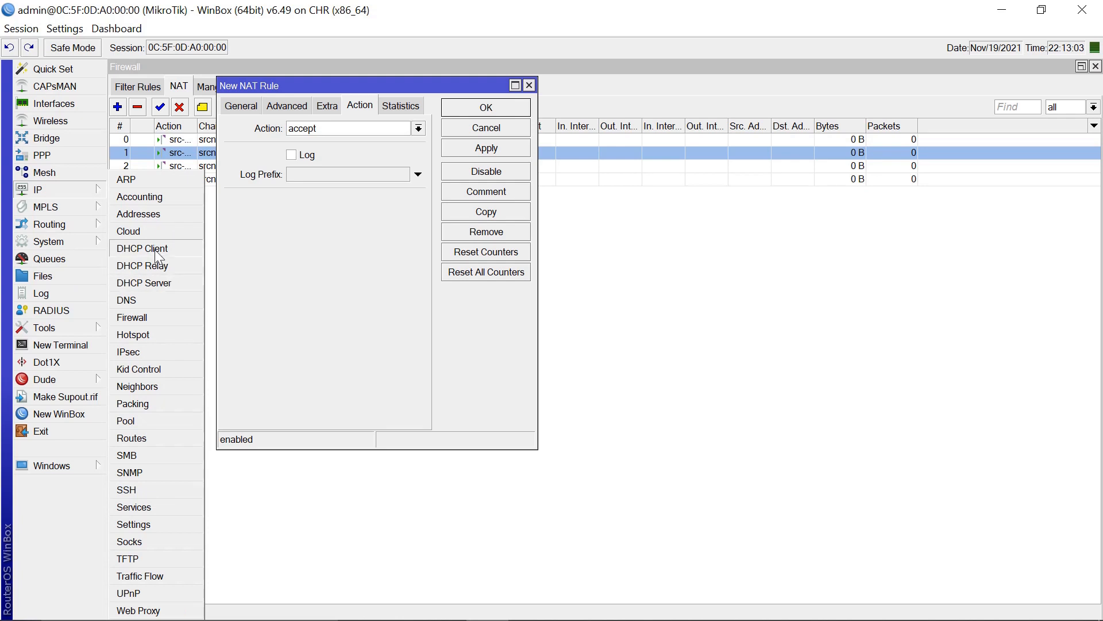
left_click(128, 218)
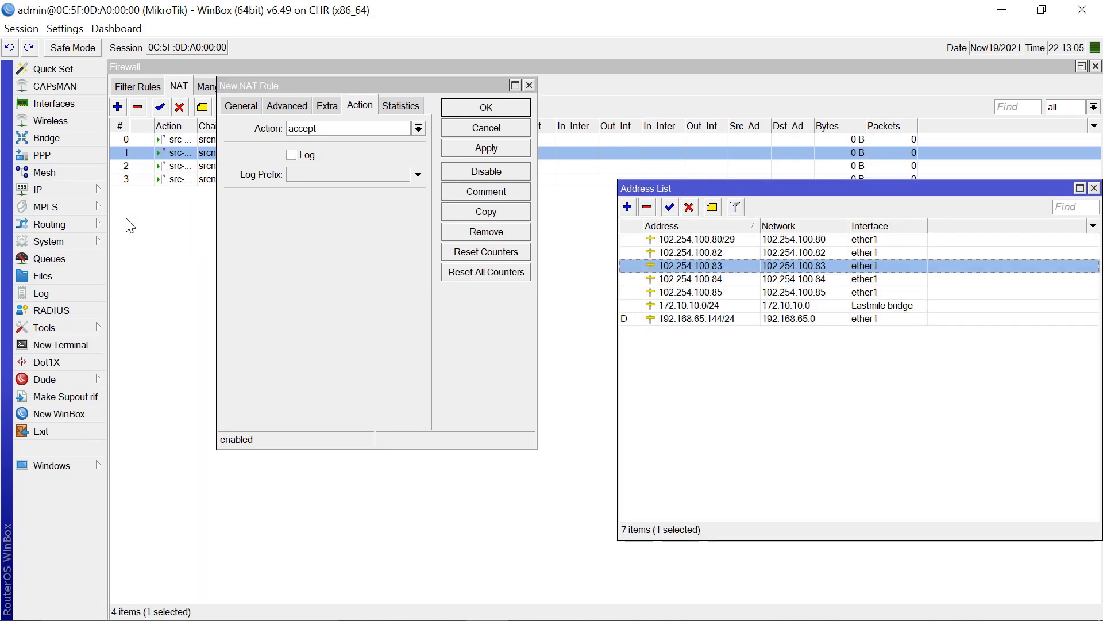
left_click(696, 294)
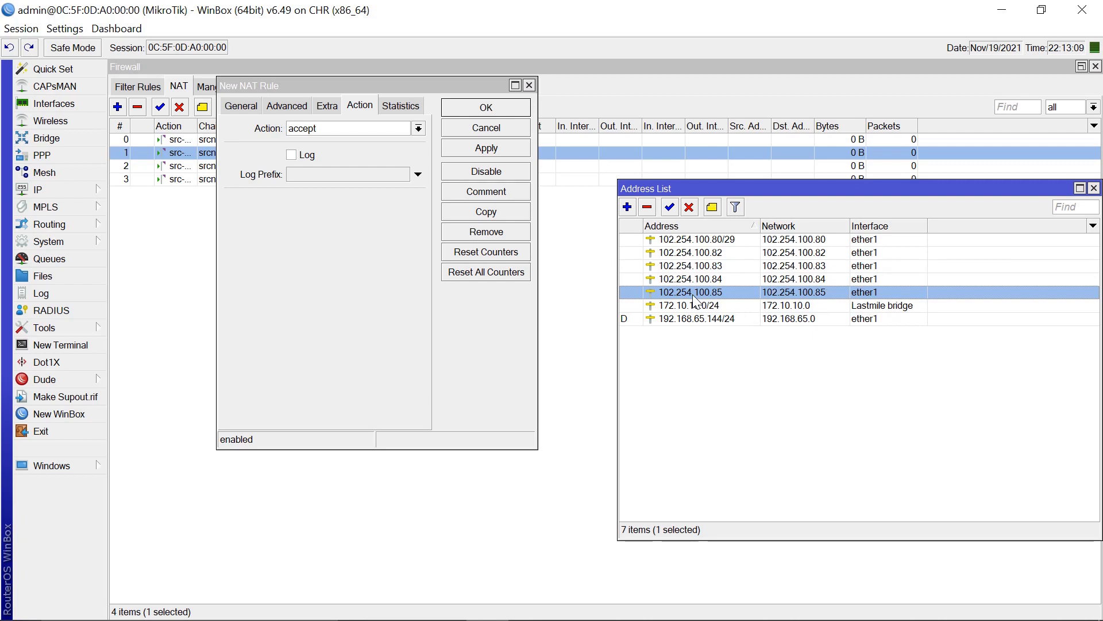
- Set the fifth NAT rule's source address to 172.10.10.128/27 in the srcnat chain
left_click(237, 106)
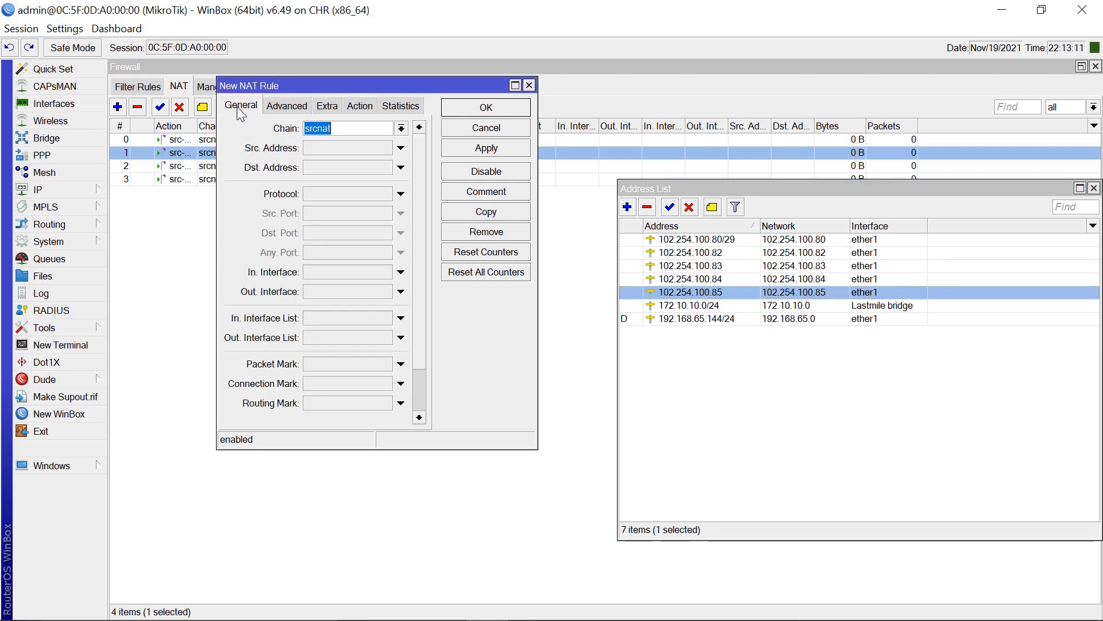
left_click(330, 149)
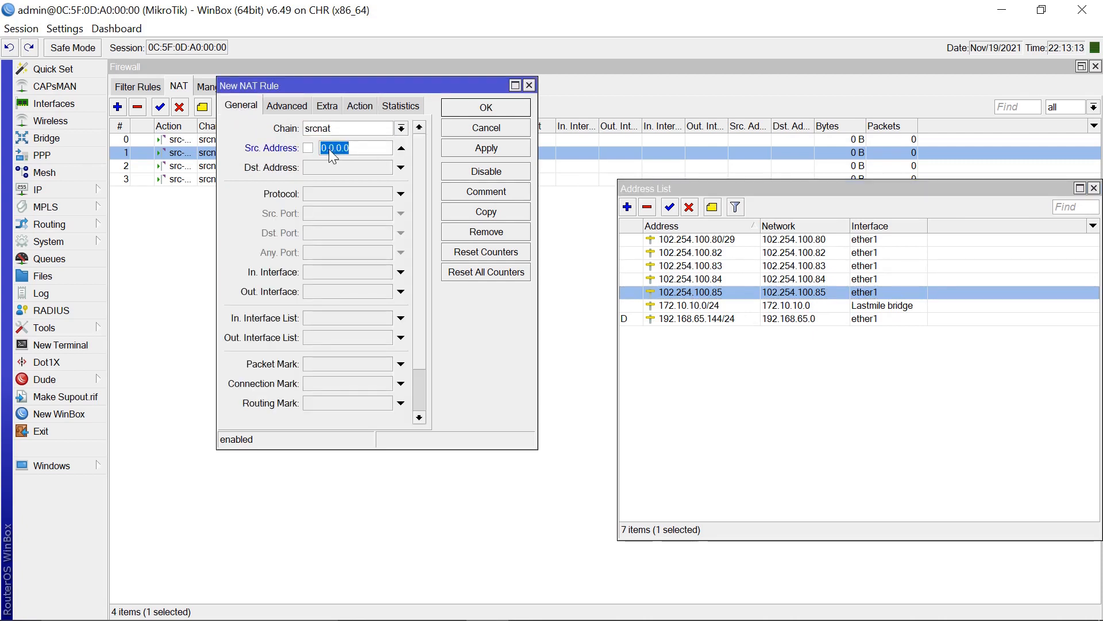
type("172")
type(".10")
type(".10")
type(".")
type("128")
type("/27")
- Set the 172.10.10.128/27 rule's action to src-nat with To Addresses 102.254.100.85 and save the rule
left_click(360, 106)
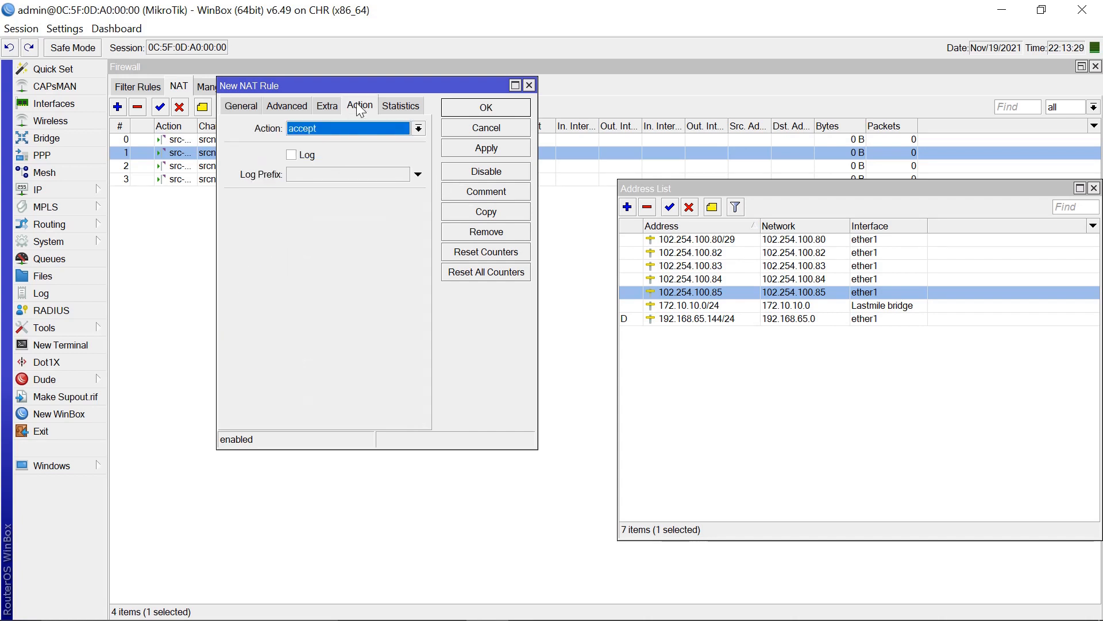
left_click(418, 129)
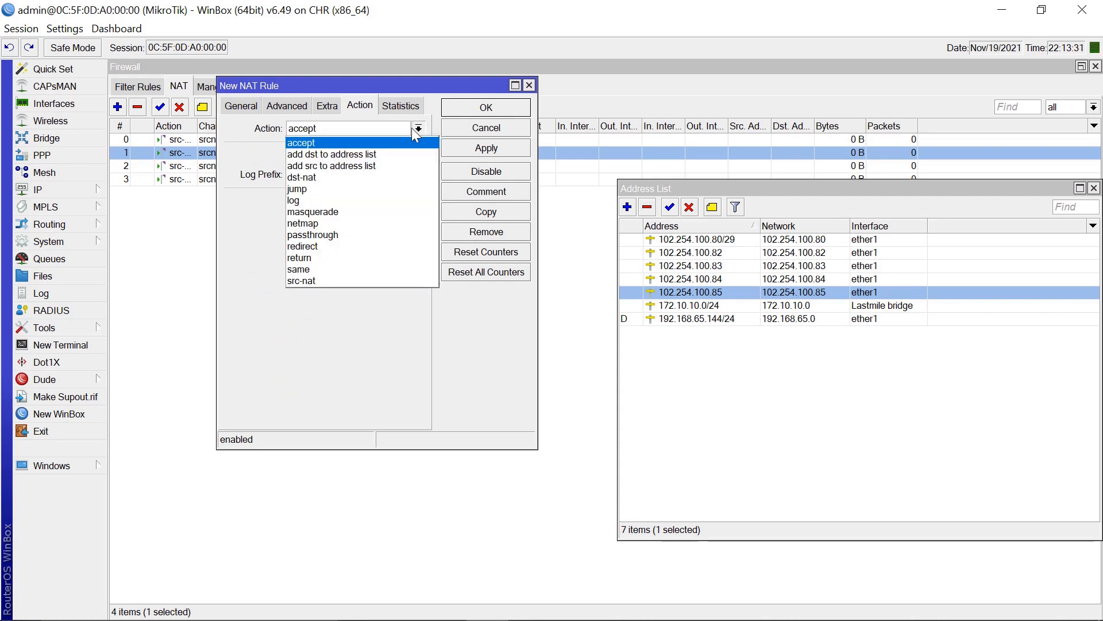
left_click(320, 280)
left_click(312, 199)
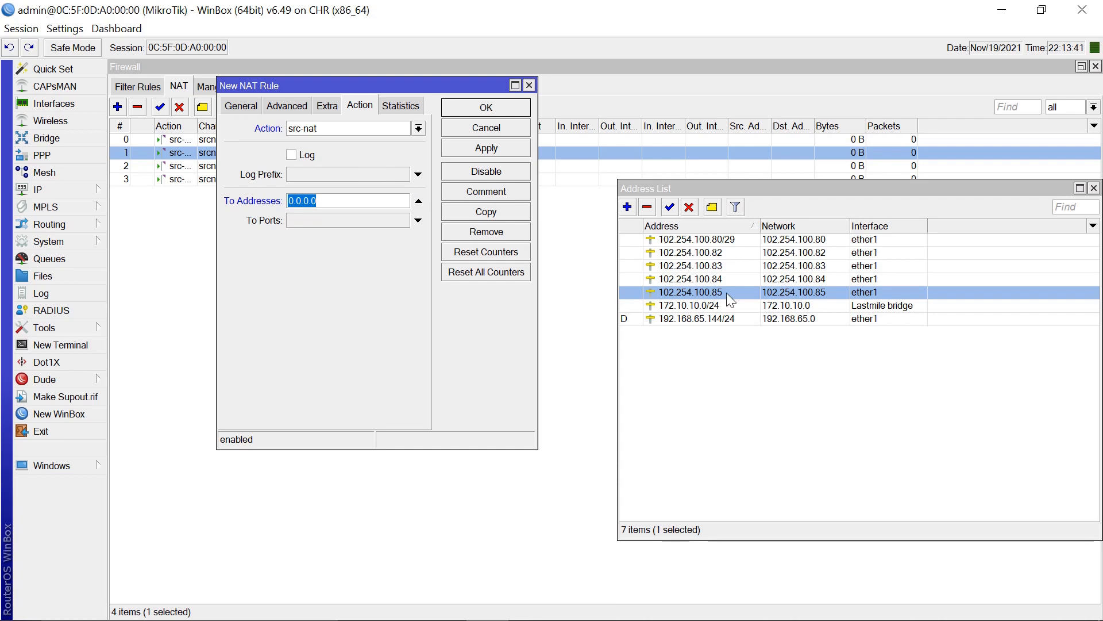
type("102.254.100.85")
left_click(484, 150)
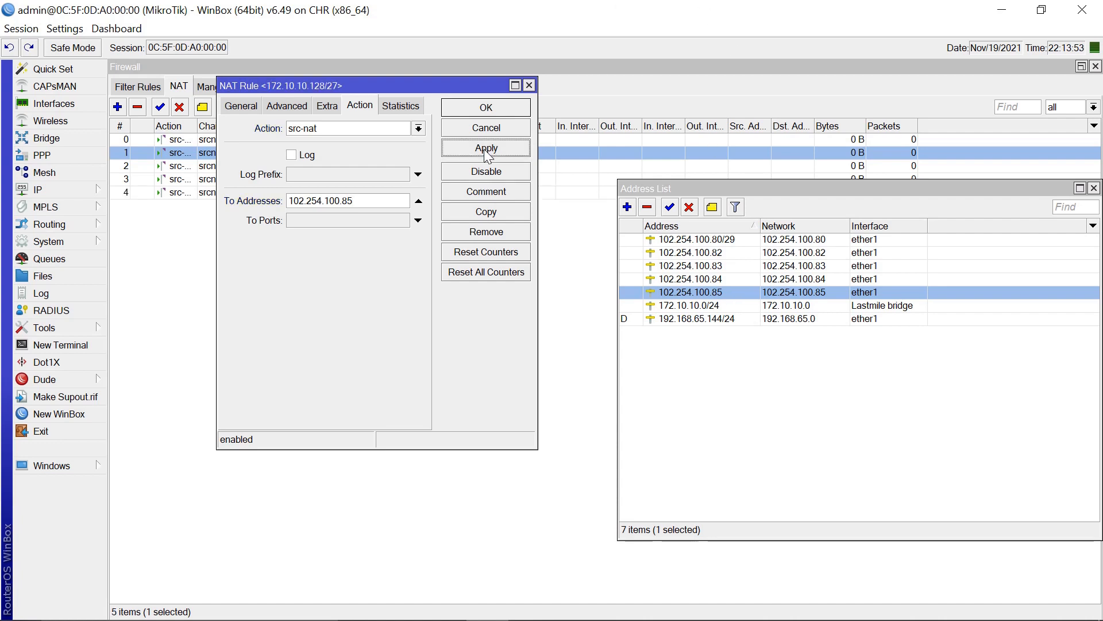
left_click(487, 108)
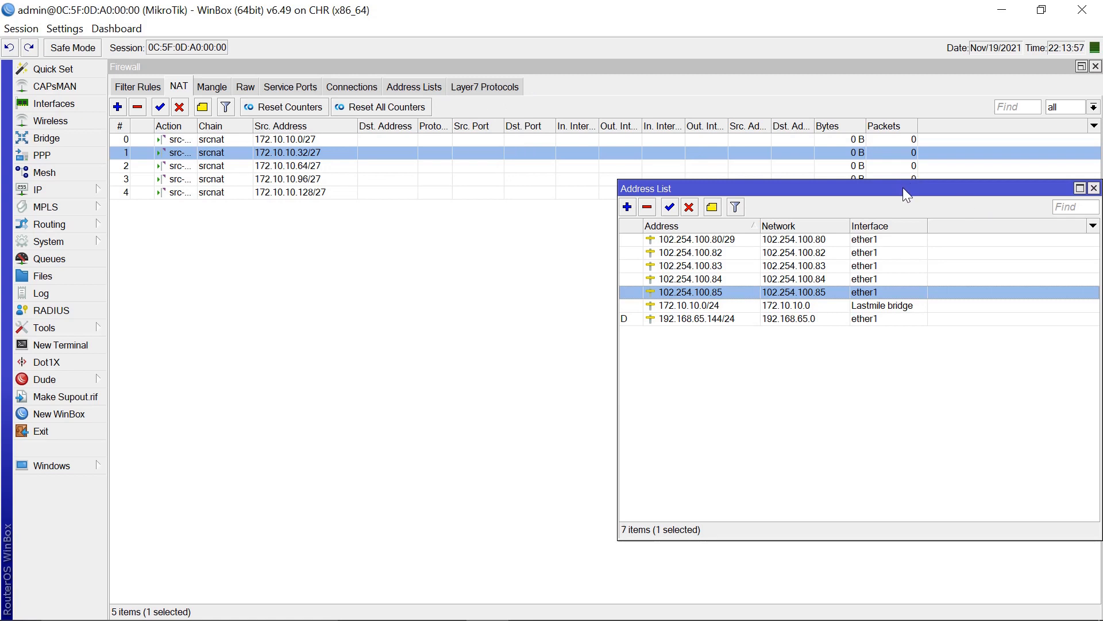
- Open the IP pool list and arrange it beside the address list, keeping the NAT rules in view
left_click_drag(904, 189, 797, 218)
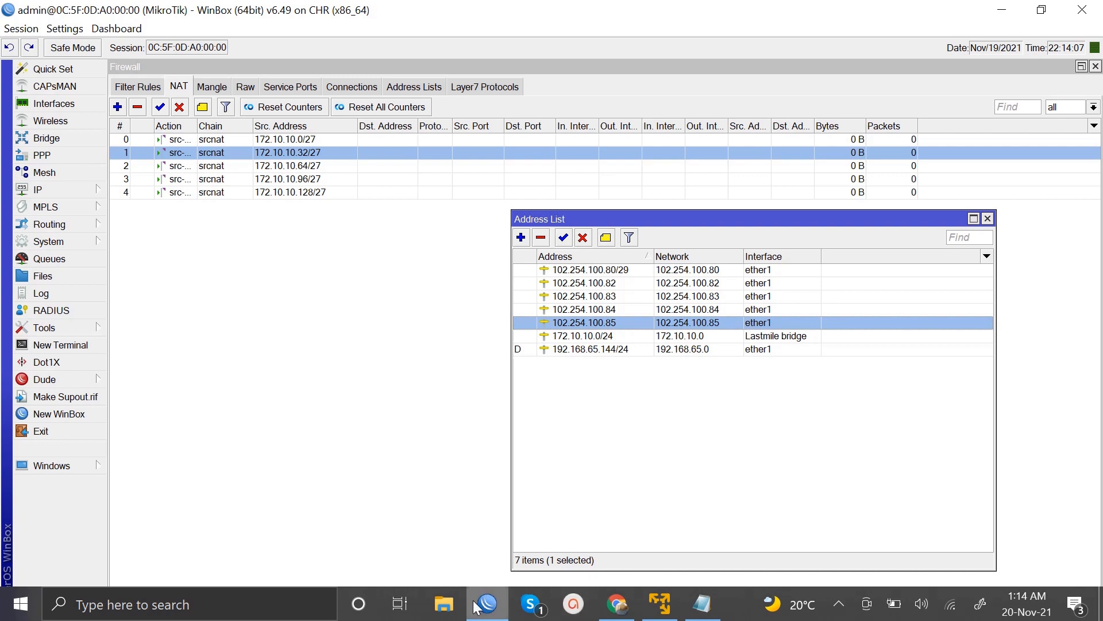
mouse_move(484, 603)
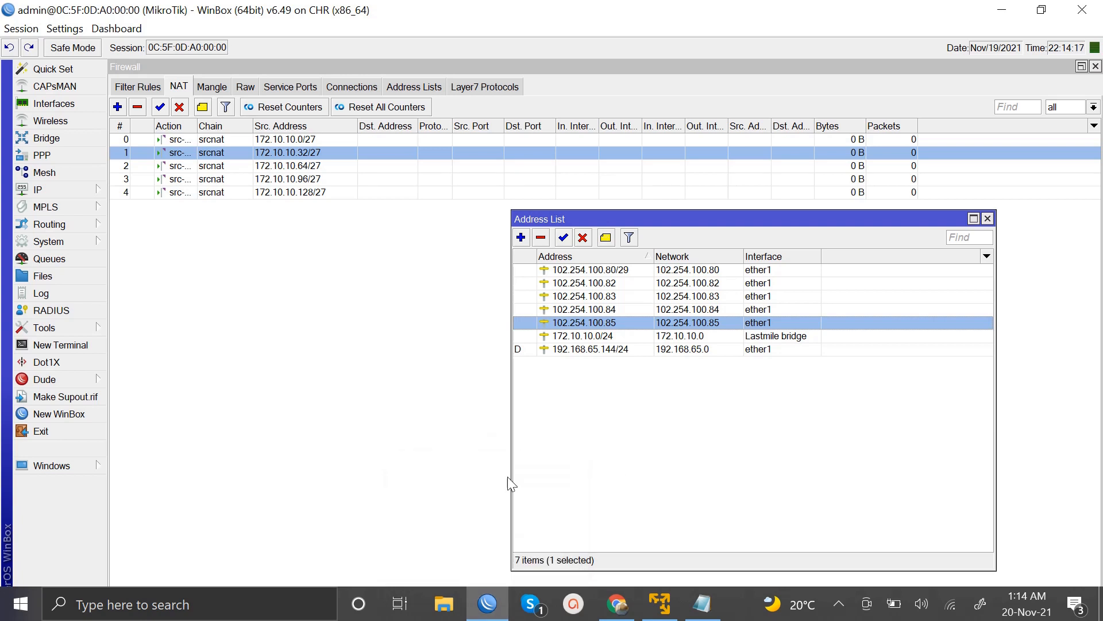
left_click(39, 193)
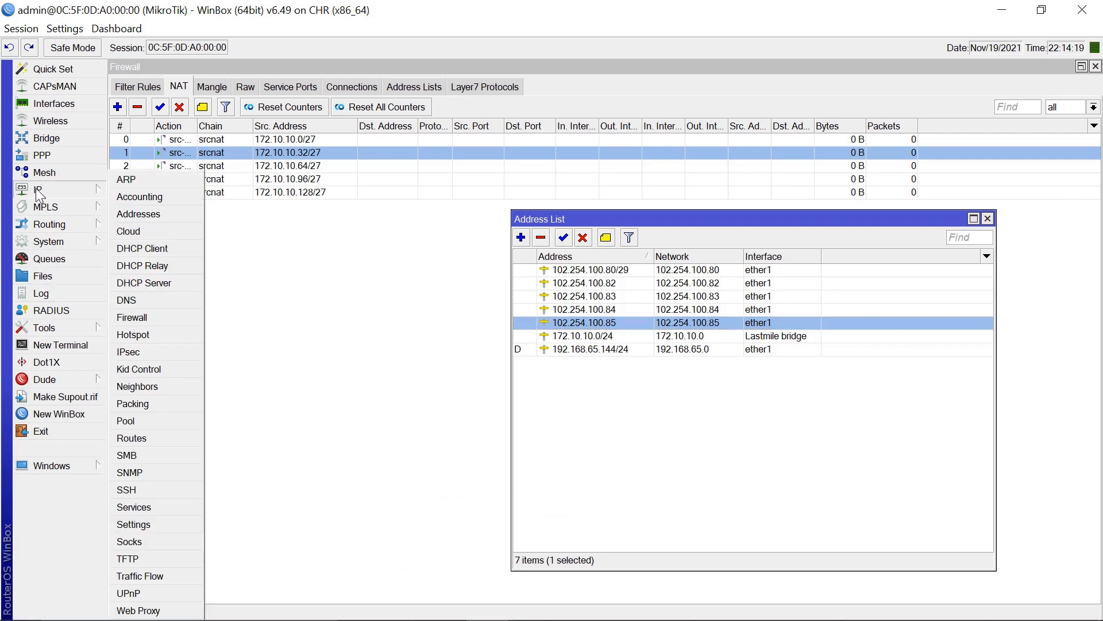
left_click(134, 423)
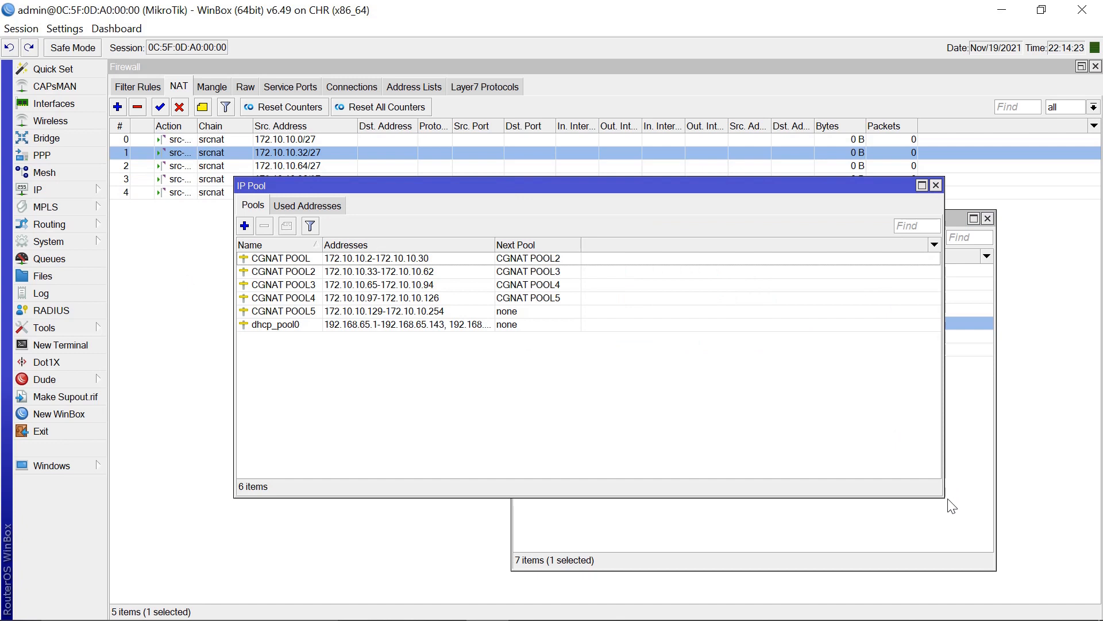
left_click_drag(948, 505, 613, 432)
left_click_drag(456, 185, 338, 249)
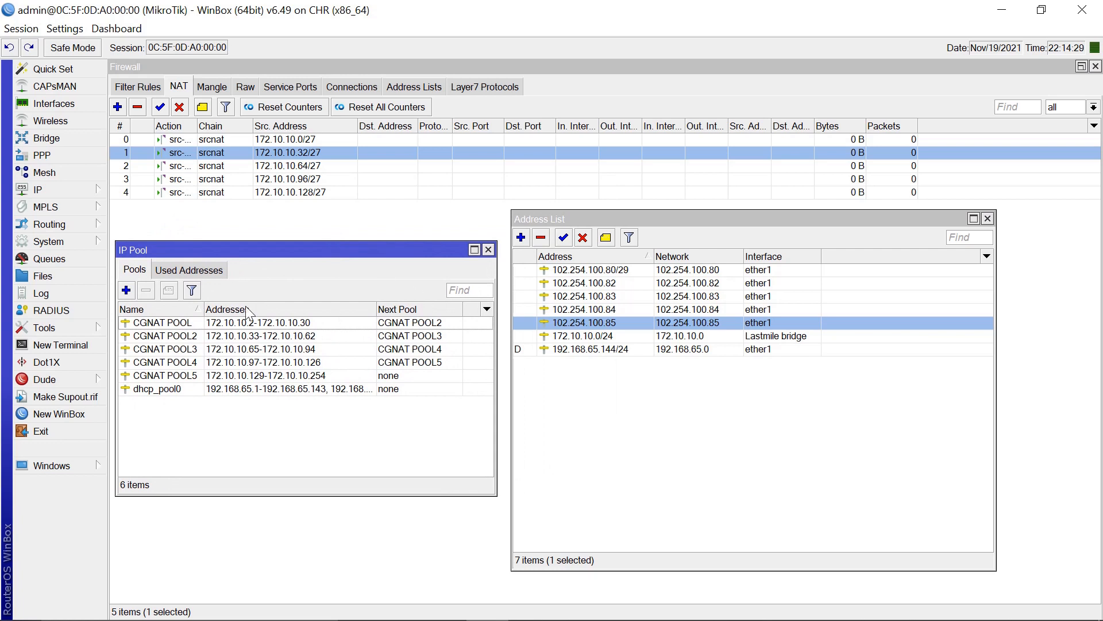
- Compare CGNAT POOL with public address 102.254.100.80/29 and CGNAT POOL2 with 102.254.100.82 by selecting each pair
left_click(219, 325)
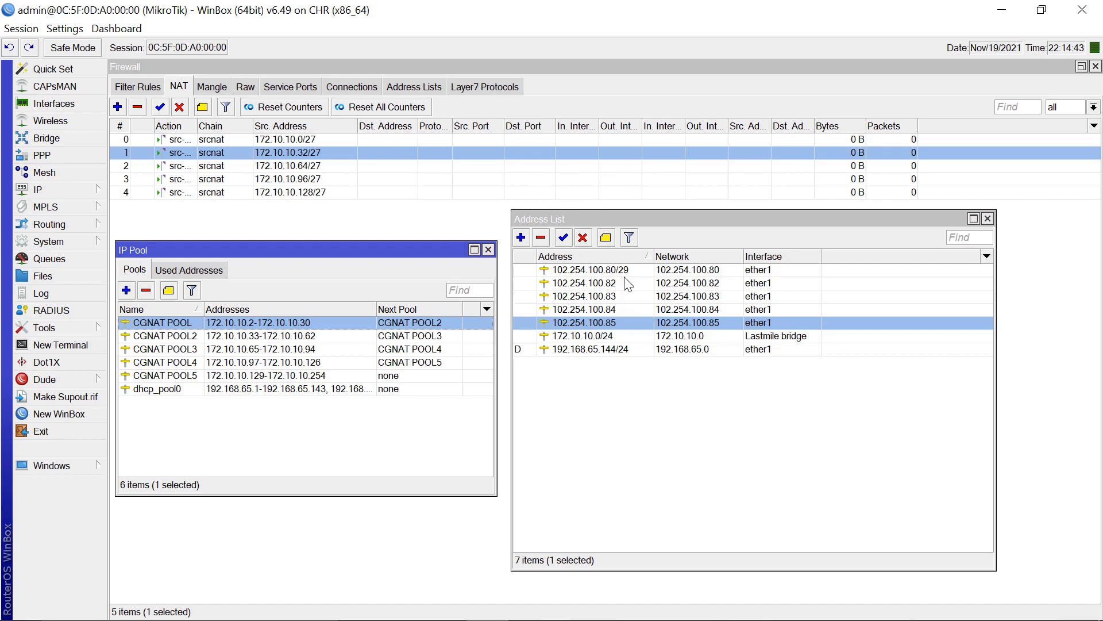
left_click(578, 272)
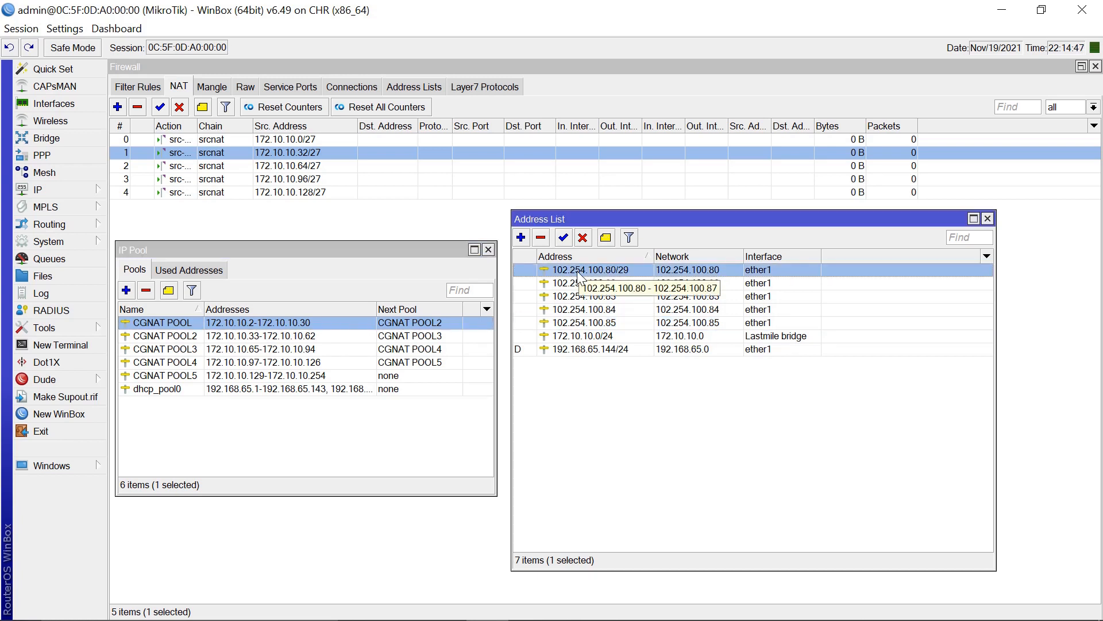
left_click(156, 336)
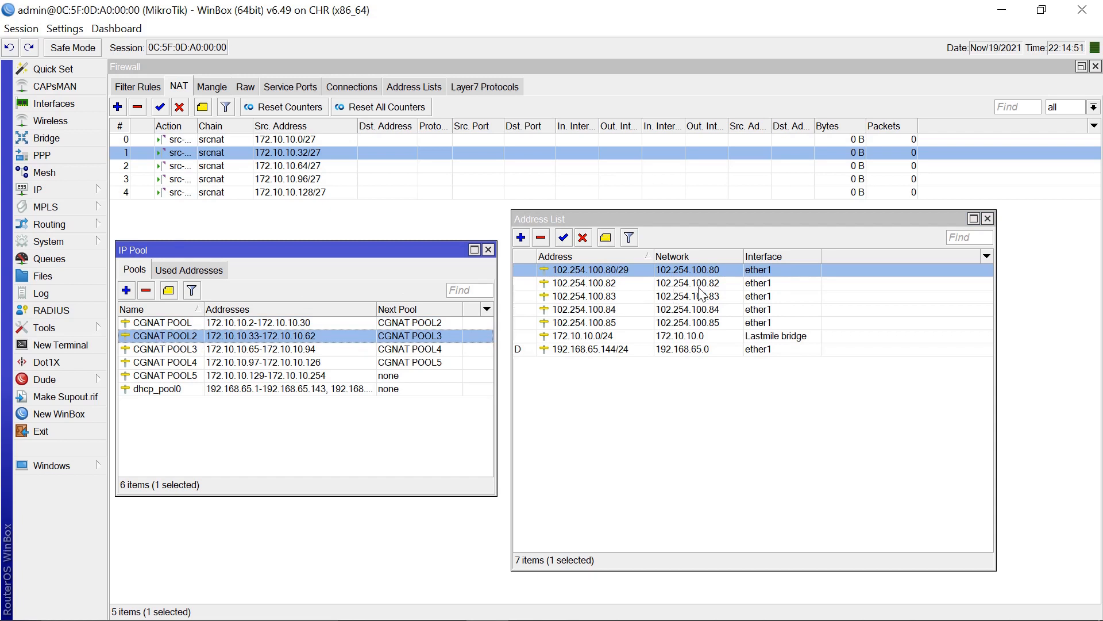
left_click(573, 284)
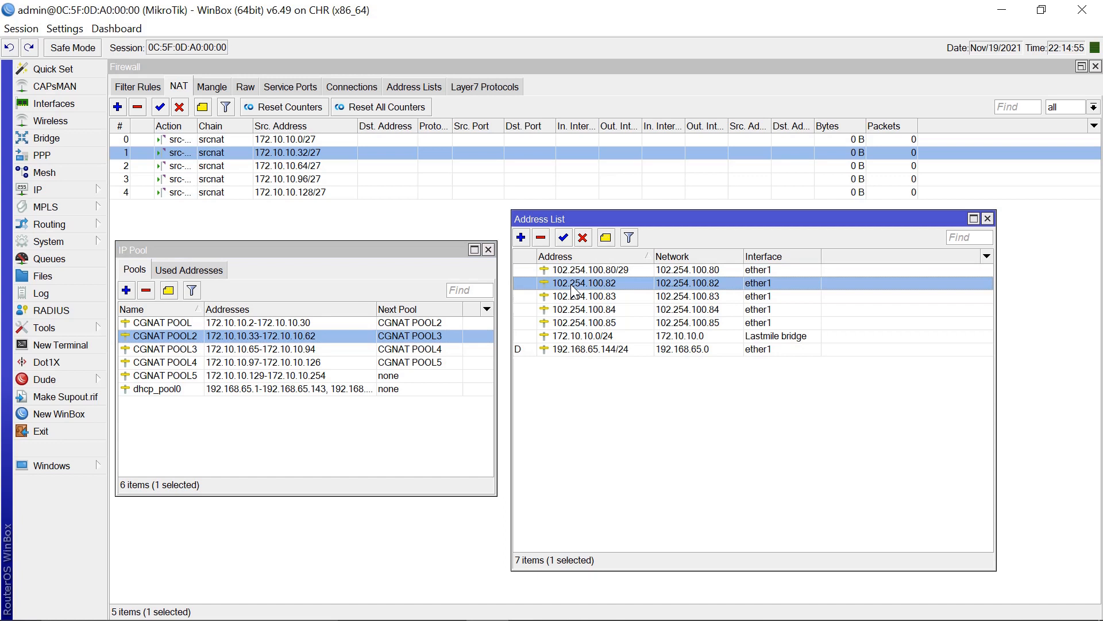